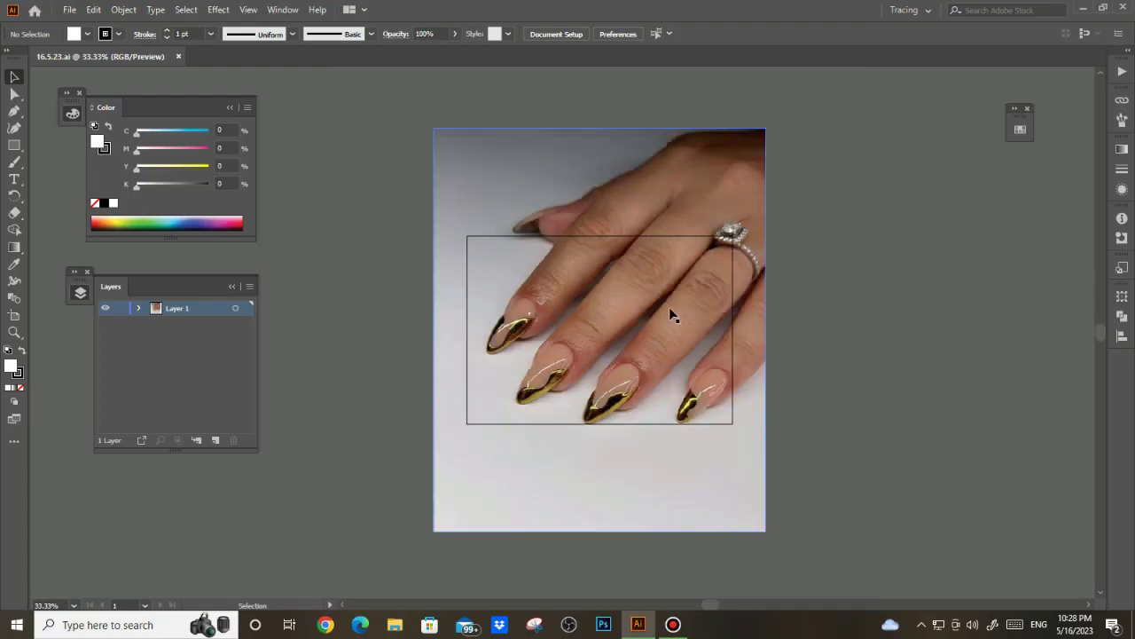
- Select the placed reference photo of the hand with gold-tipped almond nails
{"action": "left_click", "coordinate": [672, 311]}
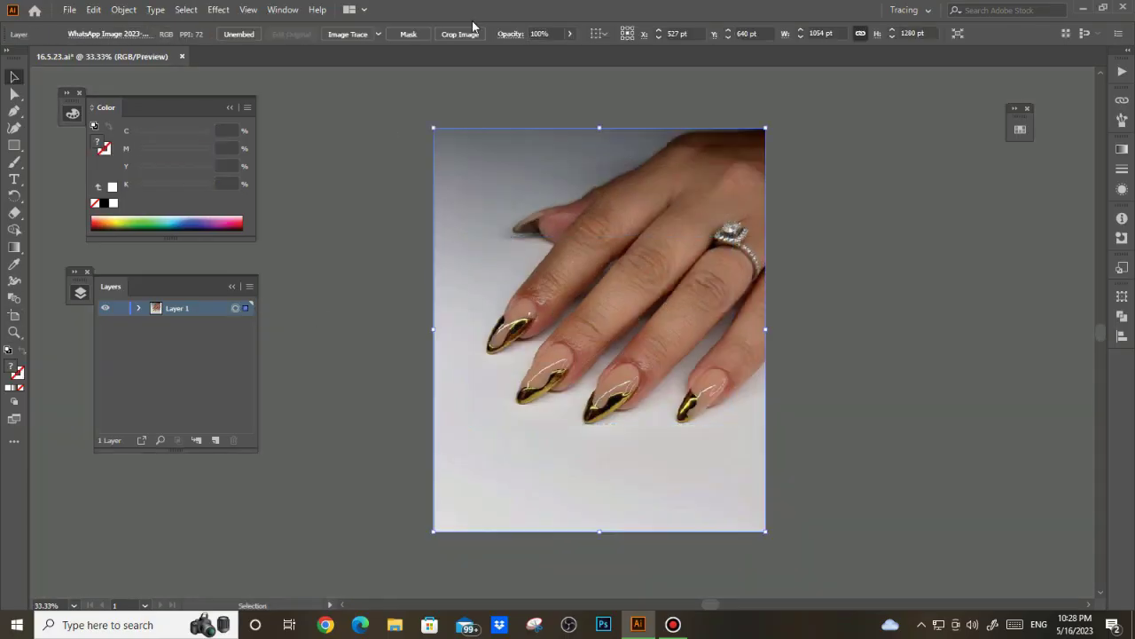
- Lower the photo's opacity to 70%, lock its layer, and add a new Layer 2
{"action": "type", "text": "7"}
{"action": "key", "text": "Return"}
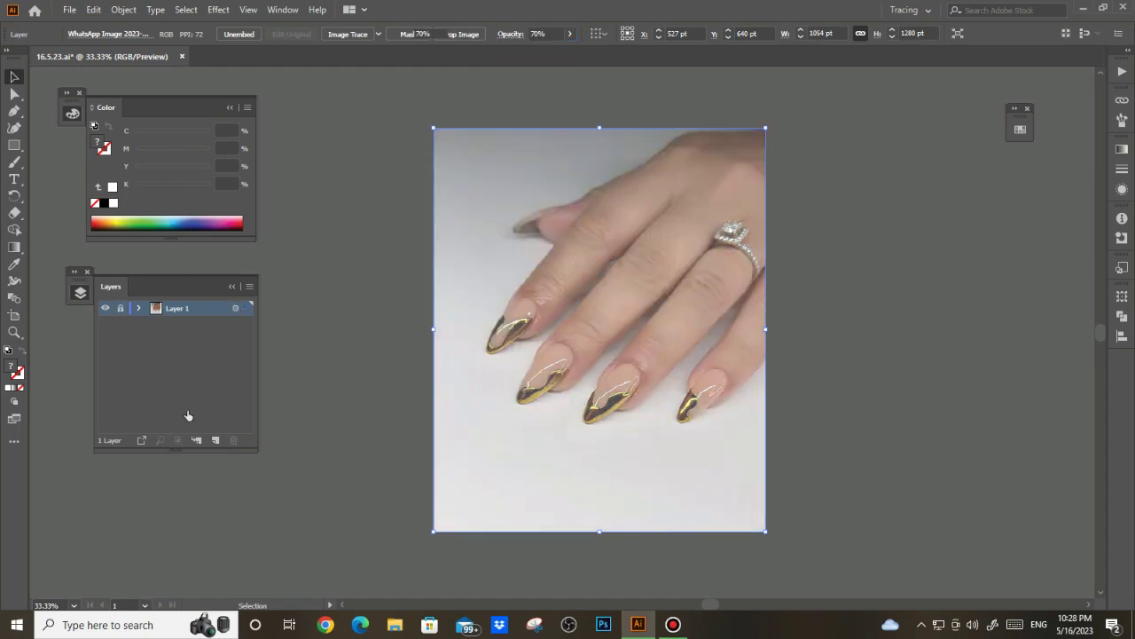
{"action": "left_click", "coordinate": [120, 308]}
{"action": "left_click", "coordinate": [197, 440]}
{"action": "key", "text": "ctrl+equal"}
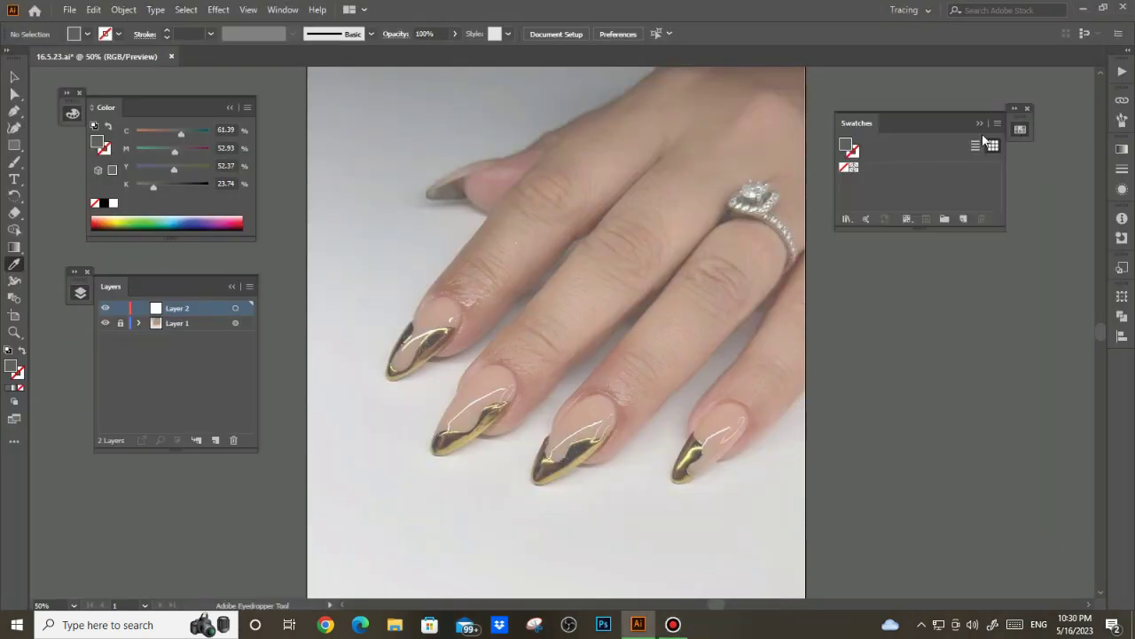
- Load the vector art 310 swatch library, dock it, and set the fill to salmon
{"action": "left_click", "coordinate": [983, 140]}
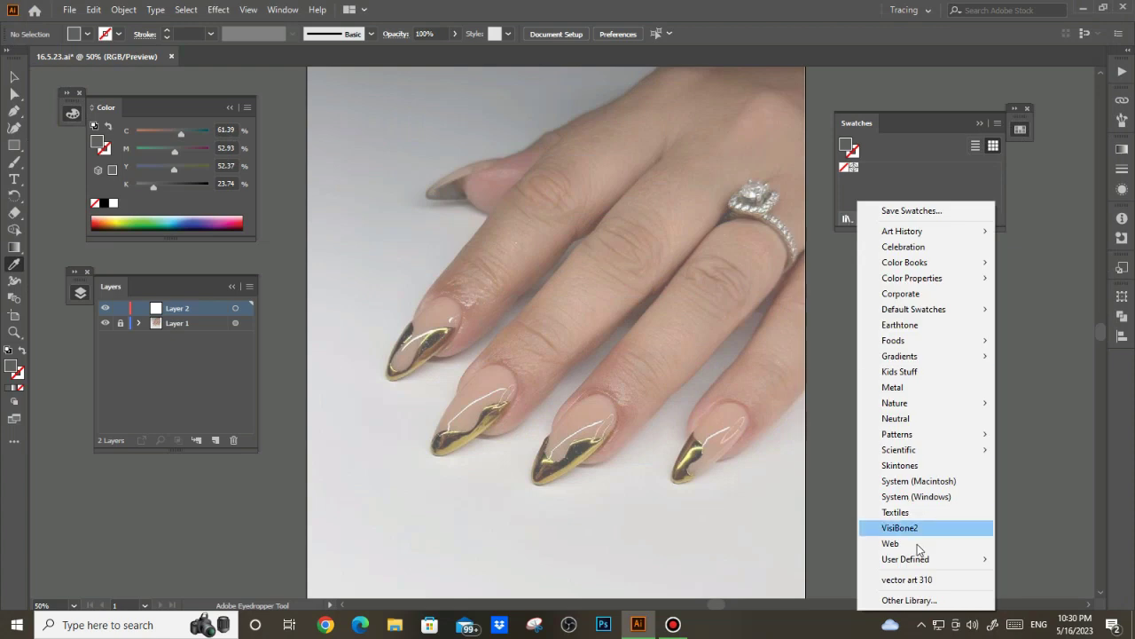
{"action": "left_click", "coordinate": [922, 527]}
{"action": "left_click", "coordinate": [980, 124]}
{"action": "left_click_drag", "start_coordinate": [1014, 236], "coordinate": [921, 176]}
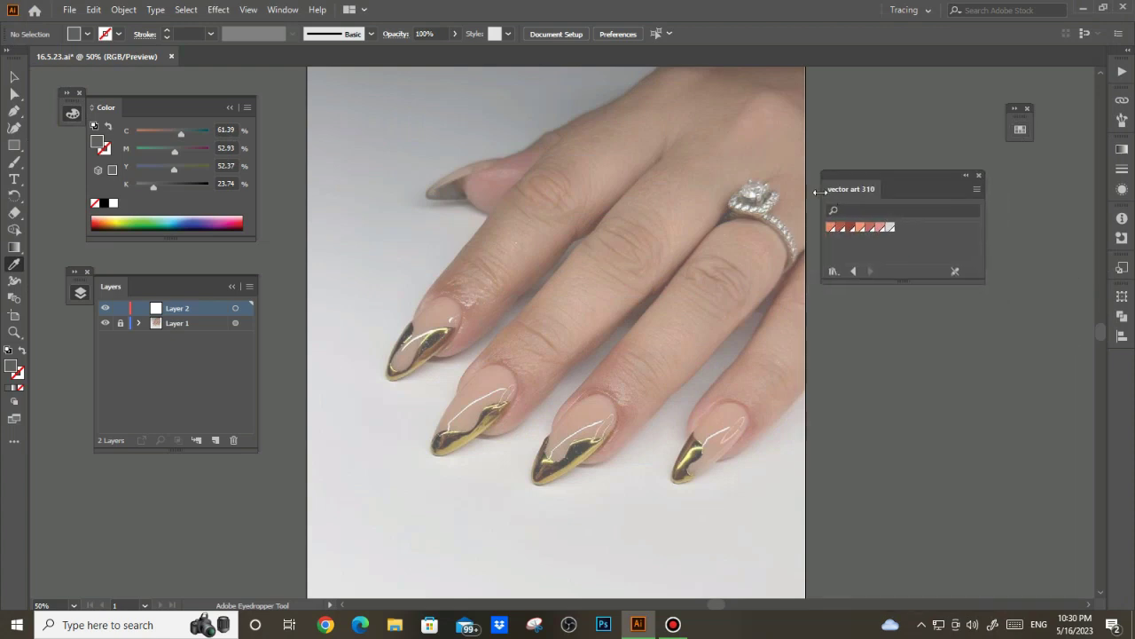
{"action": "left_click", "coordinate": [963, 174]}
{"action": "left_click_drag", "start_coordinate": [837, 190], "coordinate": [1020, 191]}
{"action": "left_click", "coordinate": [1022, 190]}
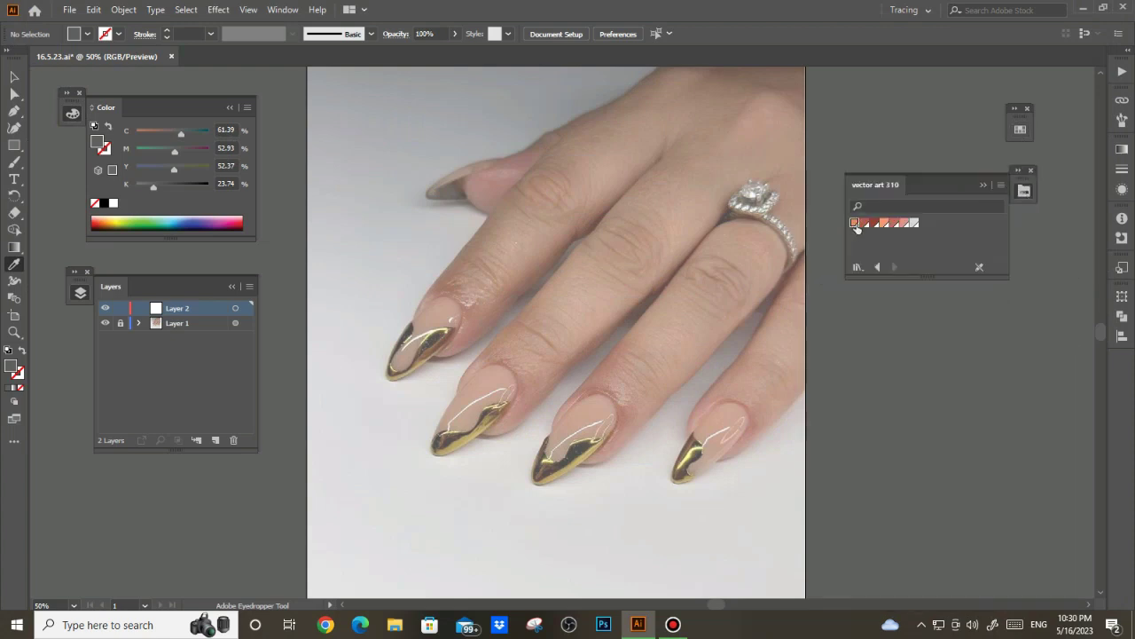
{"action": "left_click", "coordinate": [885, 224]}
{"action": "left_click", "coordinate": [982, 185]}
- Start tracing the hand outline with the Pen tool around the first fingers
{"action": "key", "text": "p"}
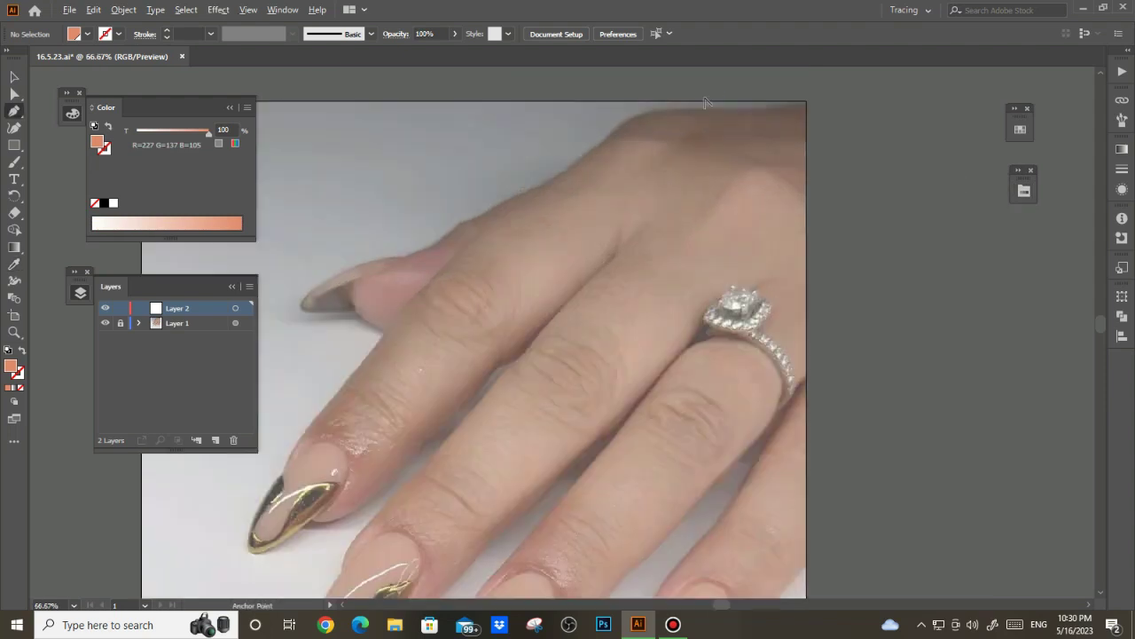
{"action": "scroll", "coordinate": [642, 279], "scroll_direction": "up", "scroll_amount": 5}
{"action": "left_click", "coordinate": [760, 77]}
{"action": "left_click", "coordinate": [648, 137]}
{"action": "left_click", "coordinate": [606, 156]}
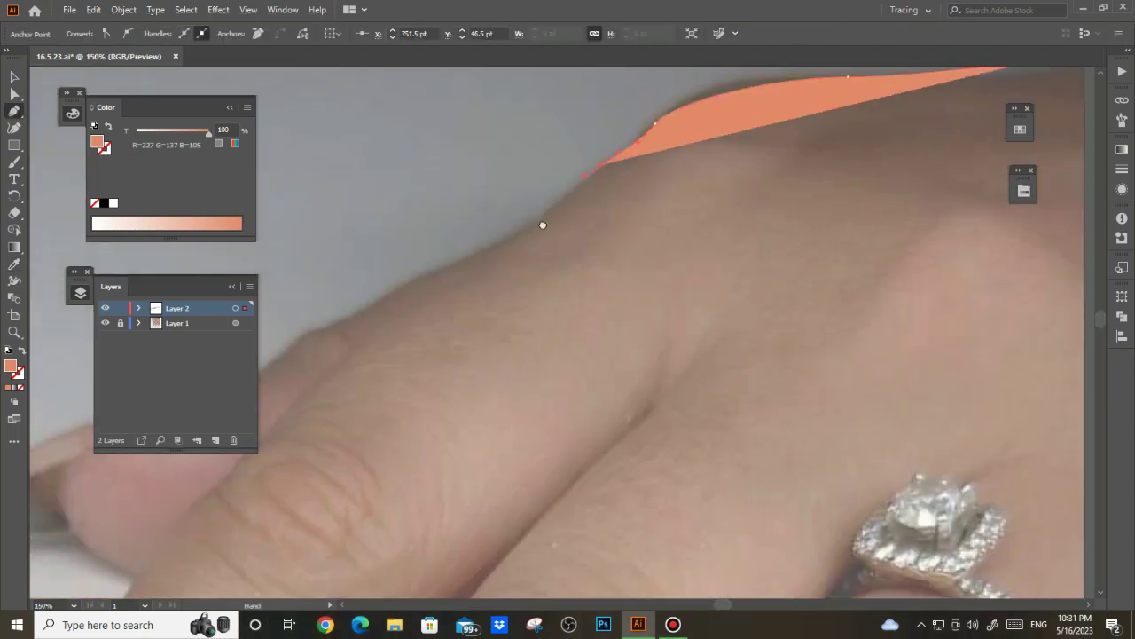
{"action": "scroll", "coordinate": [654, 200], "scroll_direction": "up", "scroll_amount": 3}
{"action": "key", "text": "ctrl+equal"}
{"action": "left_click", "coordinate": [435, 314]}
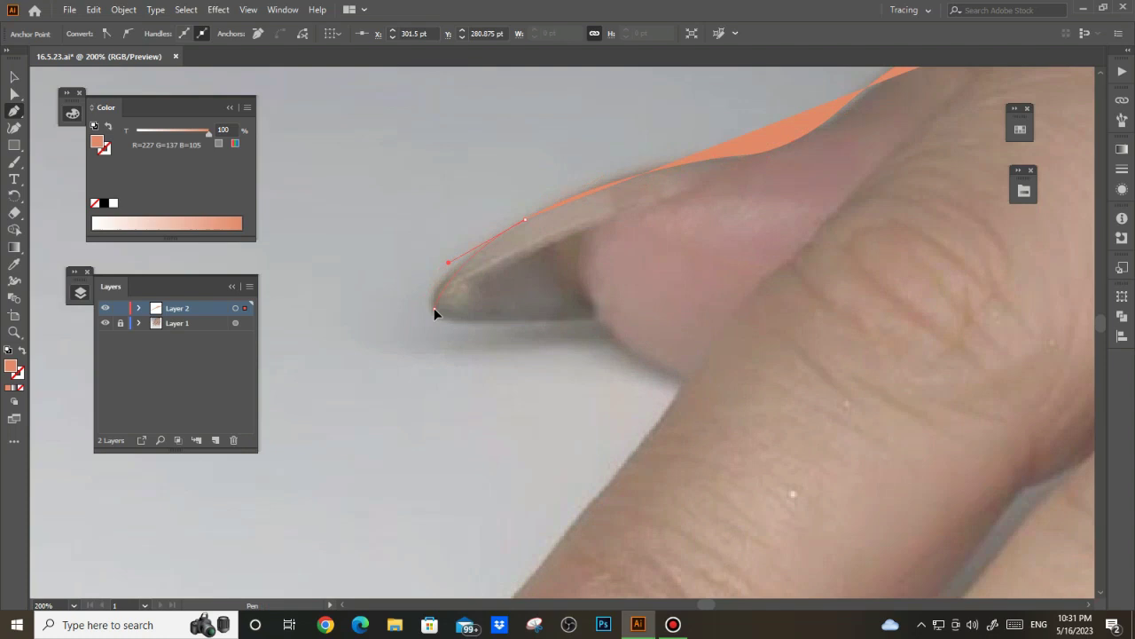
{"action": "left_click", "coordinate": [684, 380]}
{"action": "key", "text": "ctrl+minus"}
{"action": "key", "text": "ctrl+minus"}
{"action": "key", "text": "ctrl+equal"}
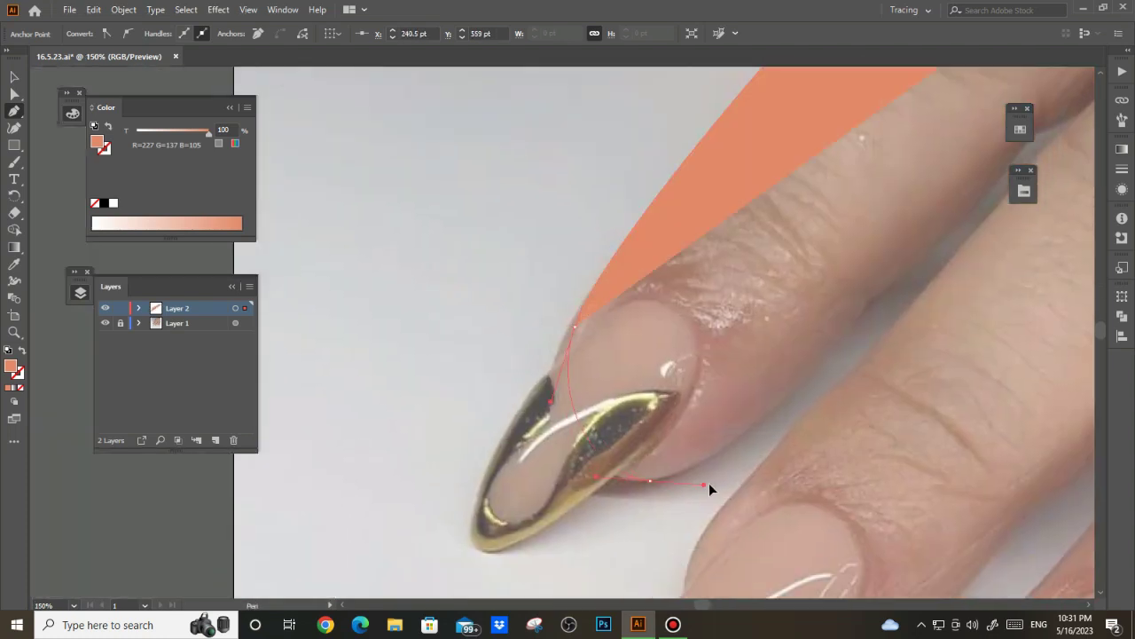
{"action": "left_click_drag", "start_coordinate": [838, 238], "coordinate": [891, 208]}
{"action": "key", "text": "ctrl+minus"}
{"action": "scroll", "coordinate": [559, 417], "scroll_direction": "down", "scroll_amount": 3}
{"action": "left_click", "coordinate": [609, 279]}
- Curve the outline around the remaining nails and close the salmon hand shape
{"action": "key", "text": "ctrl+equal"}
{"action": "scroll", "coordinate": [654, 320], "scroll_direction": "down", "scroll_amount": 3}
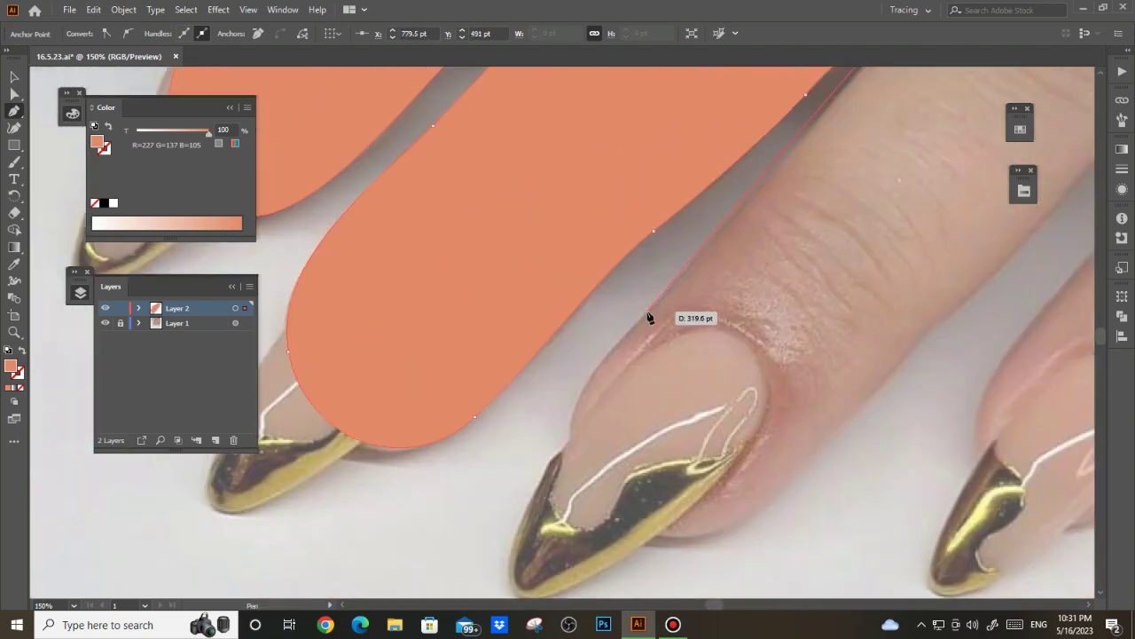
{"action": "left_click_drag", "start_coordinate": [609, 520], "coordinate": [696, 579]}
{"action": "left_click", "coordinate": [843, 424]}
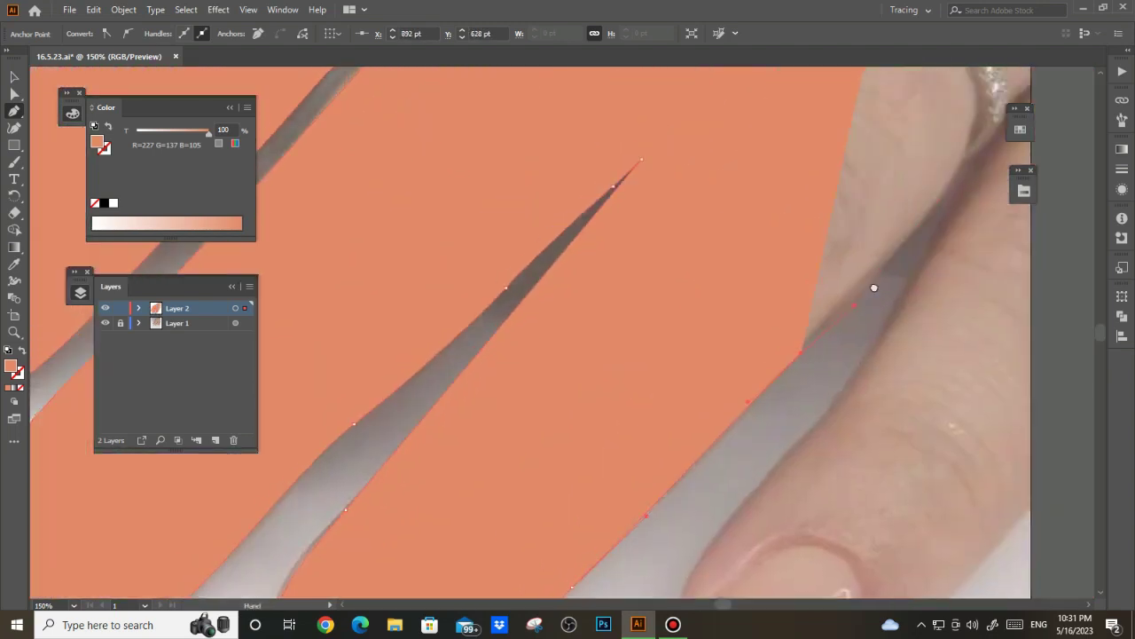
{"action": "scroll", "coordinate": [857, 414], "scroll_direction": "up", "scroll_amount": 2}
{"action": "scroll", "coordinate": [817, 252], "scroll_direction": "down", "scroll_amount": 2}
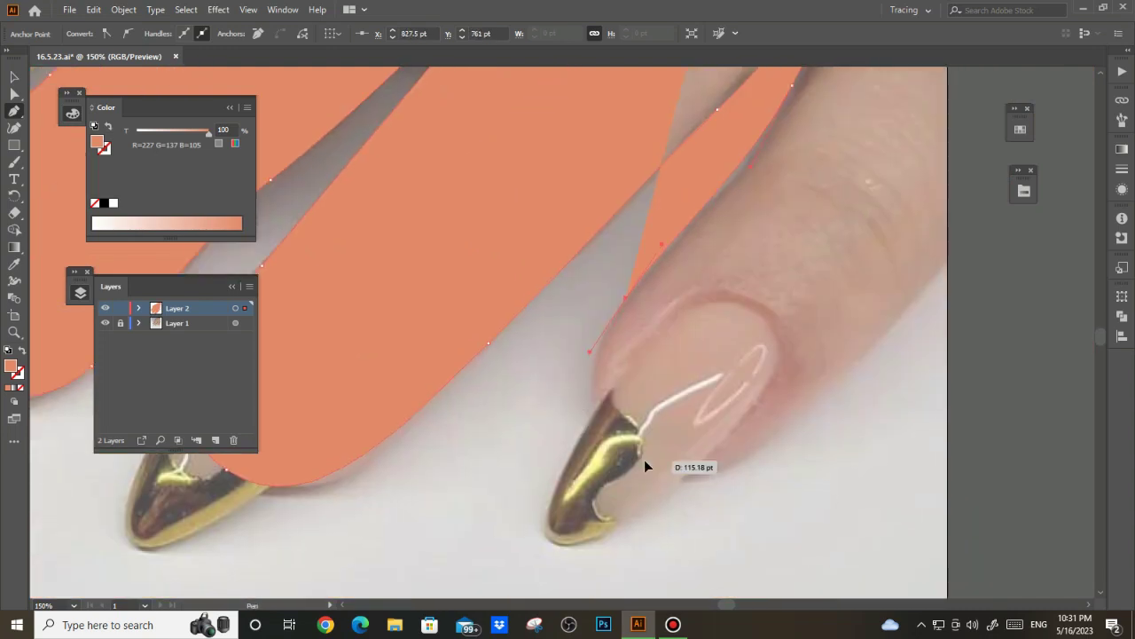
{"action": "left_click_drag", "start_coordinate": [644, 460], "coordinate": [710, 479]}
{"action": "left_click", "coordinate": [881, 348]}
{"action": "left_click_drag", "start_coordinate": [830, 391], "coordinate": [903, 308]}
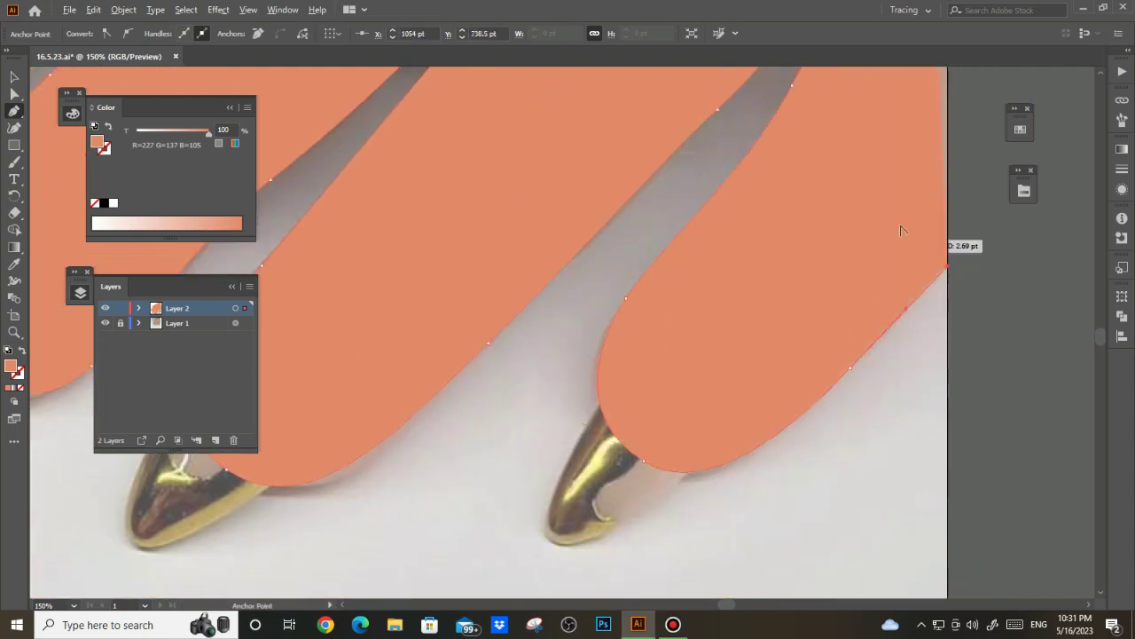
{"action": "scroll", "coordinate": [899, 228], "scroll_direction": "down", "scroll_amount": 3}
{"action": "scroll", "coordinate": [753, 95], "scroll_direction": "up", "scroll_amount": 3}
{"action": "left_click", "coordinate": [753, 95]}
{"action": "scroll", "coordinate": [715, 228], "scroll_direction": "down", "scroll_amount": 3}
{"action": "key", "text": "ctrl+l"}
- Switch back to the Selection tool and pick a pinker fill from the vector art 310 swatches
{"action": "key", "text": "v"}
{"action": "scroll", "coordinate": [411, 237], "scroll_direction": "up", "scroll_amount": 2}
{"action": "scroll", "coordinate": [460, 269], "scroll_direction": "up", "scroll_amount": 1}
{"action": "left_click", "coordinate": [1020, 129]}
{"action": "left_click", "coordinate": [1023, 190]}
{"action": "scroll", "coordinate": [785, 229], "scroll_direction": "up", "scroll_amount": 2}
- Hide the hand shape and trace the first pink almond nail with the Pen tool
{"action": "left_click", "coordinate": [105, 322]}
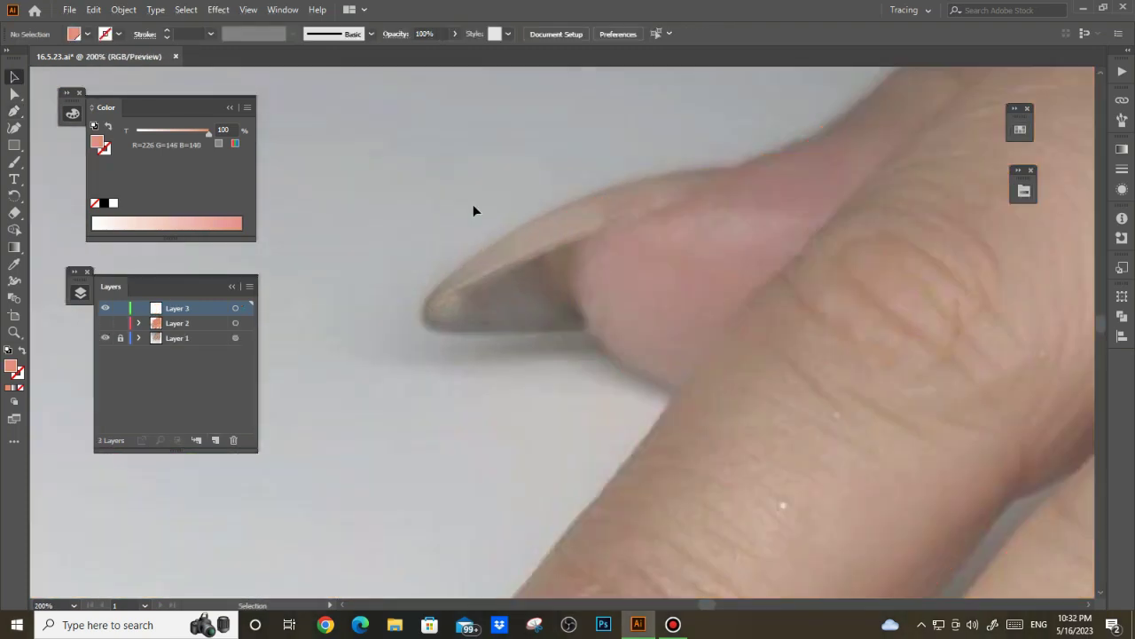
{"action": "key", "text": "p"}
{"action": "left_click", "coordinate": [726, 170]}
{"action": "scroll", "coordinate": [674, 213], "scroll_direction": "up", "scroll_amount": 1}
{"action": "left_click", "coordinate": [541, 344]}
{"action": "left_click", "coordinate": [579, 403]}
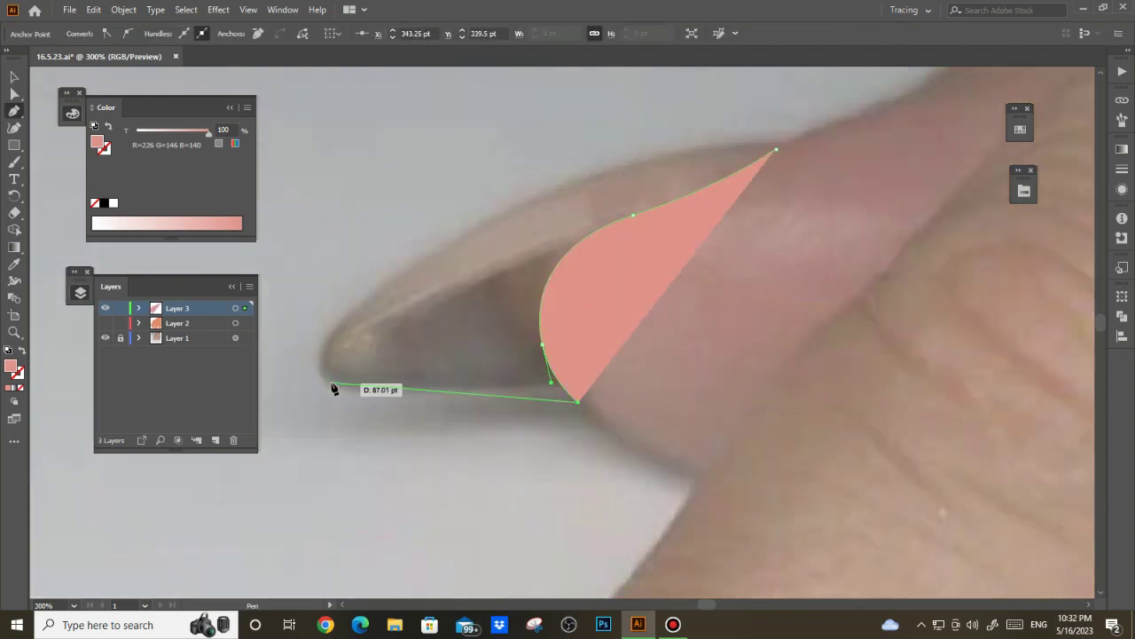
{"action": "left_click_drag", "start_coordinate": [329, 382], "coordinate": [364, 426]}
{"action": "scroll", "coordinate": [727, 155], "scroll_direction": "down", "scroll_amount": 1}
{"action": "left_click", "coordinate": [778, 144]}
- Trace the second and third pink almond nail shapes
{"action": "scroll", "coordinate": [684, 400], "scroll_direction": "down", "scroll_amount": 5}
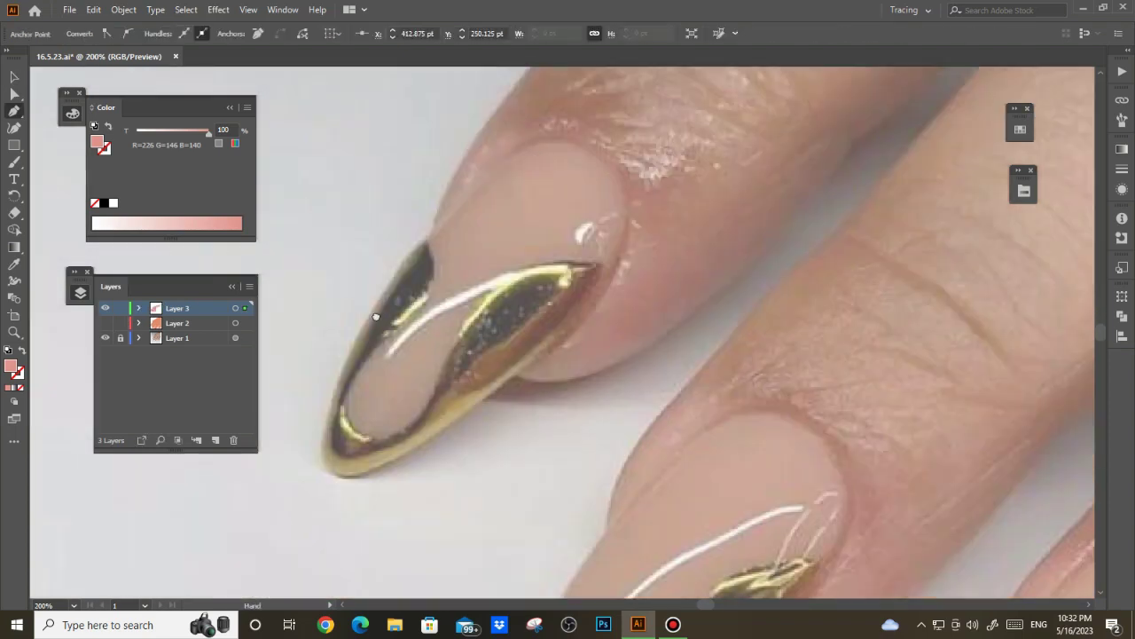
{"action": "left_click", "coordinate": [613, 149]}
{"action": "left_click_drag", "start_coordinate": [329, 450], "coordinate": [340, 488]}
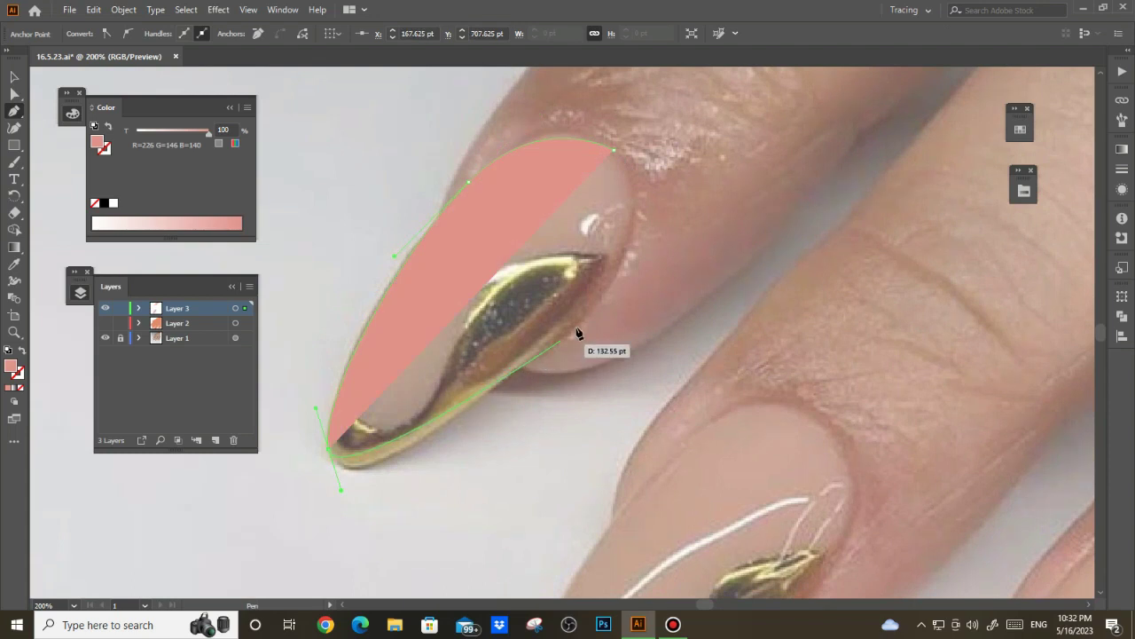
{"action": "left_click_drag", "start_coordinate": [623, 275], "coordinate": [661, 235]}
{"action": "left_click", "coordinate": [614, 149]}
{"action": "scroll", "coordinate": [605, 214], "scroll_direction": "down", "scroll_amount": 5}
{"action": "left_click_drag", "start_coordinate": [445, 468], "coordinate": [494, 444]}
{"action": "left_click_drag", "start_coordinate": [714, 228], "coordinate": [724, 206]}
{"action": "left_click", "coordinate": [651, 115]}
{"action": "left_click", "coordinate": [506, 204]}
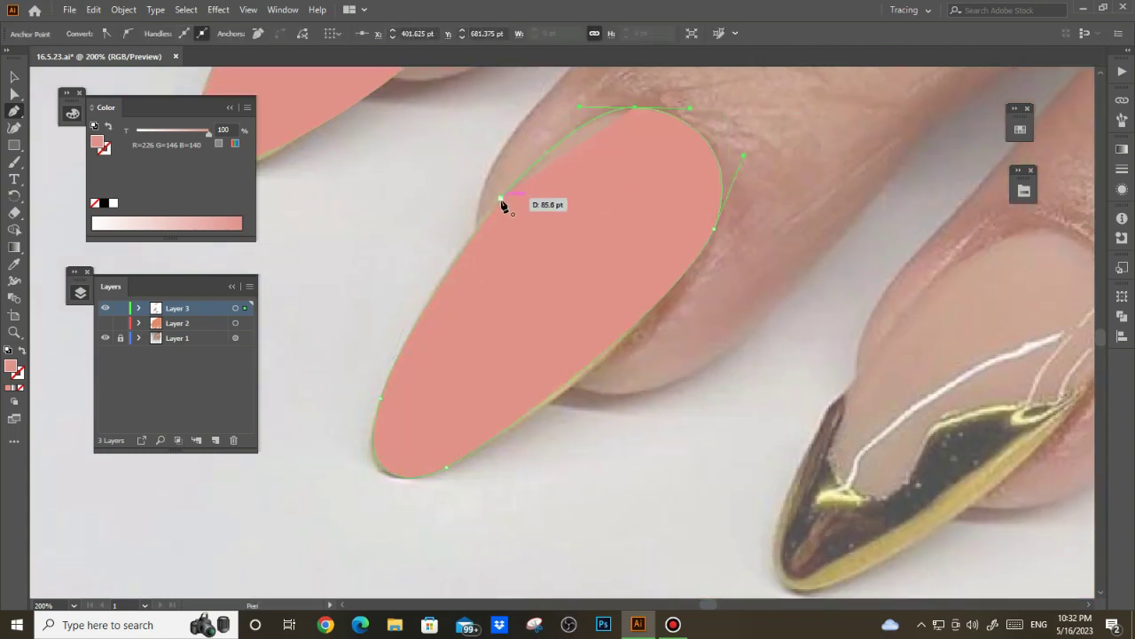
- Trace the fourth pink almond nail shape
{"action": "scroll", "coordinate": [621, 310], "scroll_direction": "right", "scroll_amount": 5}
{"action": "left_click", "coordinate": [825, 336]}
{"action": "left_click_drag", "start_coordinate": [572, 519], "coordinate": [567, 529]}
{"action": "left_click", "coordinate": [551, 358]}
{"action": "scroll", "coordinate": [551, 359], "scroll_direction": "up", "scroll_amount": 3}
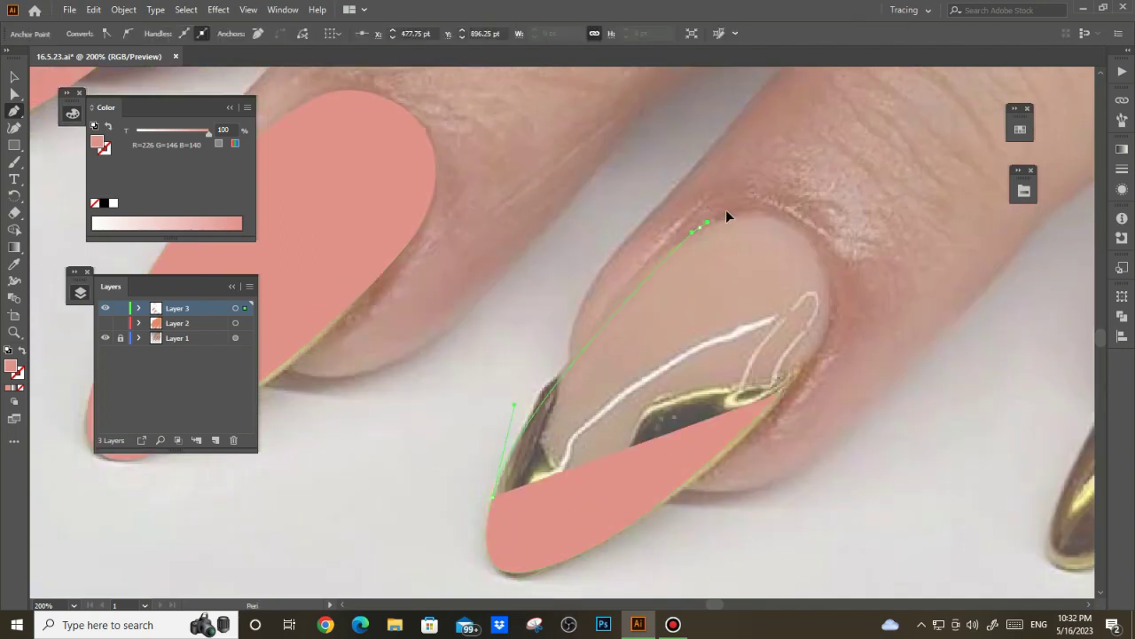
{"action": "left_click_drag", "start_coordinate": [701, 226], "coordinate": [754, 194]}
{"action": "left_click_drag", "start_coordinate": [830, 267], "coordinate": [856, 309]}
{"action": "left_click", "coordinate": [787, 397]}
{"action": "scroll", "coordinate": [787, 396], "scroll_direction": "down", "scroll_amount": 2}
- Trace the fifth pink nail and finish it with the Selection tool
{"action": "scroll", "coordinate": [669, 256], "scroll_direction": "right", "scroll_amount": 5}
{"action": "left_click", "coordinate": [544, 410]}
{"action": "left_click_drag", "start_coordinate": [554, 490], "coordinate": [623, 461]}
{"action": "scroll", "coordinate": [623, 461], "scroll_direction": "up", "scroll_amount": 2}
{"action": "left_click", "coordinate": [579, 181]}
{"action": "left_click_drag", "start_coordinate": [621, 159], "coordinate": [667, 165]}
{"action": "key", "text": "v"}
{"action": "scroll", "coordinate": [676, 295], "scroll_direction": "down", "scroll_amount": 4}
- Deselect the nails, show the hand shape again, and add a new Layer 4
{"action": "scroll", "coordinate": [675, 296], "scroll_direction": "down", "scroll_amount": 2}
{"action": "left_click", "coordinate": [417, 295]}
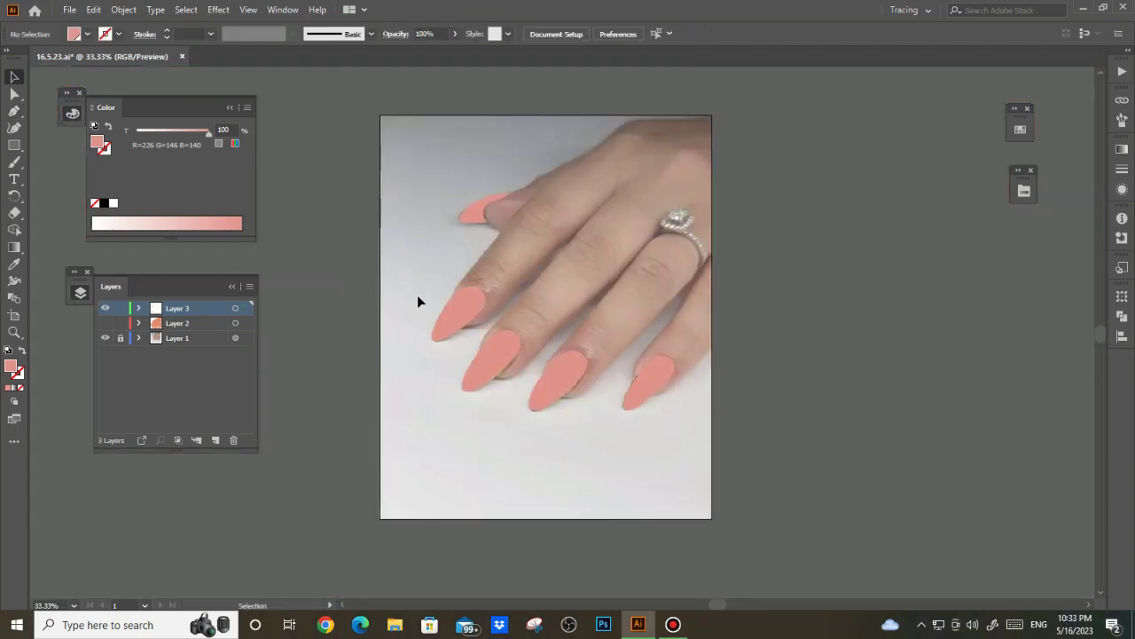
{"action": "left_click", "coordinate": [105, 323]}
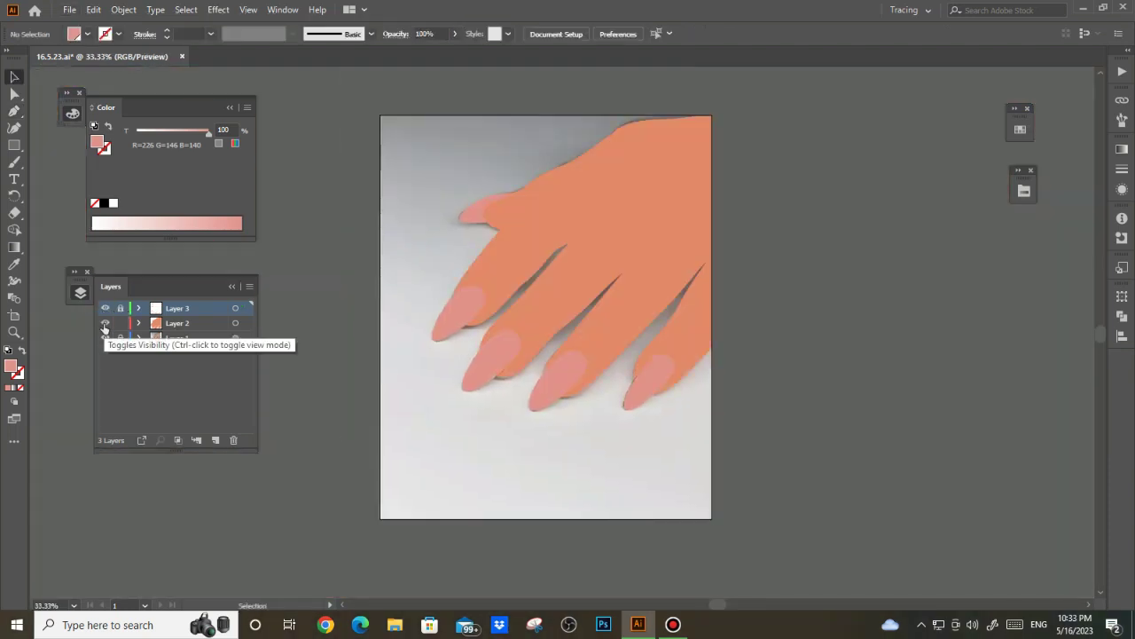
{"action": "left_click", "coordinate": [178, 323]}
{"action": "left_click", "coordinate": [235, 323]}
{"action": "key", "text": "ctrl+shift+a"}
{"action": "left_click", "coordinate": [196, 440]}
- Set the fill to dark red and hide the hand shape to reveal the photo
{"action": "left_click", "coordinate": [1024, 190]}
{"action": "left_click", "coordinate": [860, 223]}
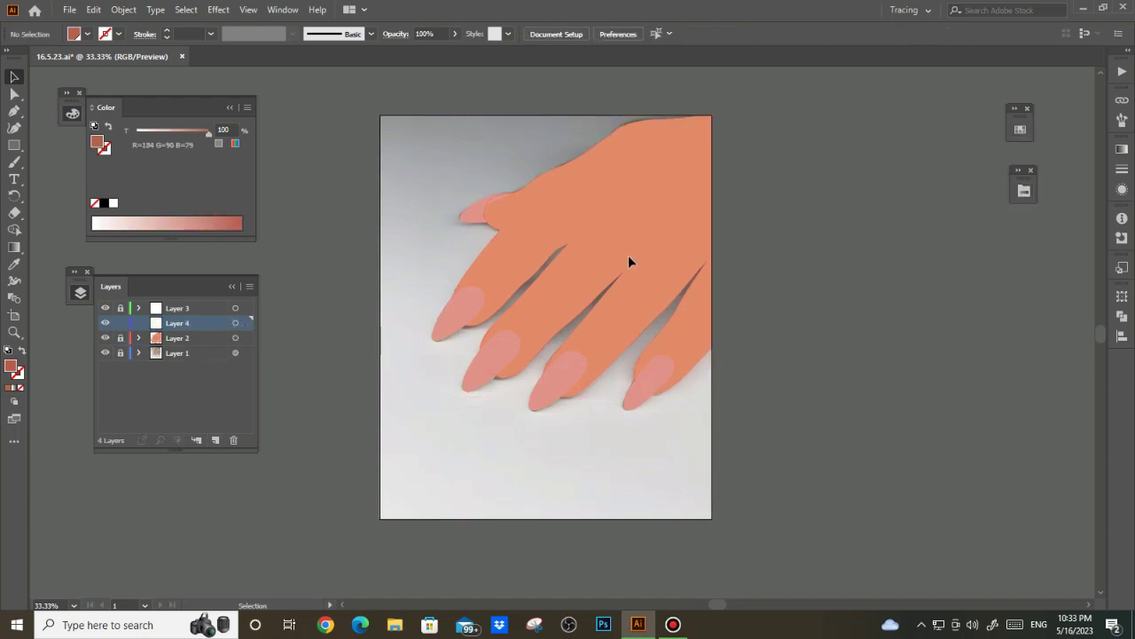
{"action": "left_click", "coordinate": [105, 338]}
{"action": "scroll", "coordinate": [586, 182], "scroll_direction": "up", "scroll_amount": 3}
{"action": "key", "text": "n"}
{"action": "scroll", "coordinate": [496, 231], "scroll_direction": "up", "scroll_amount": 1}
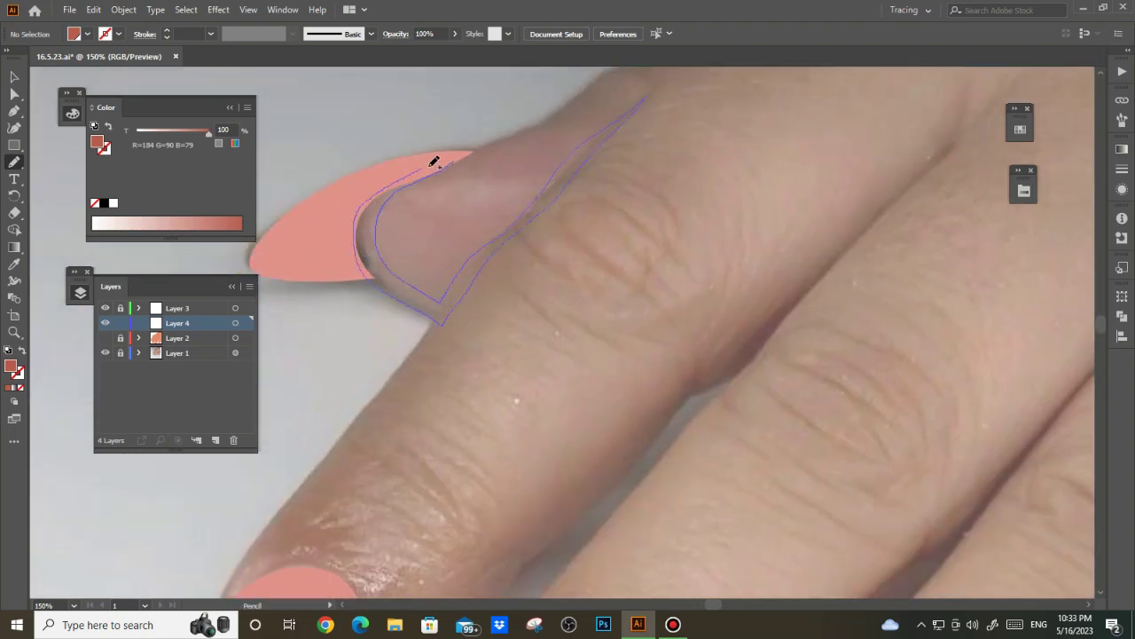
- Draw dark red shadow lines along and between the fingers with the Pencil
{"action": "left_click_drag", "start_coordinate": [434, 162], "coordinate": [435, 160]}
{"action": "scroll", "coordinate": [609, 232], "scroll_direction": "down", "scroll_amount": 3}
{"action": "key", "text": "f"}
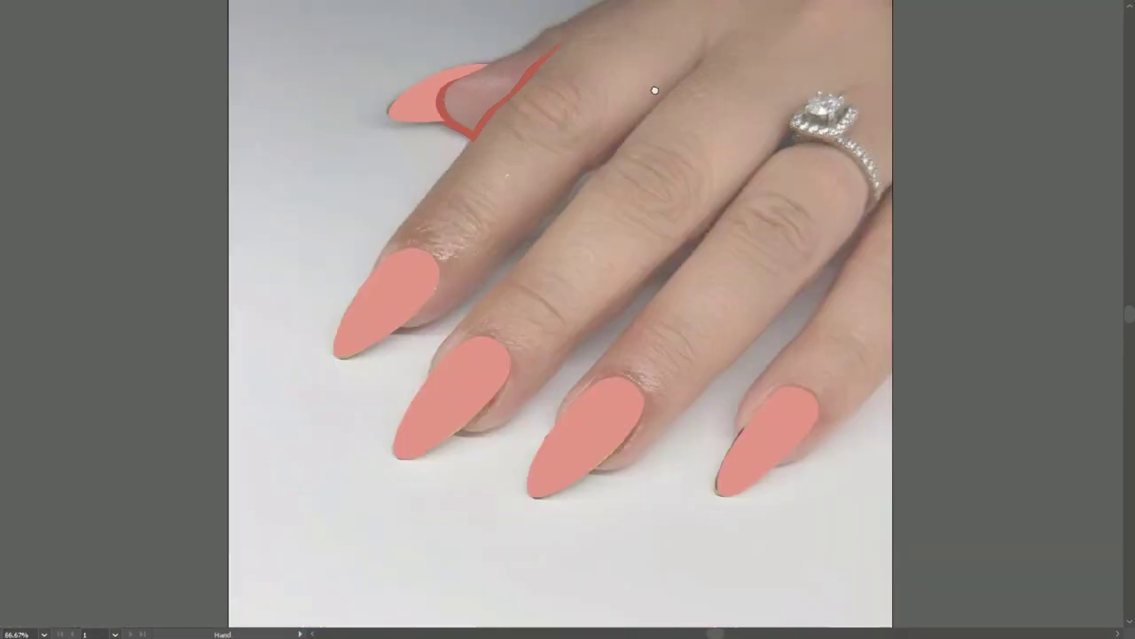
{"action": "left_click_drag", "start_coordinate": [655, 91], "coordinate": [644, 108]}
{"action": "left_click_drag", "start_coordinate": [693, 58], "coordinate": [576, 175]}
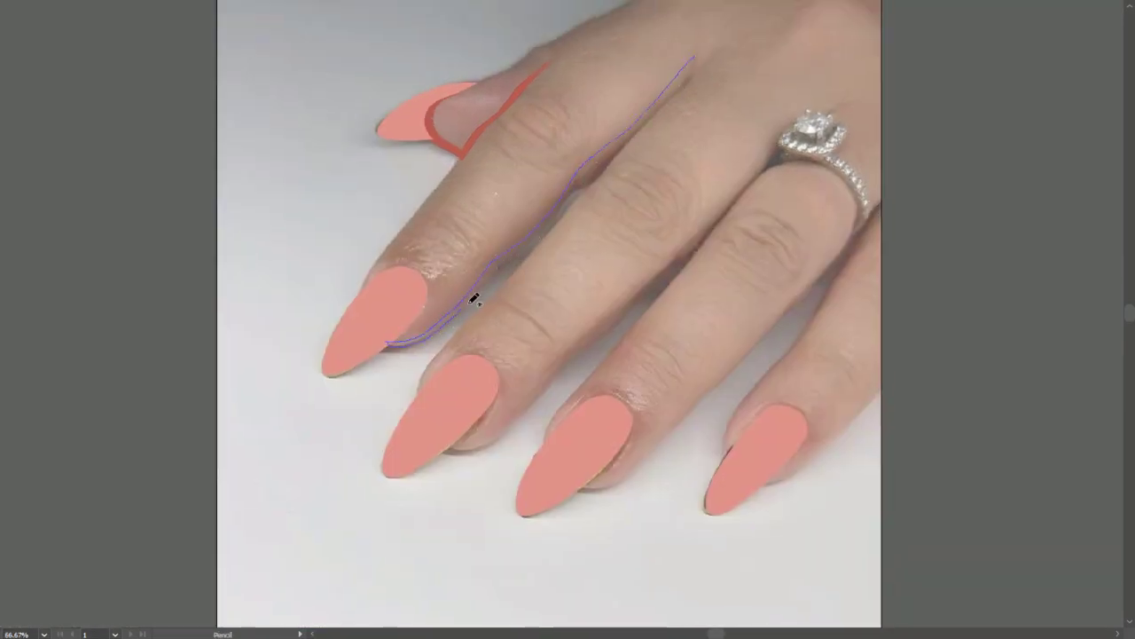
{"action": "mouse_move", "coordinate": [700, 78]}
{"action": "left_mouse_down"}
{"action": "mouse_move", "coordinate": [643, 64]}
{"action": "mouse_move", "coordinate": [707, 111]}
{"action": "left_mouse_up"}
{"action": "left_click_drag", "start_coordinate": [707, 110], "coordinate": [686, 140]}
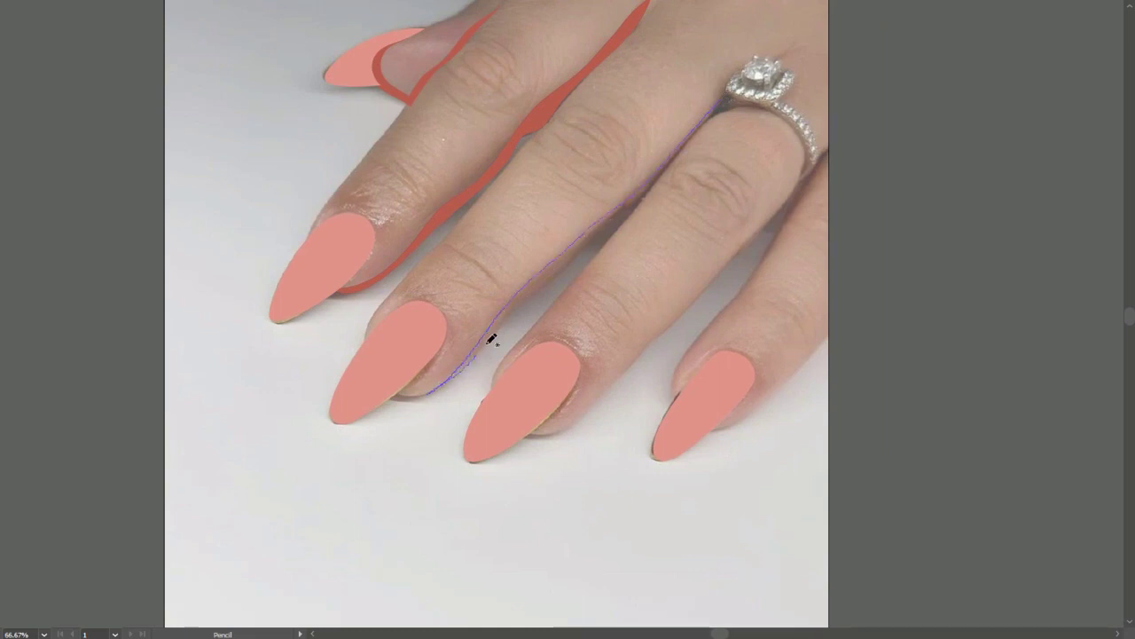
{"action": "left_click_drag", "start_coordinate": [728, 104], "coordinate": [688, 95]}
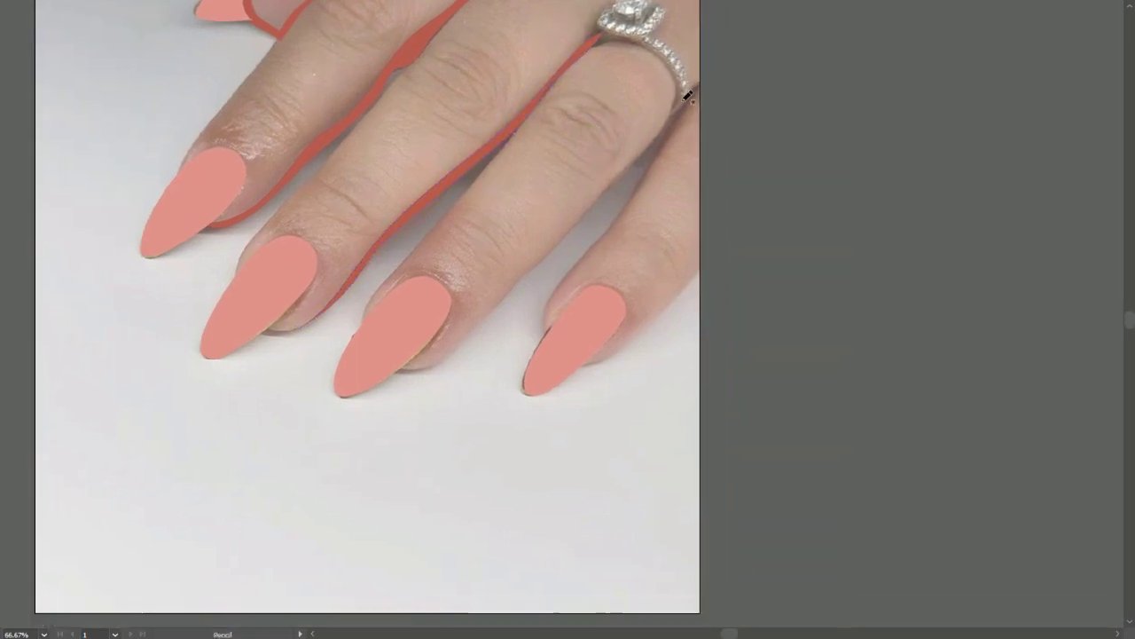
{"action": "left_click_drag", "start_coordinate": [492, 302], "coordinate": [431, 360]}
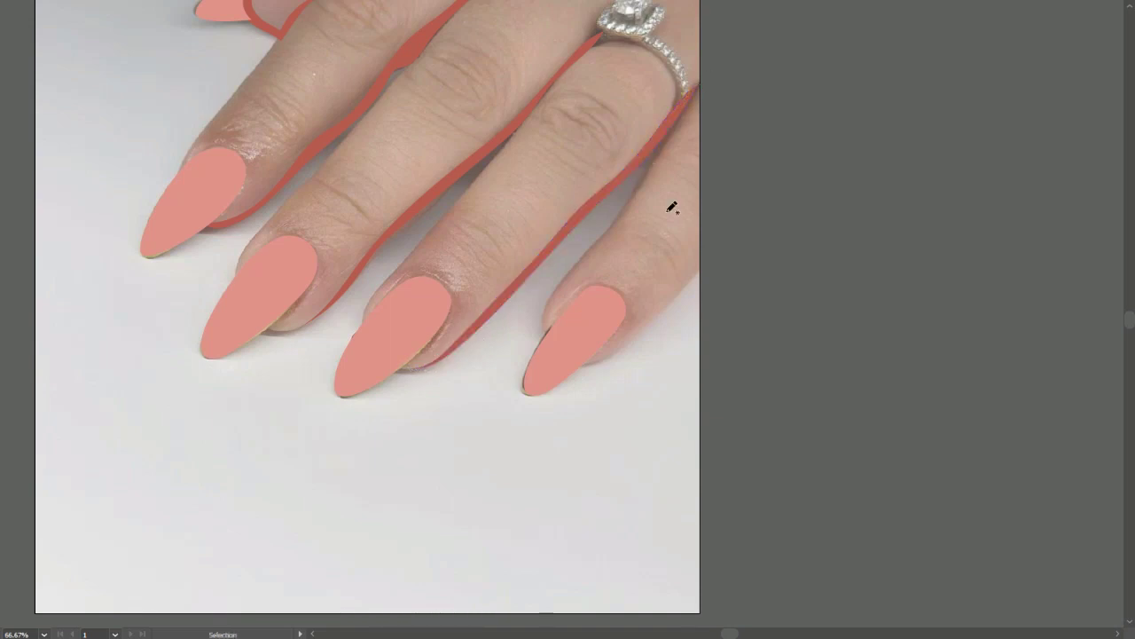
- Trace a red shadow shape up the finger's edge and over the knuckles
{"action": "key", "text": "ctrl+plus"}
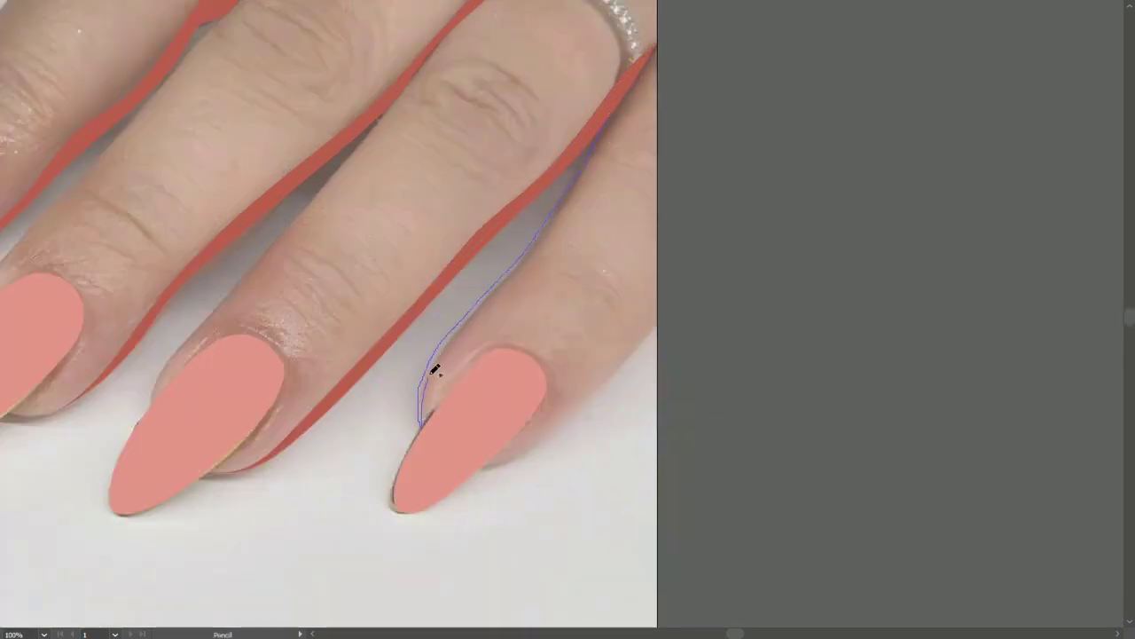
{"action": "left_click_drag", "start_coordinate": [544, 238], "coordinate": [621, 89]}
{"action": "key", "text": "ctrl+minus"}
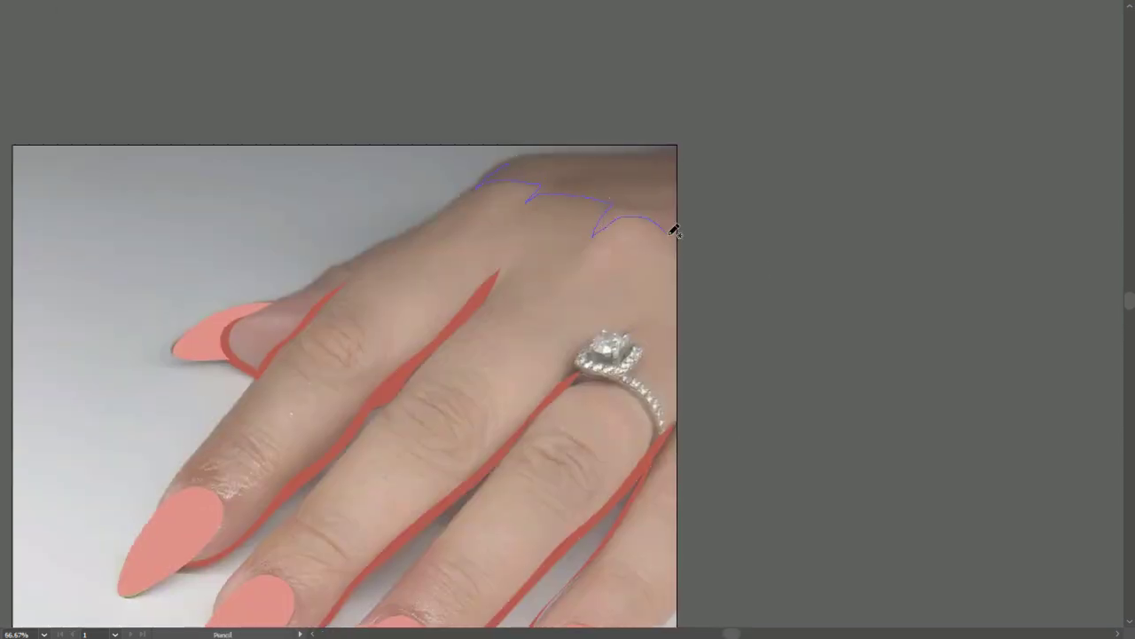
{"action": "left_click_drag", "start_coordinate": [590, 145], "coordinate": [621, 149]}
{"action": "key", "text": "ctrl+plus"}
{"action": "key", "text": "ctrl+plus"}
{"action": "key", "text": "ctrl+plus"}
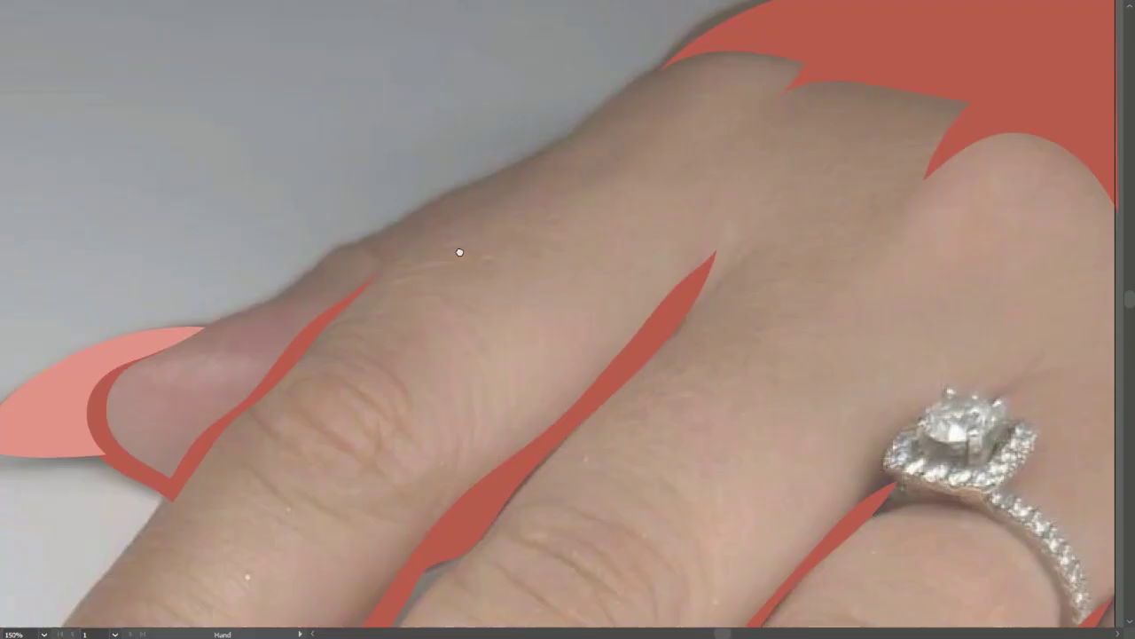
{"action": "key", "text": "ctrl+minus"}
{"action": "key", "text": "ctrl+minus"}
{"action": "key", "text": "ctrl+minus"}
{"action": "key", "text": "ctrl+minus"}
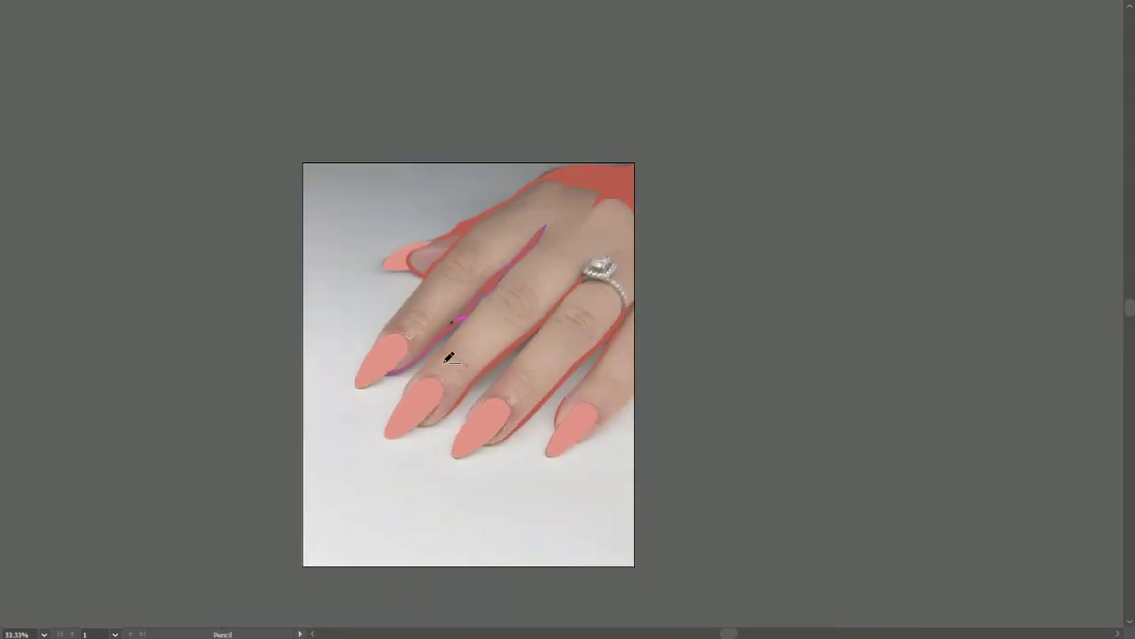
{"action": "key", "text": "ctrl+plus"}
{"action": "key", "text": "ctrl+plus"}
{"action": "key", "text": "ctrl+plus"}
{"action": "key", "text": "ctrl+plus"}
- Trace red rims around the first two nail bases and adjust the rim tip anchor
{"action": "left_click_drag", "start_coordinate": [457, 238], "coordinate": [494, 359]}
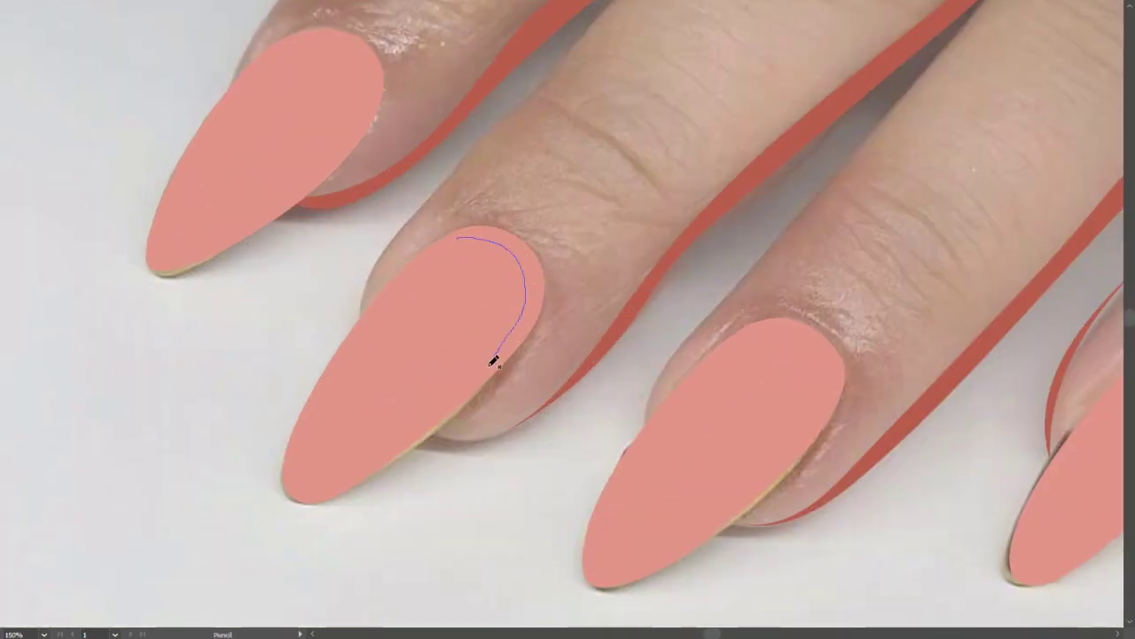
{"action": "left_click_drag", "start_coordinate": [557, 303], "coordinate": [487, 233]}
{"action": "left_click_drag", "start_coordinate": [674, 388], "coordinate": [532, 306]}
{"action": "left_click_drag", "start_coordinate": [532, 306], "coordinate": [603, 233]}
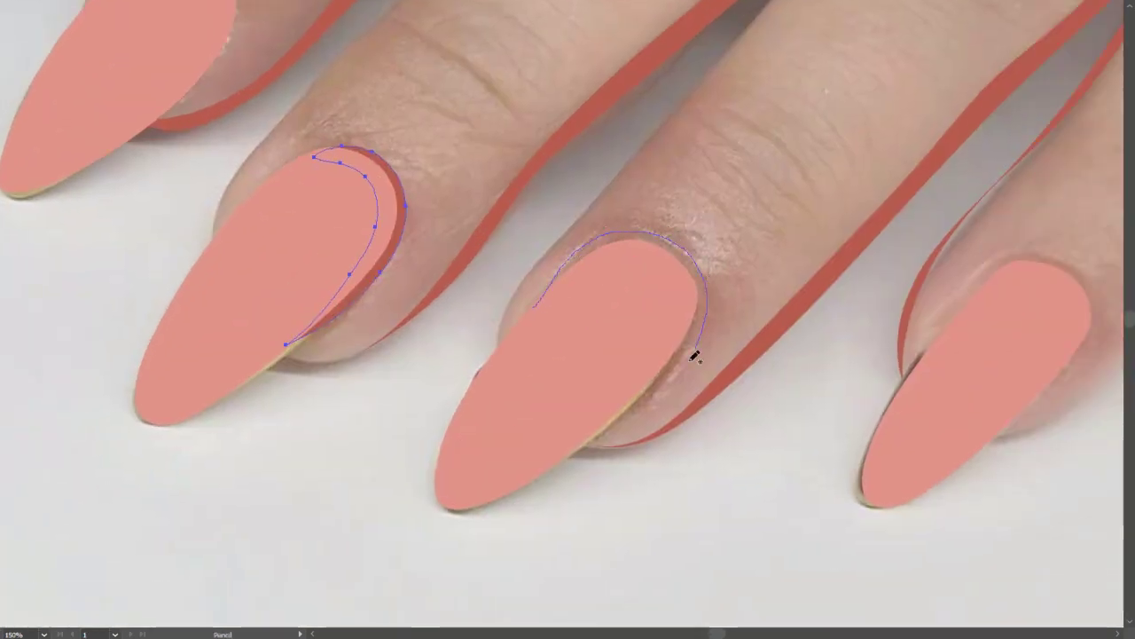
{"action": "left_click_drag", "start_coordinate": [580, 444], "coordinate": [582, 446]}
{"action": "key", "text": "ctrl+plus"}
{"action": "key", "text": "ctrl+plus"}
{"action": "left_click_drag", "start_coordinate": [550, 283], "coordinate": [572, 279]}
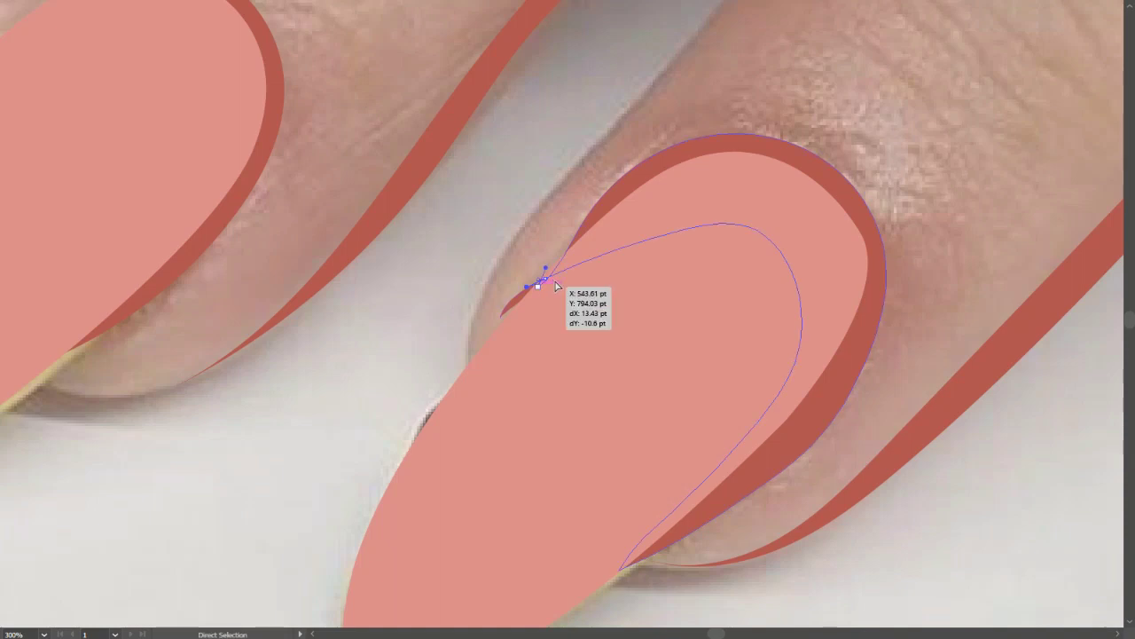
{"action": "key", "text": "ctrl+minus"}
{"action": "key", "text": "ctrl+minus"}
{"action": "key", "text": "ctrl+minus"}
{"action": "key", "text": "ctrl+plus"}
{"action": "key", "text": "ctrl+plus"}
{"action": "key", "text": "n"}
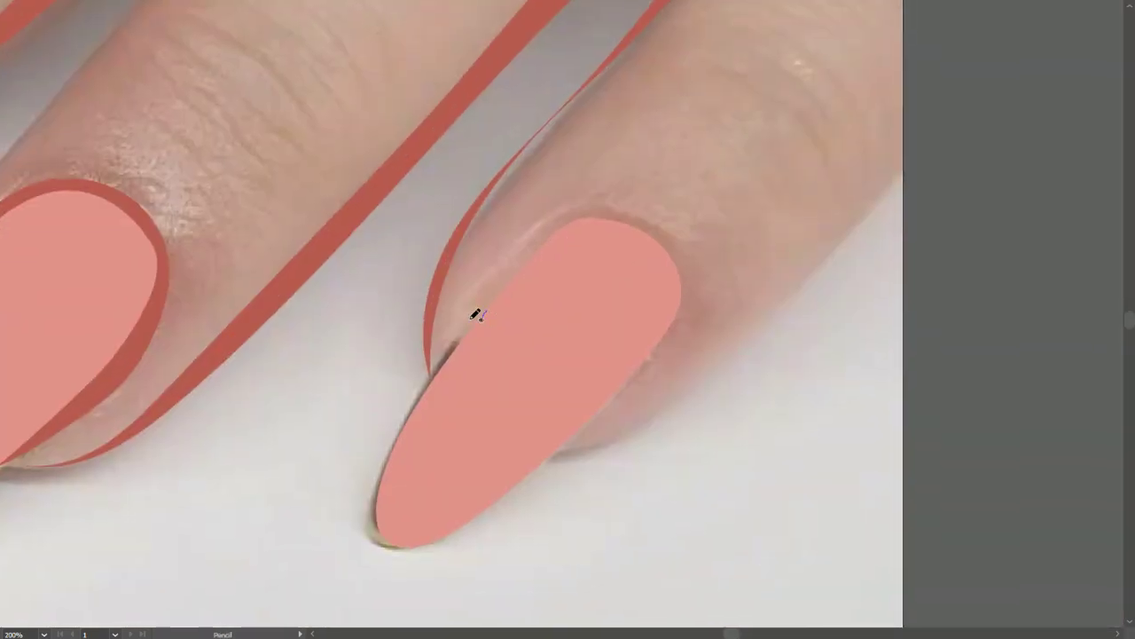
{"action": "key", "text": "ctrl+minus"}
{"action": "key", "text": "ctrl+minus"}
{"action": "key", "text": "ctrl+minus"}
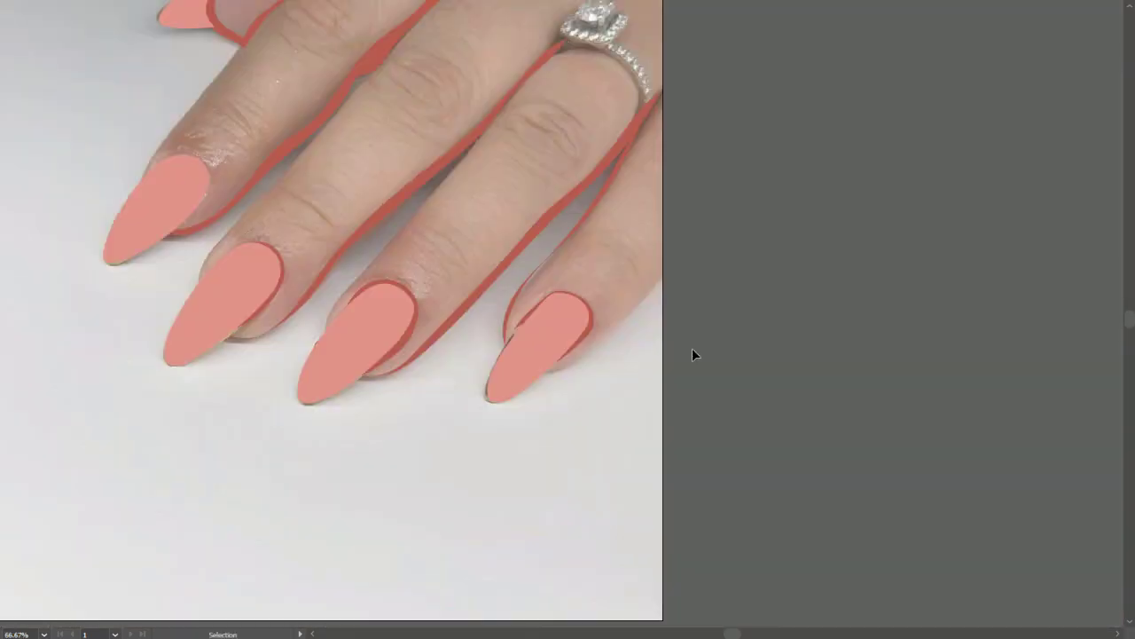
{"action": "key", "text": "ctrl+minus"}
{"action": "key", "text": "ctrl+minus"}
{"action": "key", "text": "ctrl+minus"}
- Set the fill to the light orange swatch (R247 G150 B113) from the vector art 310 library
{"action": "key", "text": "f"}
{"action": "left_click", "coordinate": [106, 338]}
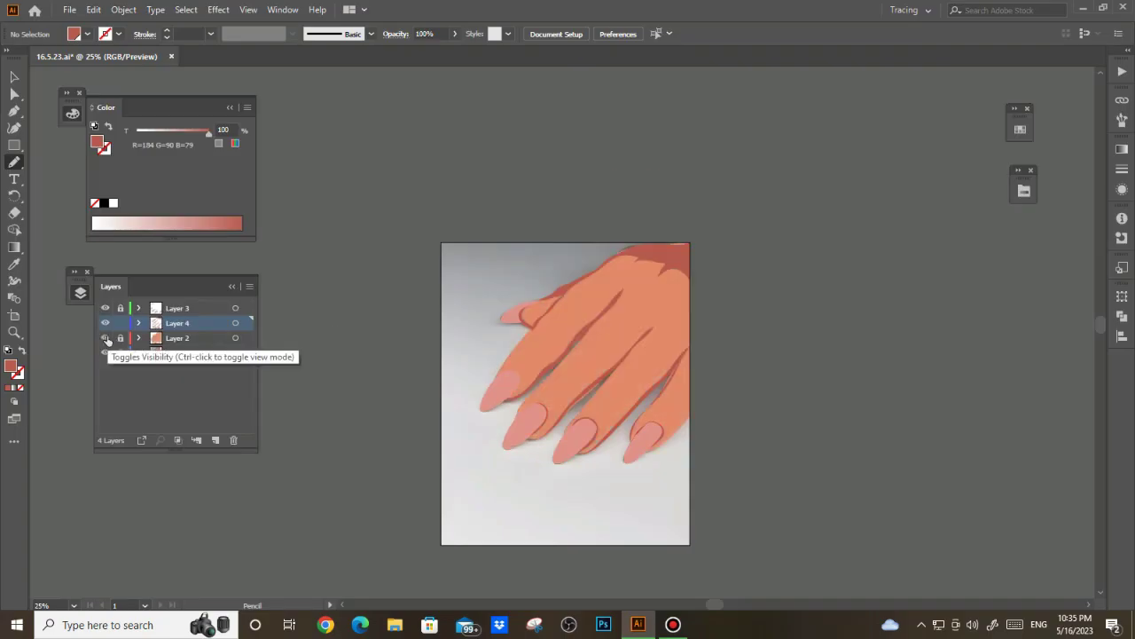
{"action": "left_click", "coordinate": [1024, 190]}
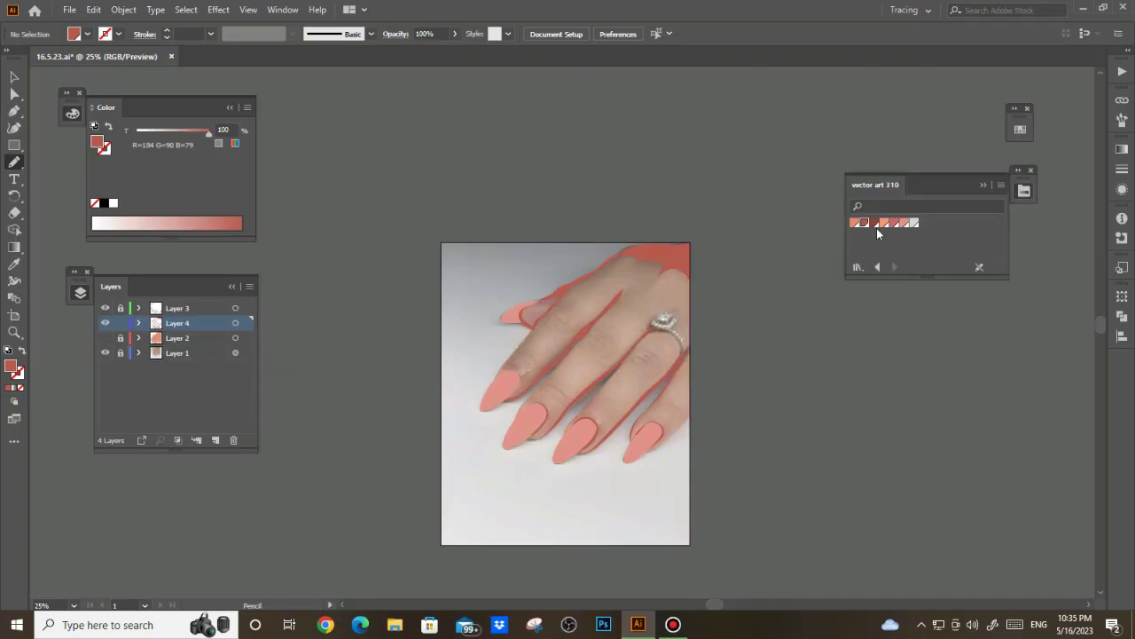
{"action": "left_click", "coordinate": [886, 225]}
- Draw light orange freehand highlight shapes on the top fingers with the Pencil
{"action": "key", "text": "ctrl+plus"}
{"action": "key", "text": "ctrl+plus"}
{"action": "key", "text": "ctrl+plus"}
{"action": "key", "text": "ctrl+plus"}
{"action": "key", "text": "ctrl+plus"}
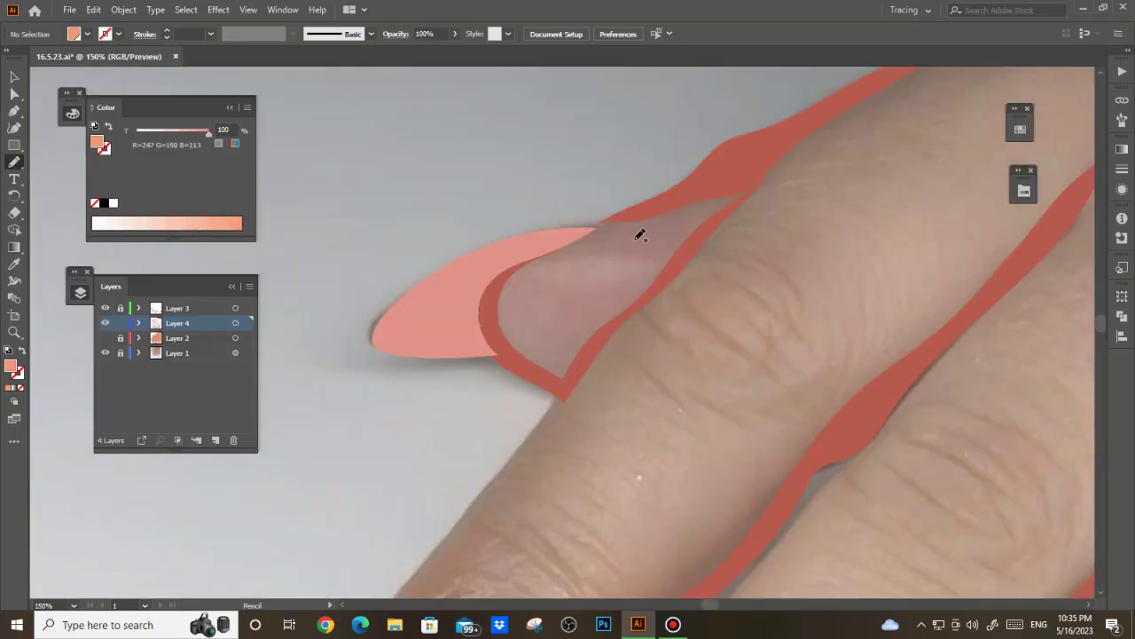
{"action": "mouse_move", "coordinate": [495, 264]}
{"action": "left_mouse_down"}
{"action": "mouse_move", "coordinate": [621, 230]}
{"action": "mouse_move", "coordinate": [519, 248]}
{"action": "left_mouse_up"}
{"action": "key", "text": "ctrl+z"}
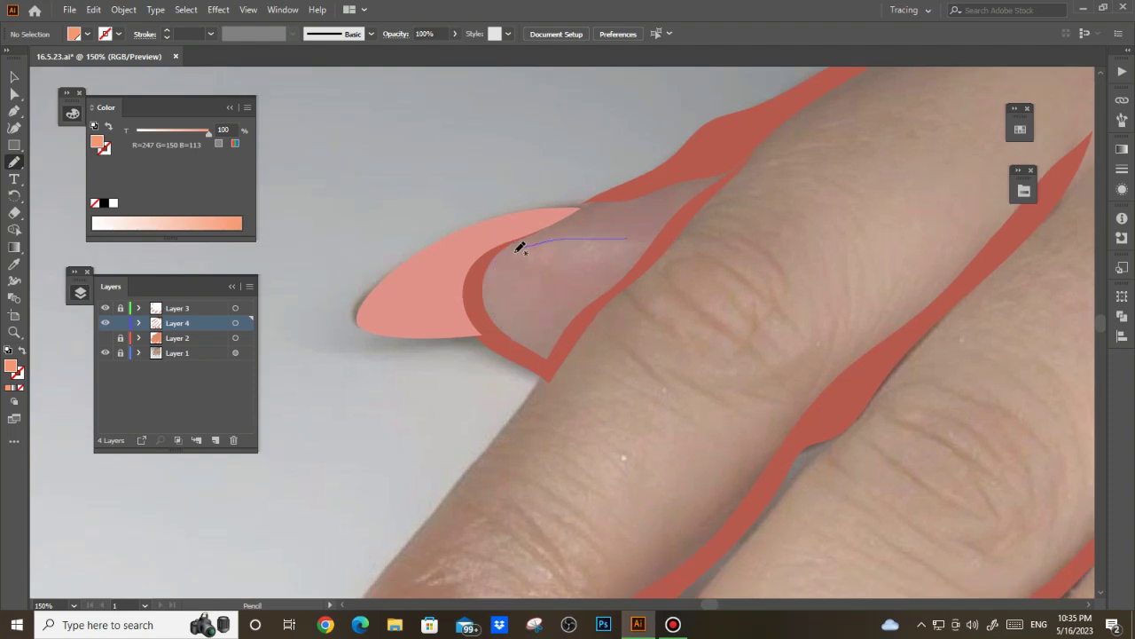
{"action": "mouse_move", "coordinate": [601, 266]}
{"action": "left_mouse_down"}
{"action": "mouse_move", "coordinate": [664, 213]}
{"action": "mouse_move", "coordinate": [662, 142]}
{"action": "left_mouse_up"}
{"action": "scroll", "coordinate": [638, 240], "scroll_direction": "down", "scroll_amount": 2}
{"action": "scroll", "coordinate": [730, 172], "scroll_direction": "up", "scroll_amount": 1}
{"action": "mouse_move", "coordinate": [637, 176]}
{"action": "left_mouse_down"}
{"action": "mouse_move", "coordinate": [544, 238]}
{"action": "mouse_move", "coordinate": [612, 173]}
{"action": "left_mouse_up"}
{"action": "left_click_drag", "start_coordinate": [506, 240], "coordinate": [498, 396]}
{"action": "left_click_drag", "start_coordinate": [531, 213], "coordinate": [528, 218]}
{"action": "left_click_drag", "start_coordinate": [862, 127], "coordinate": [729, 158]}
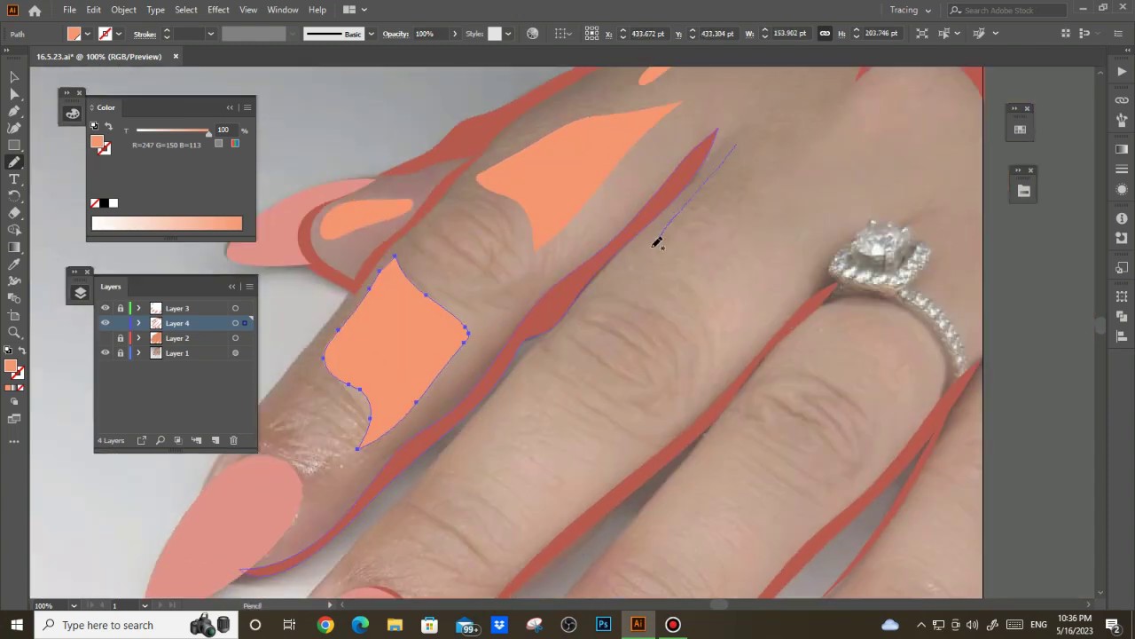
{"action": "key", "text": "ctrl+minus"}
- Cut the highlight shapes and Paste in Place onto new Layer 5
{"action": "key", "text": "v"}
{"action": "key", "text": "ctrl+l"}
{"action": "key", "text": "ctrl+a"}
{"action": "key", "text": "ctrl+x"}
{"action": "key", "text": "ctrl+f"}
- Draw more highlights down the middle finger, beside the ring and on the ring finger
{"action": "key", "text": "n"}
{"action": "left_click_drag", "start_coordinate": [792, 159], "coordinate": [731, 251]}
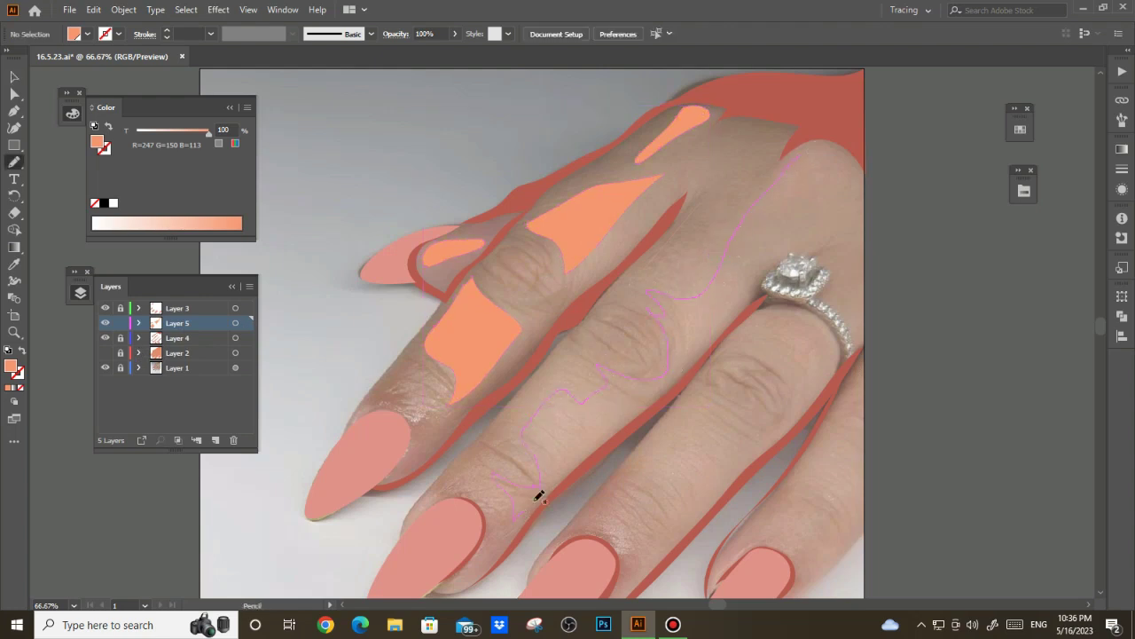
{"action": "left_click_drag", "start_coordinate": [842, 149], "coordinate": [810, 153]}
{"action": "scroll", "coordinate": [713, 249], "scroll_direction": "right", "scroll_amount": 2}
{"action": "scroll", "coordinate": [713, 221], "scroll_direction": "down", "scroll_amount": 3}
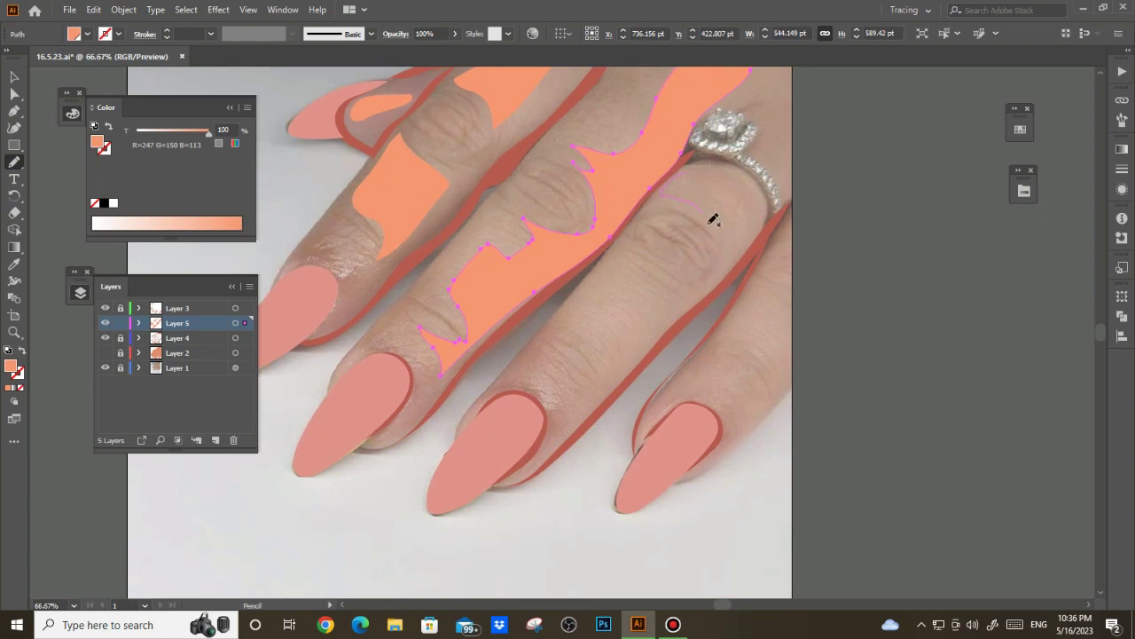
{"action": "left_click_drag", "start_coordinate": [609, 253], "coordinate": [601, 326]}
{"action": "left_click_drag", "start_coordinate": [642, 257], "coordinate": [621, 248]}
- Add a small highlight near the cuticle and a highlight on the right finger
{"action": "scroll", "coordinate": [550, 388], "scroll_direction": "up", "scroll_amount": 1}
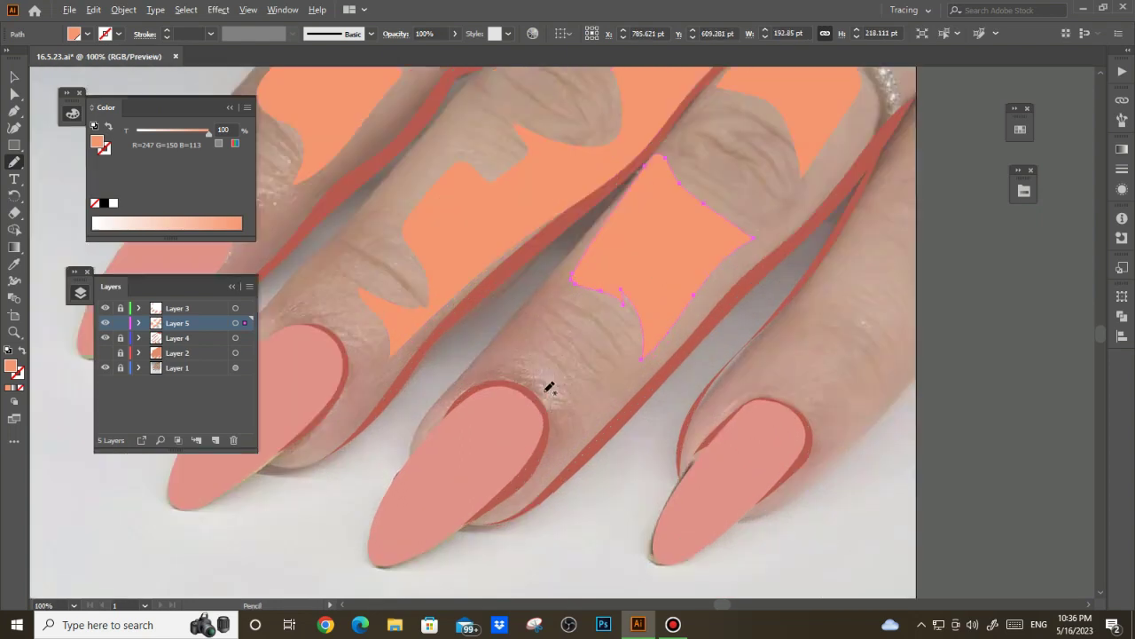
{"action": "left_click_drag", "start_coordinate": [588, 388], "coordinate": [532, 346]}
{"action": "scroll", "coordinate": [533, 346], "scroll_direction": "right", "scroll_amount": 3}
{"action": "scroll", "coordinate": [532, 346], "scroll_direction": "up", "scroll_amount": 1}
{"action": "left_click_drag", "start_coordinate": [737, 192], "coordinate": [701, 331]}
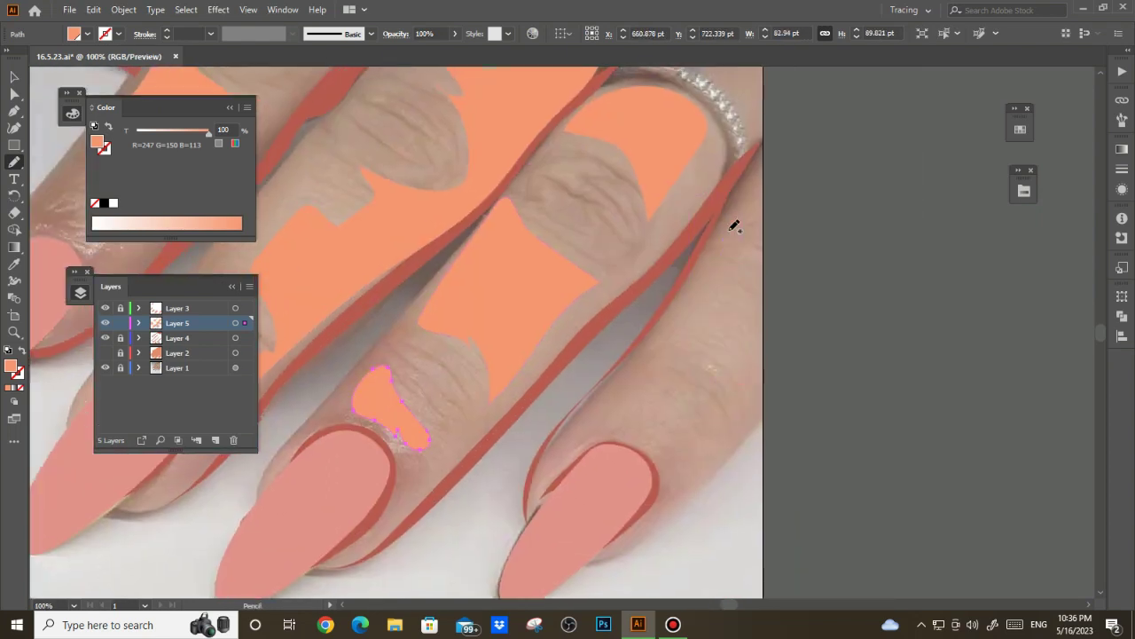
{"action": "left_click_drag", "start_coordinate": [748, 214], "coordinate": [710, 296]}
- Finish the little-finger highlight, then select a dark red shape to work on Layer 4
{"action": "left_click_drag", "start_coordinate": [766, 261], "coordinate": [756, 222]}
{"action": "key", "text": "v"}
{"action": "key", "text": "ctrl+minus"}
{"action": "key", "text": "ctrl+minus"}
{"action": "left_click", "coordinate": [776, 376]}
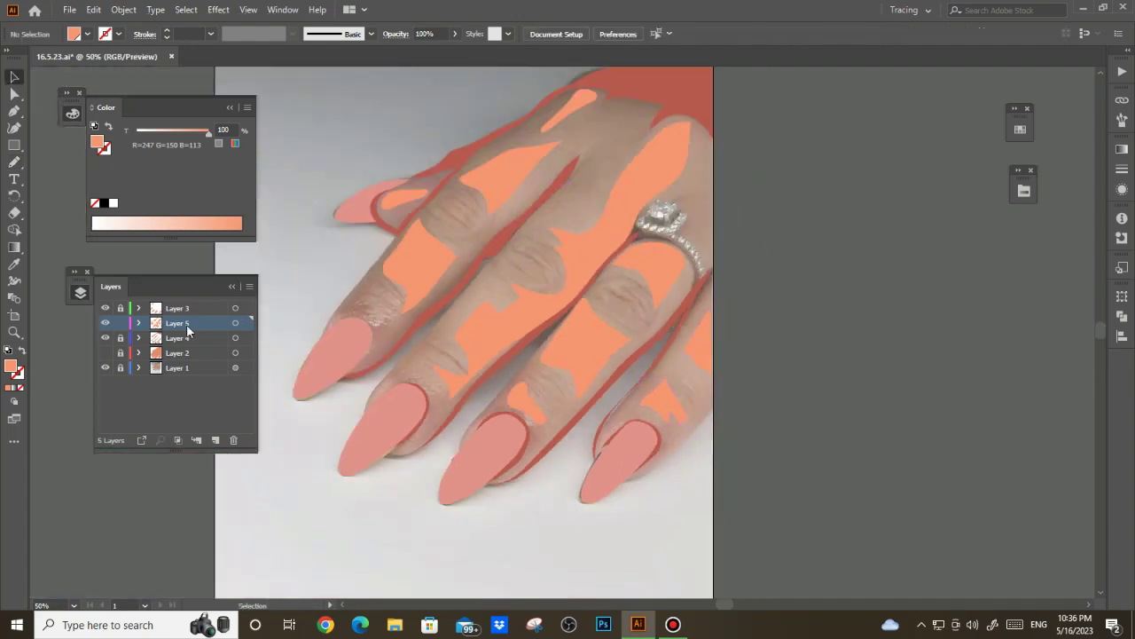
{"action": "left_click", "coordinate": [433, 209]}
{"action": "key", "text": "ctrl+plus"}
{"action": "key", "text": "ctrl+plus"}
{"action": "key", "text": "ctrl+plus"}
{"action": "key", "text": "n"}
- Draw dark red crease lines across the knuckles of the first fingers
{"action": "mouse_move", "coordinate": [428, 206]}
{"action": "left_mouse_down"}
{"action": "mouse_move", "coordinate": [495, 259]}
{"action": "mouse_move", "coordinate": [504, 233]}
{"action": "left_mouse_up"}
{"action": "left_click_drag", "start_coordinate": [469, 268], "coordinate": [581, 318]}
{"action": "left_click_drag", "start_coordinate": [512, 205], "coordinate": [520, 241]}
{"action": "left_click_drag", "start_coordinate": [477, 193], "coordinate": [570, 281]}
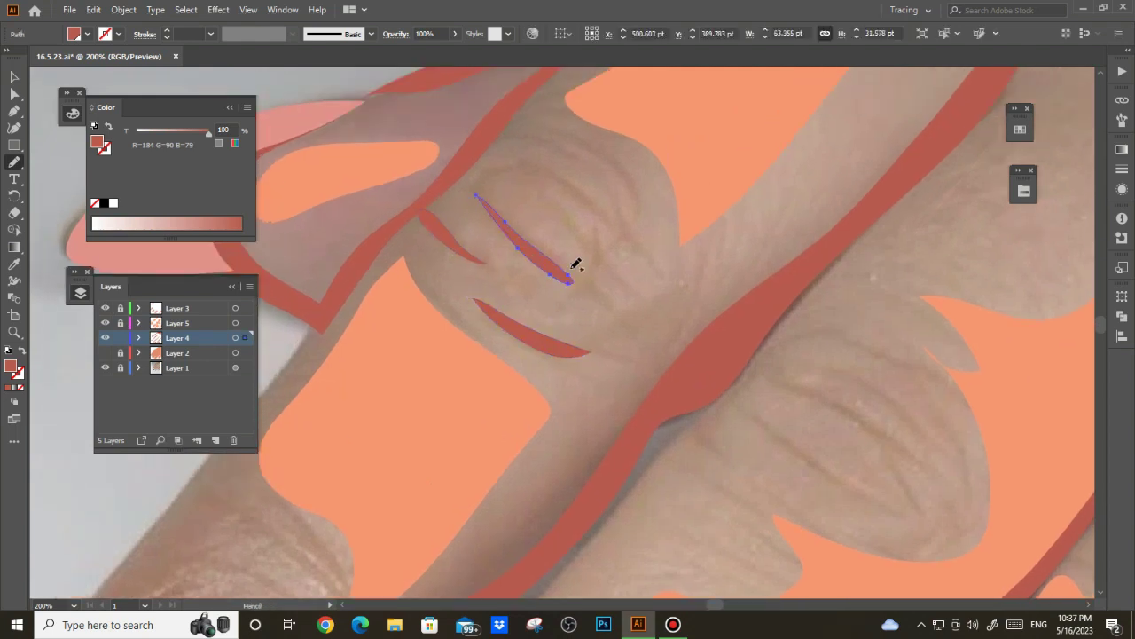
{"action": "left_click_drag", "start_coordinate": [559, 231], "coordinate": [526, 220]}
{"action": "left_click_drag", "start_coordinate": [471, 152], "coordinate": [554, 191]}
{"action": "left_click_drag", "start_coordinate": [707, 301], "coordinate": [614, 222]}
{"action": "left_click_drag", "start_coordinate": [634, 317], "coordinate": [667, 287]}
{"action": "left_click_drag", "start_coordinate": [790, 351], "coordinate": [776, 355]}
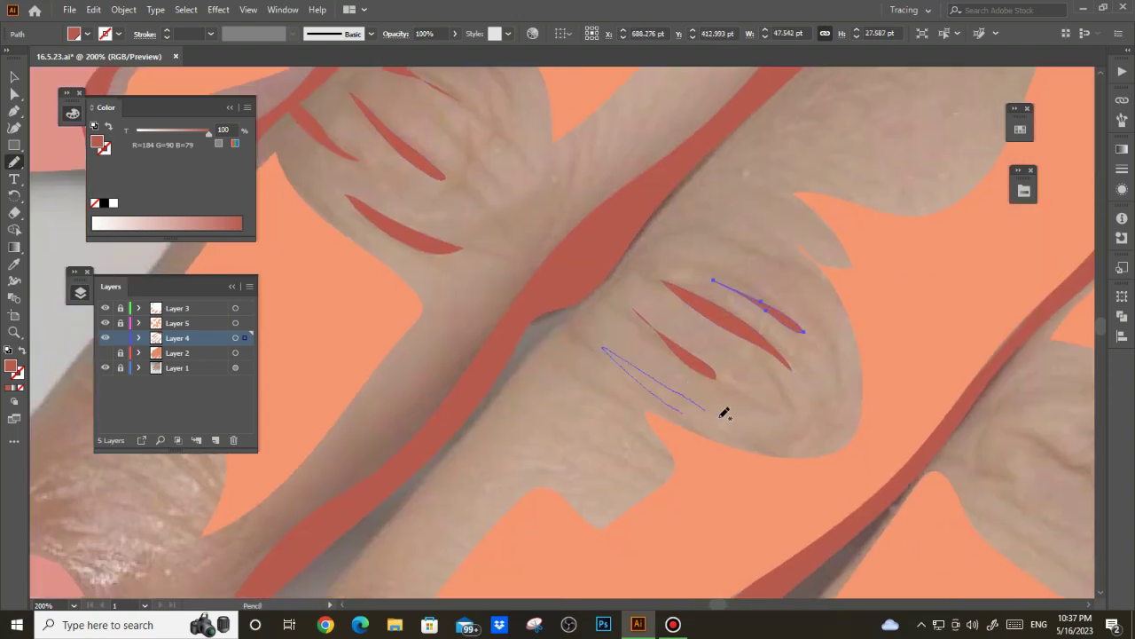
{"action": "left_click_drag", "start_coordinate": [722, 411], "coordinate": [517, 228]}
- Shape a thin dark red crease and add another near the cuticle
{"action": "key", "text": "ctrl+plus"}
{"action": "mouse_move", "coordinate": [459, 170]}
{"action": "left_mouse_down"}
{"action": "mouse_move", "coordinate": [625, 202]}
{"action": "mouse_move", "coordinate": [532, 241]}
{"action": "left_mouse_up"}
{"action": "key", "text": "ctrl+minus"}
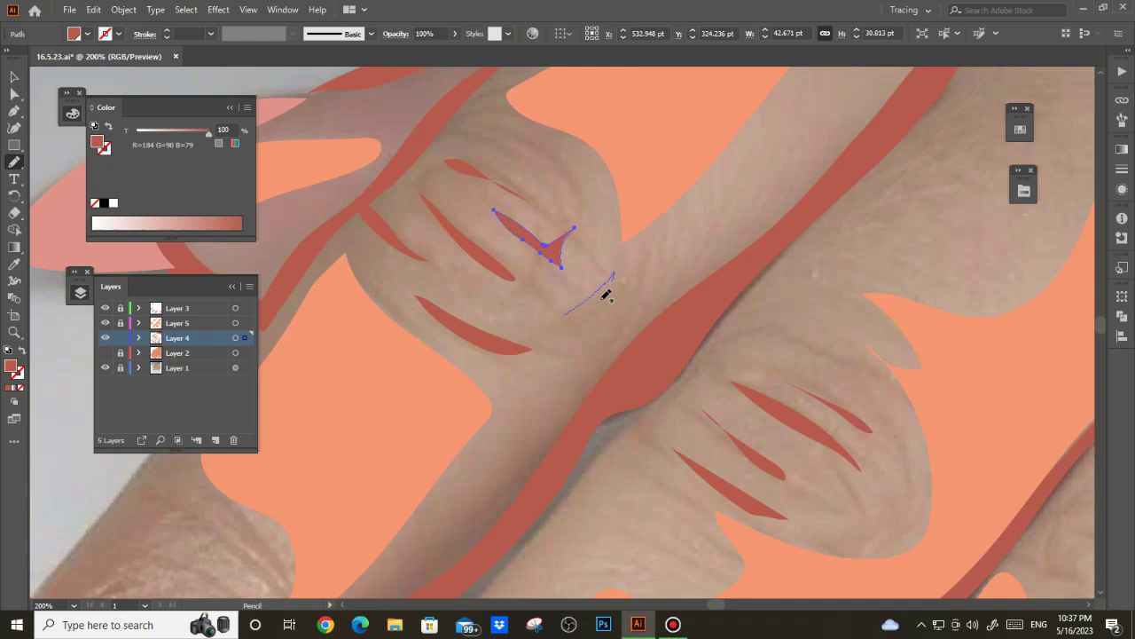
{"action": "key", "text": "ctrl+0"}
{"action": "key", "text": "ctrl+plus"}
{"action": "key", "text": "ctrl+plus"}
{"action": "key", "text": "ctrl+plus"}
{"action": "key", "text": "ctrl+plus"}
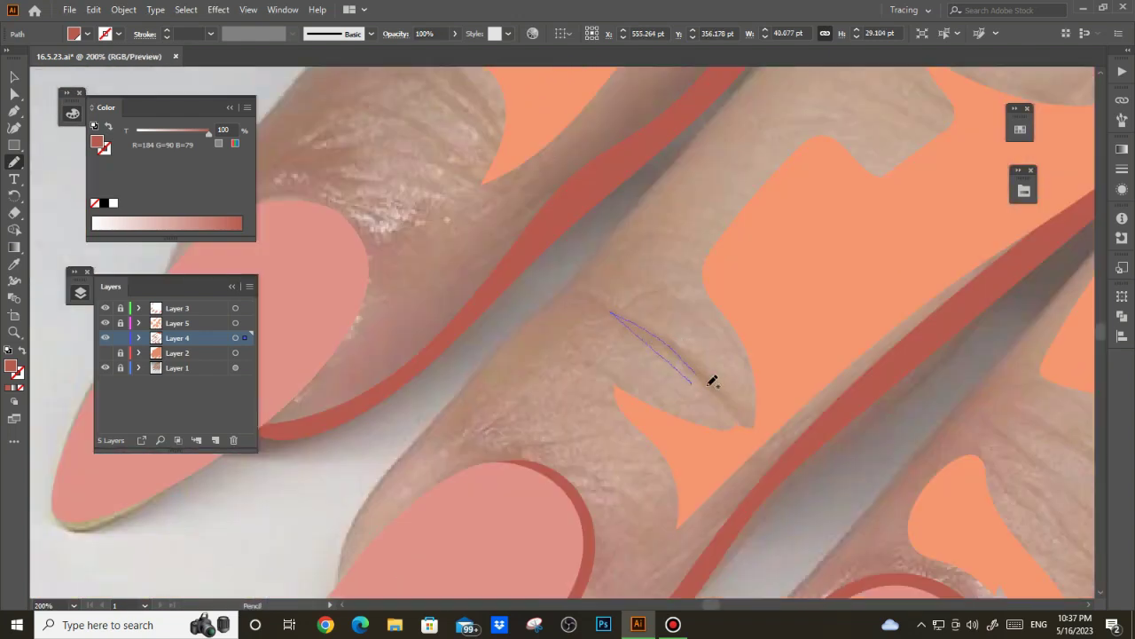
{"action": "mouse_move", "coordinate": [574, 234]}
{"action": "left_mouse_down"}
{"action": "mouse_move", "coordinate": [561, 248]}
{"action": "mouse_move", "coordinate": [600, 319]}
{"action": "left_mouse_up"}
- Draw the last dark red knuckle creases on the remaining fingers
{"action": "scroll", "coordinate": [561, 249], "scroll_direction": "down", "scroll_amount": 5}
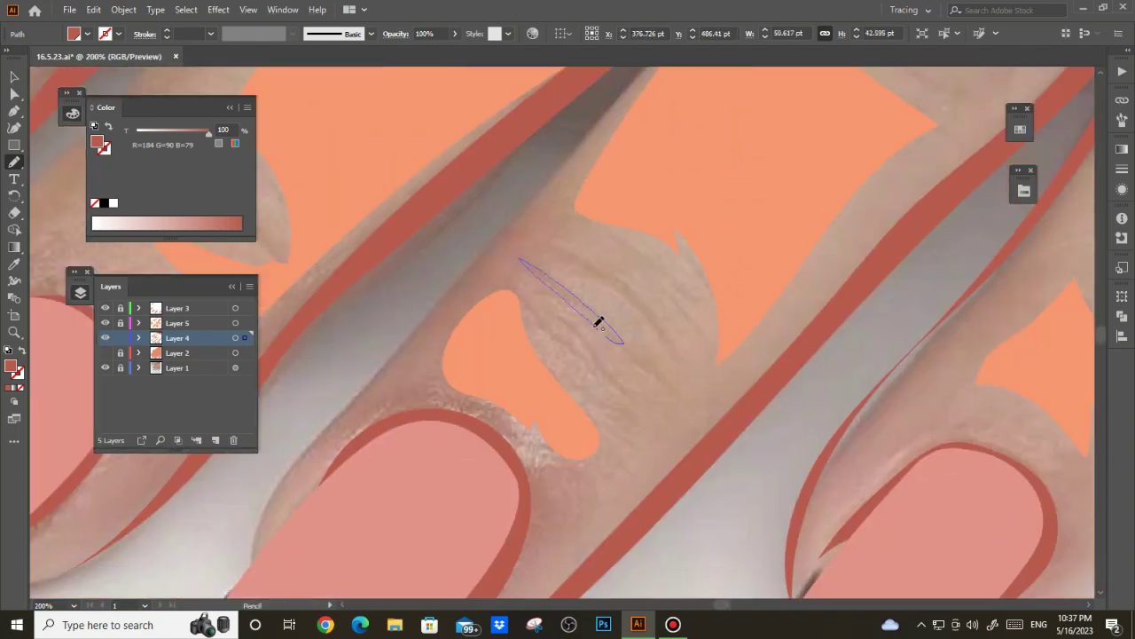
{"action": "scroll", "coordinate": [742, 241], "scroll_direction": "left", "scroll_amount": 3}
{"action": "left_click_drag", "start_coordinate": [564, 250], "coordinate": [660, 321]}
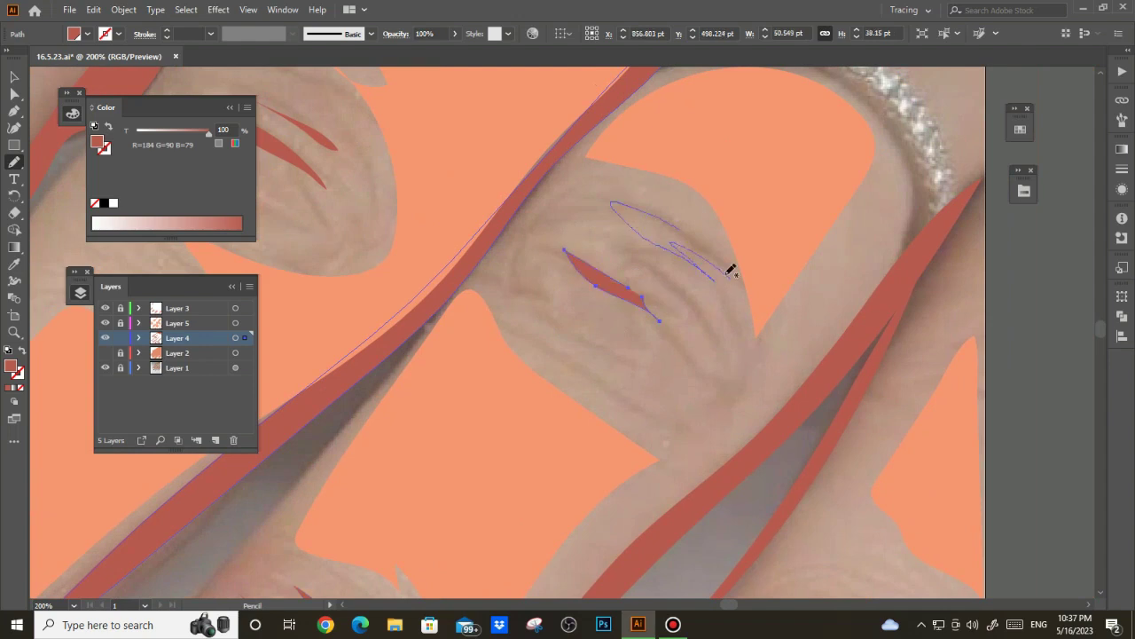
{"action": "left_click_drag", "start_coordinate": [732, 271], "coordinate": [520, 261]}
{"action": "scroll", "coordinate": [659, 306], "scroll_direction": "right", "scroll_amount": 2}
{"action": "scroll", "coordinate": [659, 306], "scroll_direction": "right", "scroll_amount": 2}
{"action": "mouse_move", "coordinate": [600, 266]}
{"action": "left_mouse_down"}
{"action": "mouse_move", "coordinate": [552, 226]}
{"action": "mouse_move", "coordinate": [651, 292]}
{"action": "left_mouse_up"}
{"action": "scroll", "coordinate": [654, 249], "scroll_direction": "down", "scroll_amount": 3}
- Hide the orange skin layer and unlock the highlight layer for drawing
{"action": "key", "text": "v"}
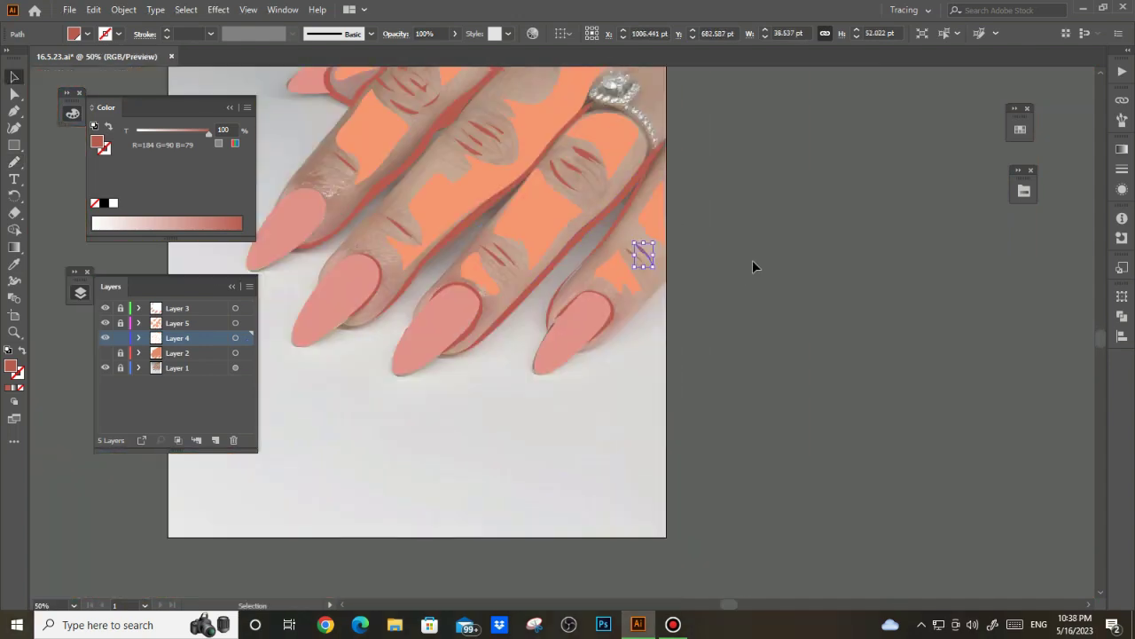
{"action": "left_click", "coordinate": [752, 260]}
{"action": "scroll", "coordinate": [752, 260], "scroll_direction": "down", "scroll_amount": 2}
{"action": "left_click", "coordinate": [106, 353]}
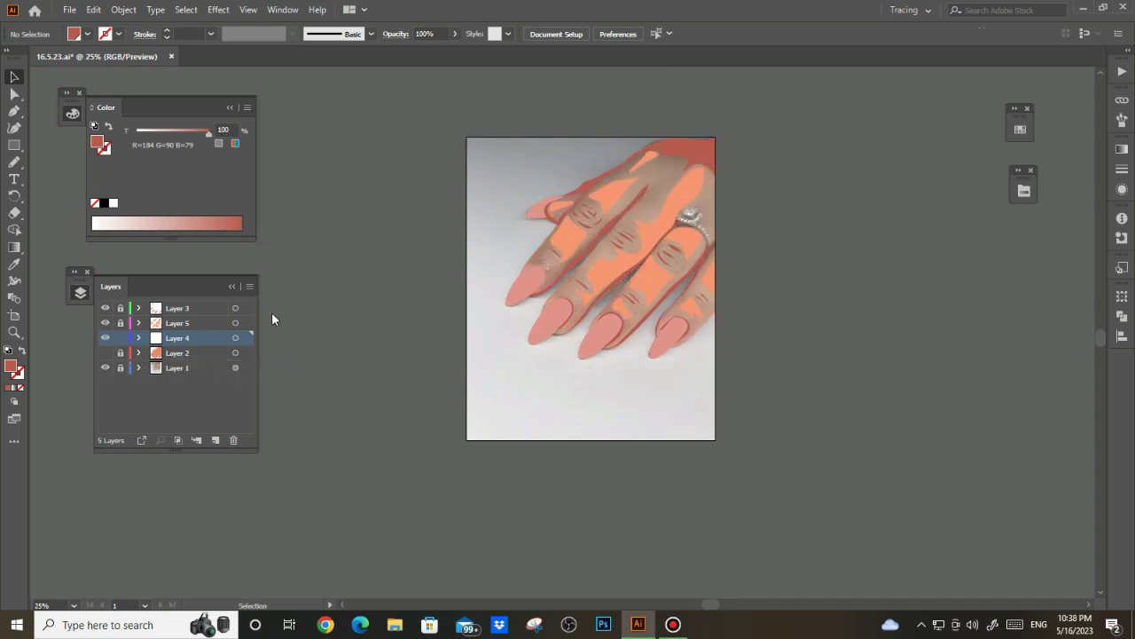
{"action": "scroll", "coordinate": [491, 244], "scroll_direction": "up", "scroll_amount": 1}
{"action": "left_click", "coordinate": [121, 323]}
{"action": "key", "text": "n"}
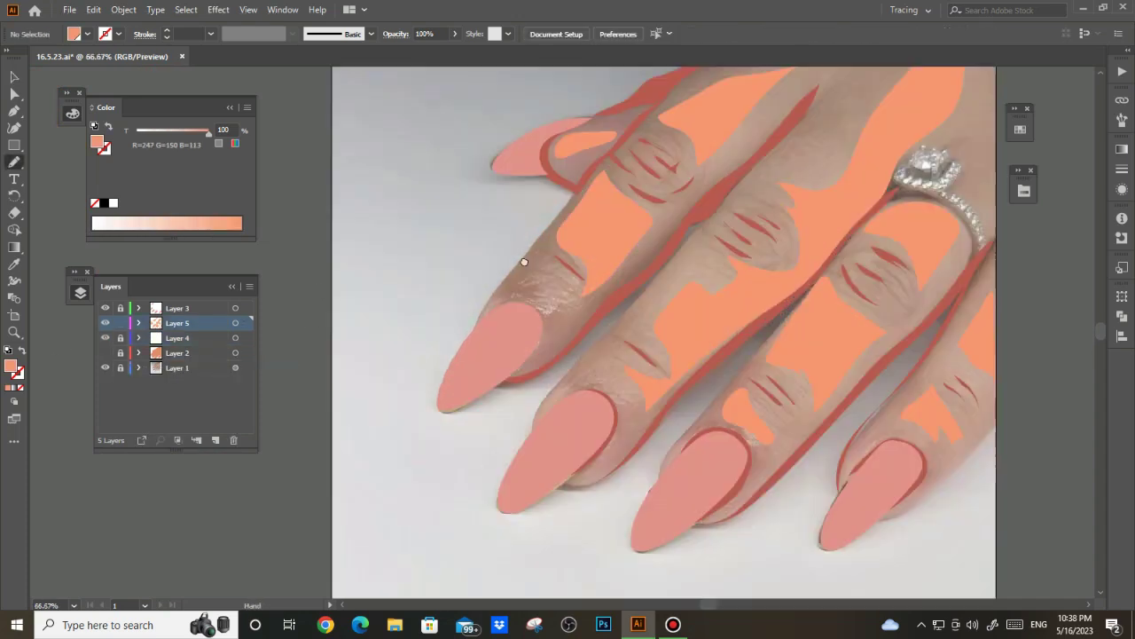
- Draw short light orange highlight strokes beside the knuckle creases
{"action": "scroll", "coordinate": [536, 235], "scroll_direction": "up", "scroll_amount": 5}
{"action": "scroll", "coordinate": [659, 178], "scroll_direction": "up", "scroll_amount": 1}
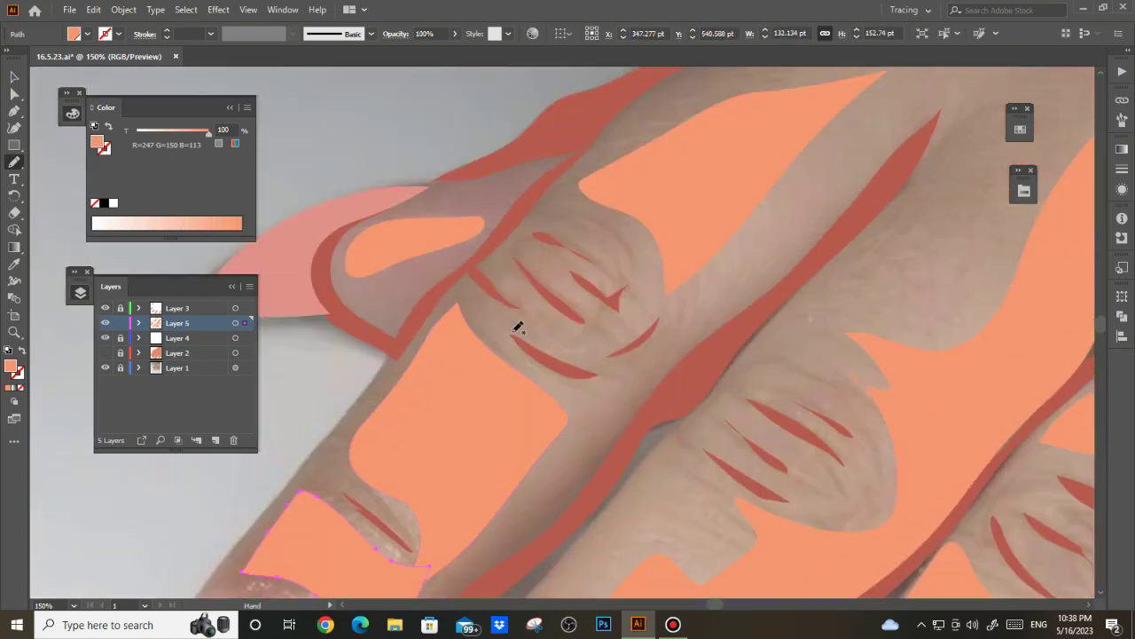
{"action": "left_click_drag", "start_coordinate": [441, 293], "coordinate": [525, 303]}
{"action": "left_click_drag", "start_coordinate": [596, 261], "coordinate": [554, 266]}
{"action": "left_click_drag", "start_coordinate": [674, 299], "coordinate": [701, 306]}
{"action": "scroll", "coordinate": [613, 253], "scroll_direction": "down", "scroll_amount": 3}
{"action": "scroll", "coordinate": [613, 253], "scroll_direction": "up", "scroll_amount": 5}
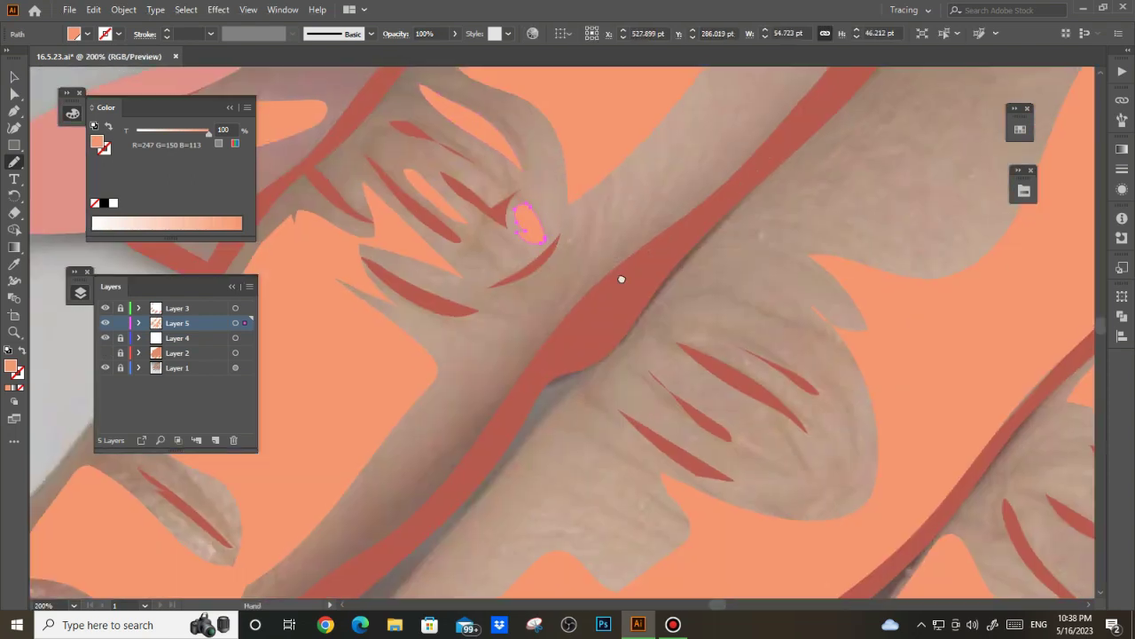
{"action": "scroll", "coordinate": [621, 278], "scroll_direction": "down", "scroll_amount": 2}
{"action": "scroll", "coordinate": [560, 269], "scroll_direction": "down", "scroll_amount": 2}
{"action": "scroll", "coordinate": [529, 283], "scroll_direction": "up", "scroll_amount": 1}
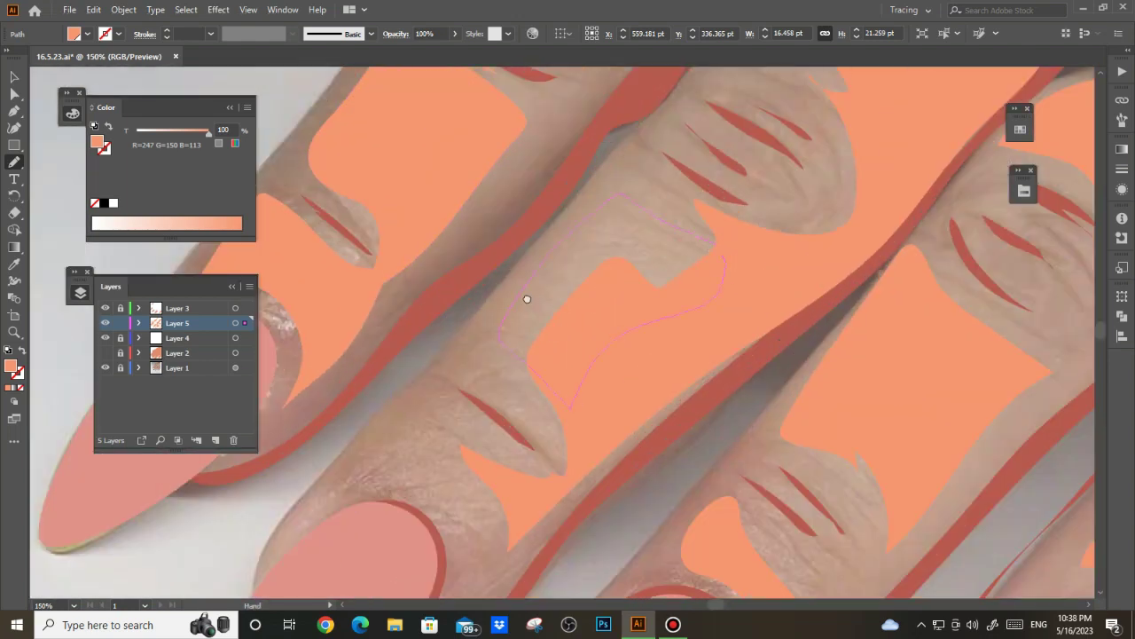
{"action": "scroll", "coordinate": [527, 299], "scroll_direction": "down", "scroll_amount": 1}
- Trace skin patches on the finger and above the middle knuckle
{"action": "left_click_drag", "start_coordinate": [571, 391], "coordinate": [510, 373]}
{"action": "scroll", "coordinate": [583, 254], "scroll_direction": "down", "scroll_amount": 1}
{"action": "scroll", "coordinate": [671, 185], "scroll_direction": "up", "scroll_amount": 2}
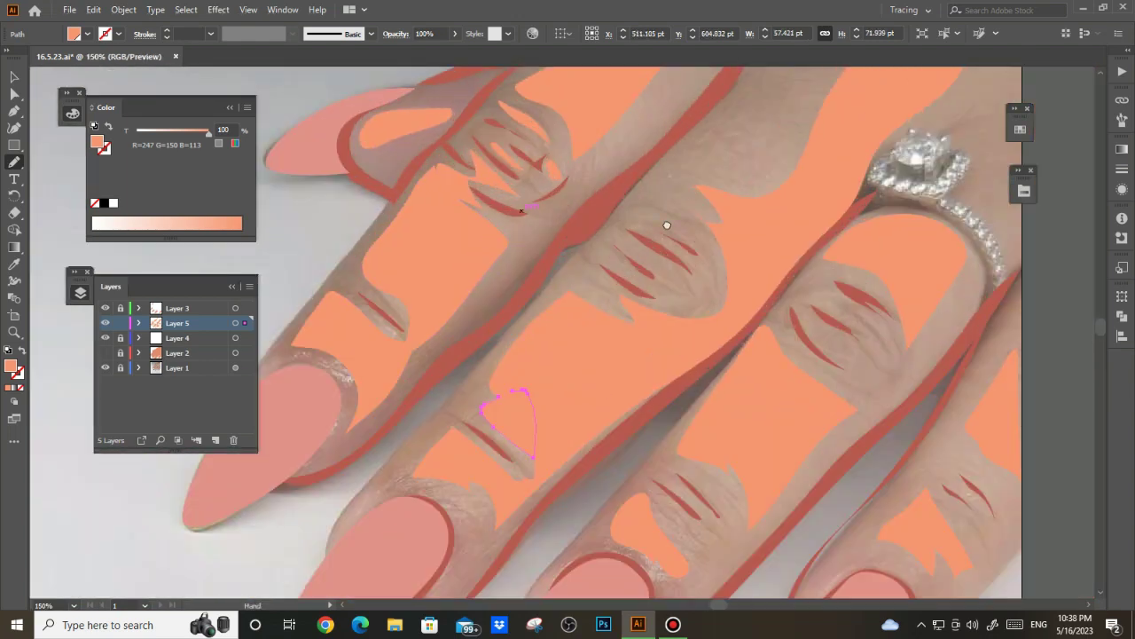
{"action": "scroll", "coordinate": [667, 225], "scroll_direction": "down", "scroll_amount": 1}
{"action": "scroll", "coordinate": [644, 292], "scroll_direction": "up", "scroll_amount": 2}
{"action": "left_click_drag", "start_coordinate": [616, 329], "coordinate": [548, 393]}
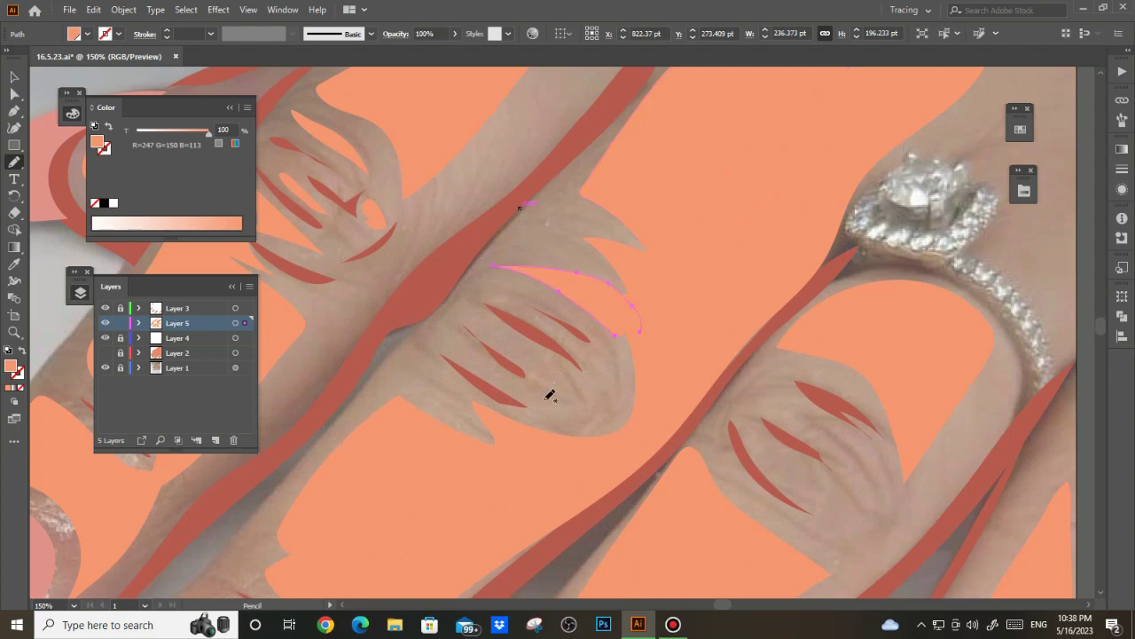
{"action": "left_click_drag", "start_coordinate": [654, 318], "coordinate": [479, 188]}
- Trace another skin patch between the knuckle wrinkles
{"action": "scroll", "coordinate": [520, 216], "scroll_direction": "down", "scroll_amount": 2}
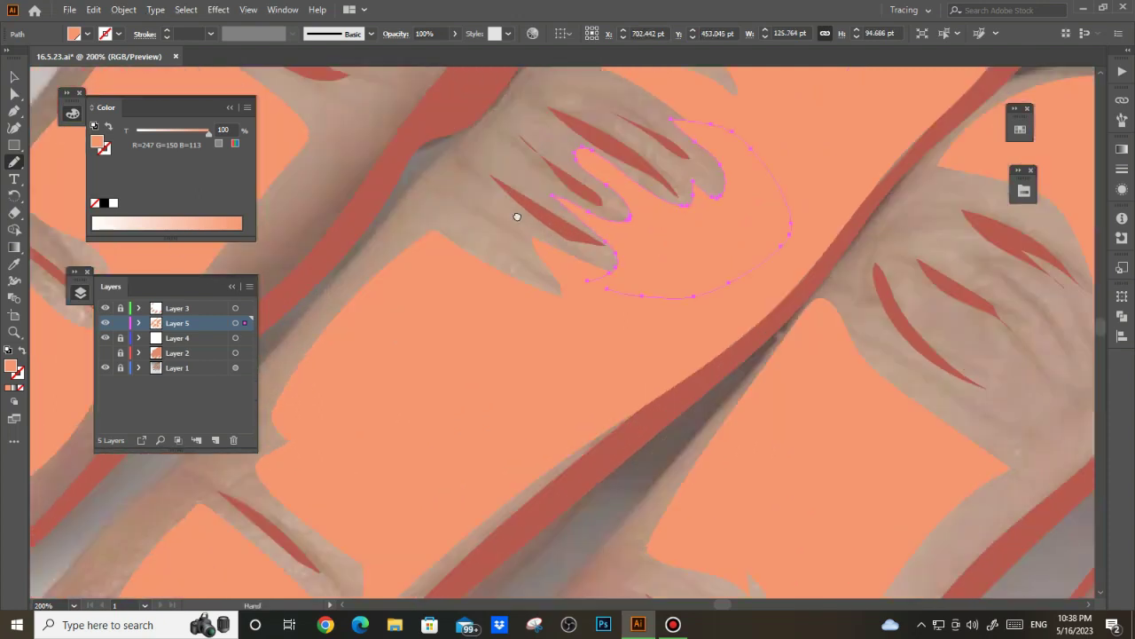
{"action": "scroll", "coordinate": [512, 373], "scroll_direction": "down", "scroll_amount": 1}
{"action": "scroll", "coordinate": [490, 416], "scroll_direction": "up", "scroll_amount": 2}
{"action": "left_click_drag", "start_coordinate": [487, 418], "coordinate": [556, 337]}
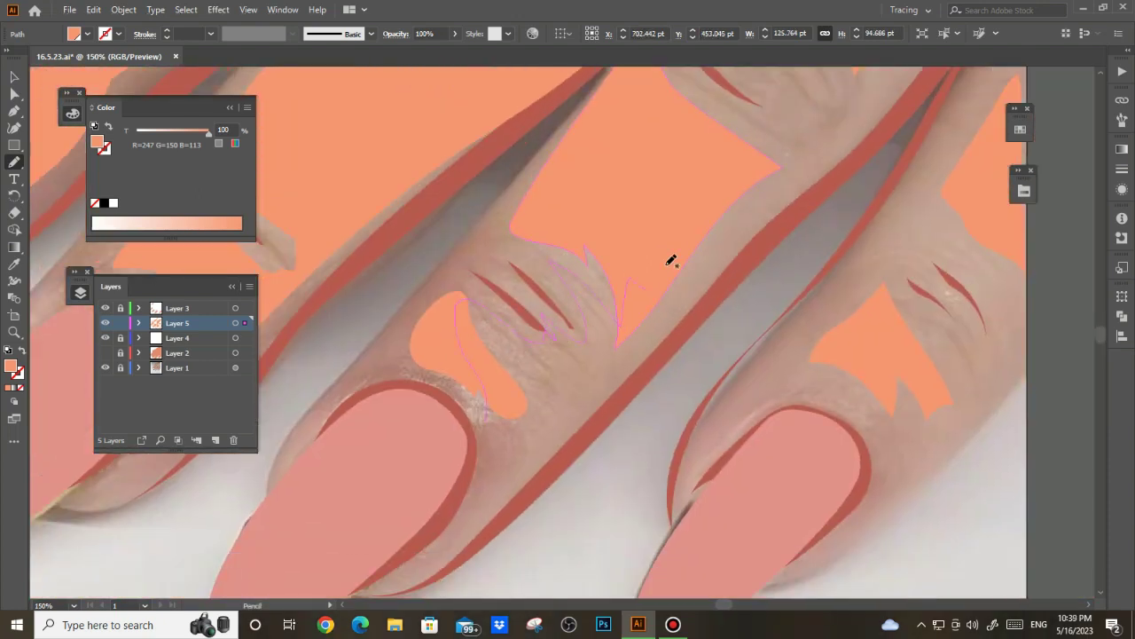
{"action": "scroll", "coordinate": [503, 437], "scroll_direction": "down", "scroll_amount": 3}
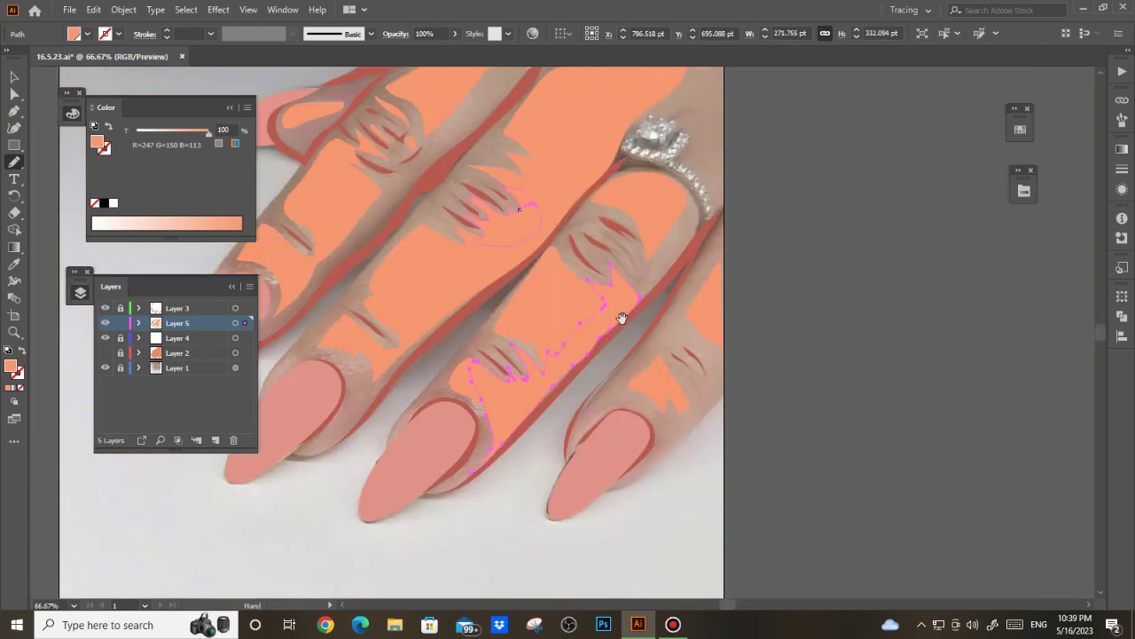
{"action": "scroll", "coordinate": [581, 315], "scroll_direction": "up", "scroll_amount": 3}
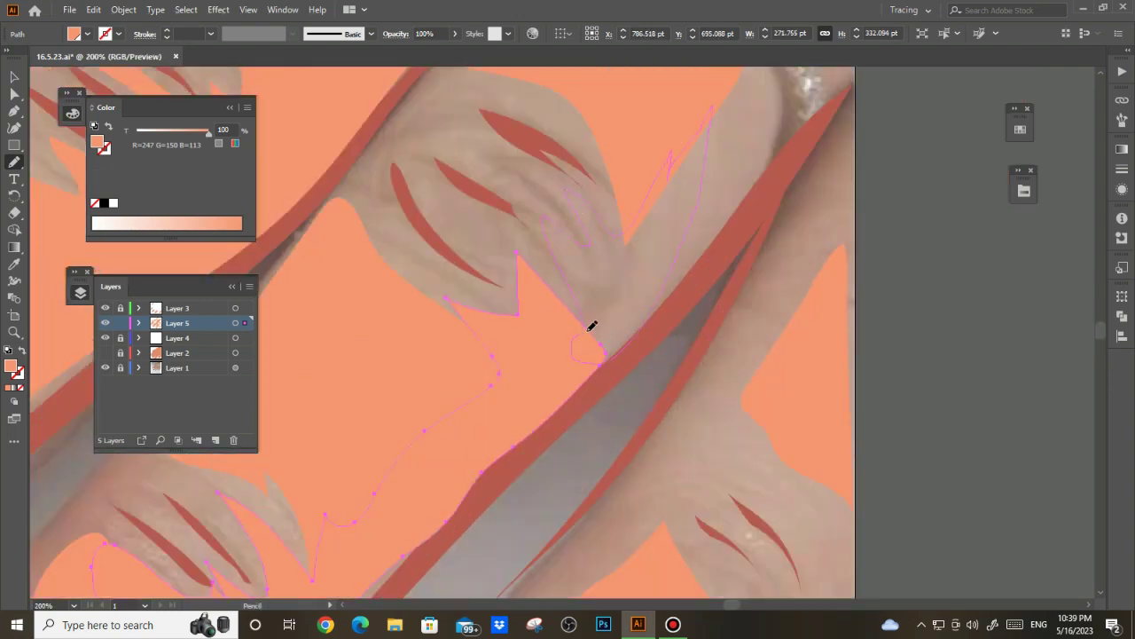
{"action": "scroll", "coordinate": [591, 327], "scroll_direction": "down", "scroll_amount": 3}
{"action": "scroll", "coordinate": [587, 304], "scroll_direction": "up", "scroll_amount": 2}
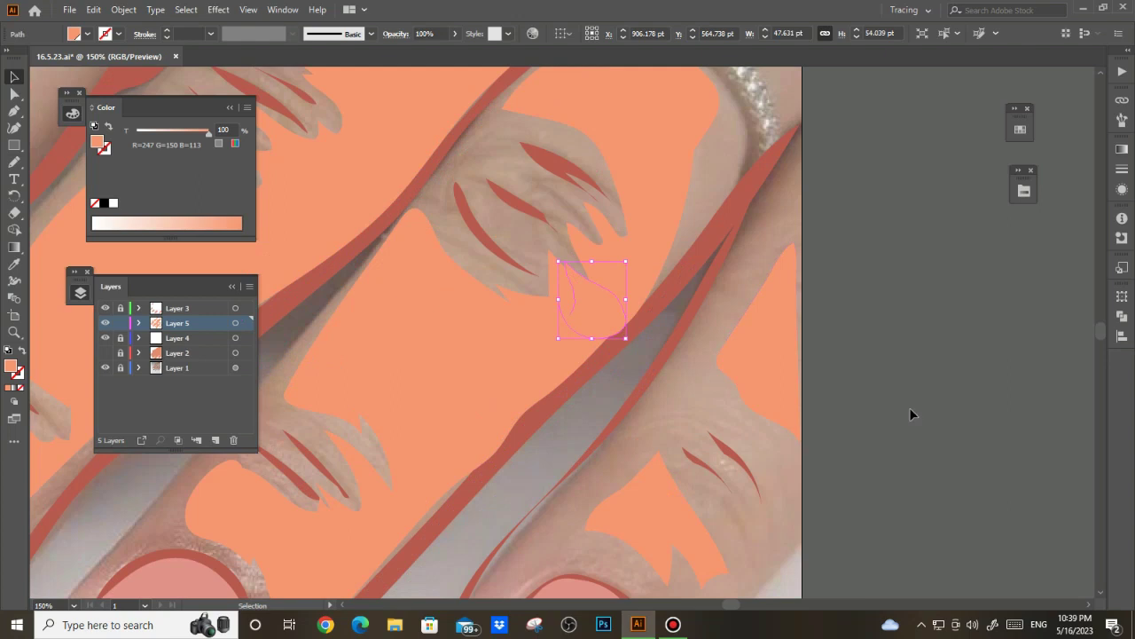
{"action": "scroll", "coordinate": [618, 310], "scroll_direction": "up", "scroll_amount": 2}
{"action": "scroll", "coordinate": [657, 349], "scroll_direction": "down", "scroll_amount": 2}
- Draw a skin shape around the remaining knuckle wrinkles
{"action": "key", "text": "n"}
{"action": "scroll", "coordinate": [697, 382], "scroll_direction": "down", "scroll_amount": 2}
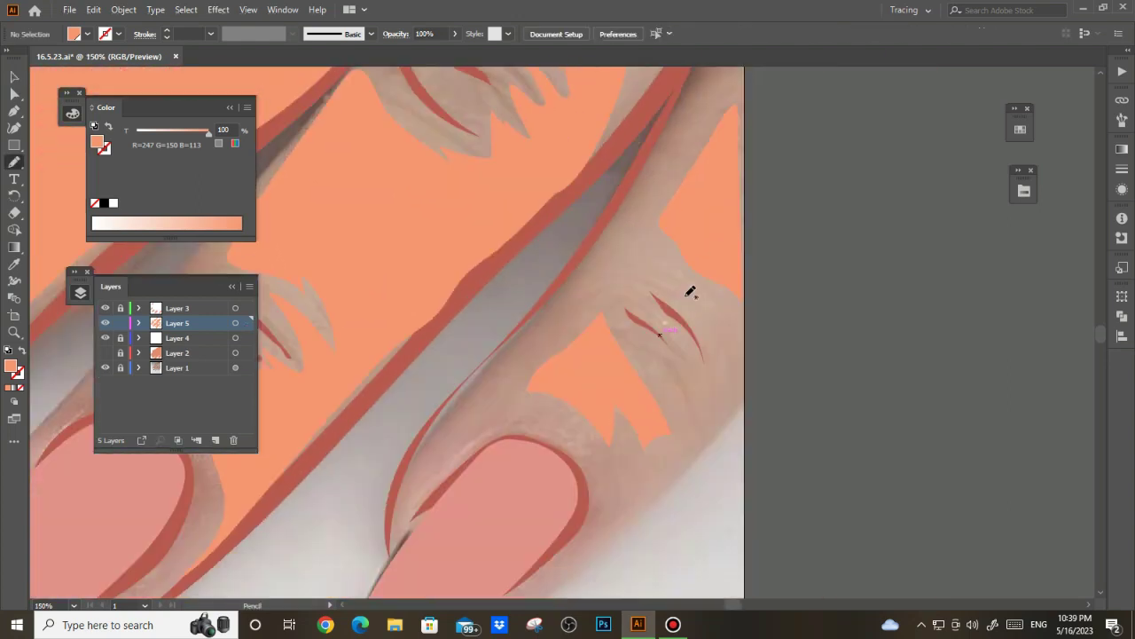
{"action": "scroll", "coordinate": [689, 292], "scroll_direction": "down", "scroll_amount": 1}
{"action": "scroll", "coordinate": [651, 322], "scroll_direction": "up", "scroll_amount": 3}
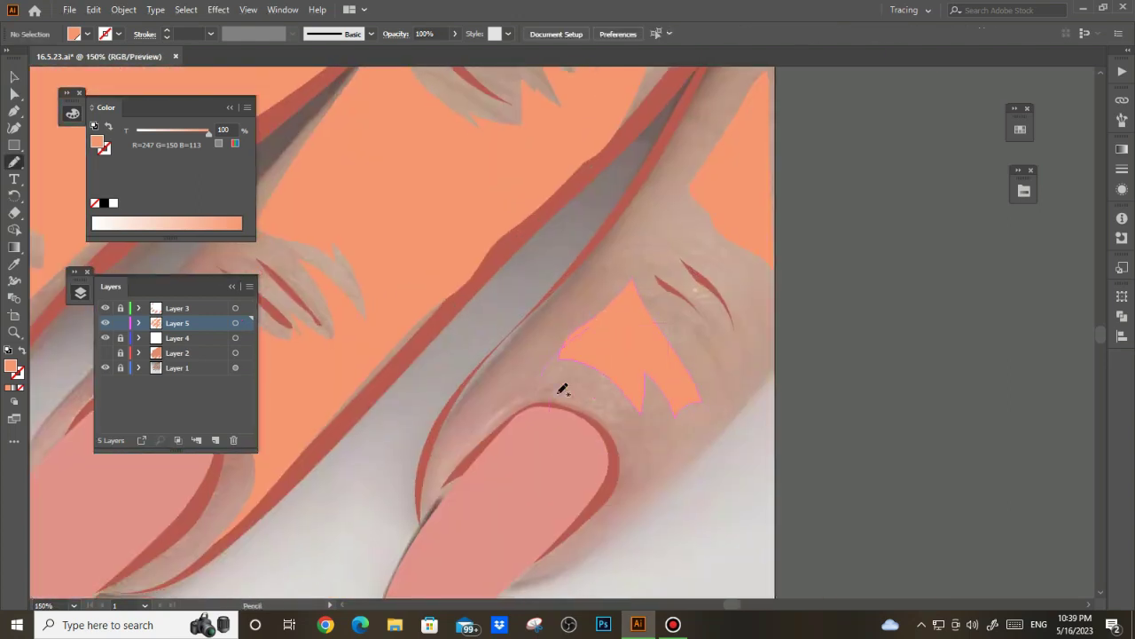
{"action": "scroll", "coordinate": [711, 240], "scroll_direction": "up", "scroll_amount": 1}
{"action": "left_click_drag", "start_coordinate": [735, 253], "coordinate": [646, 217]}
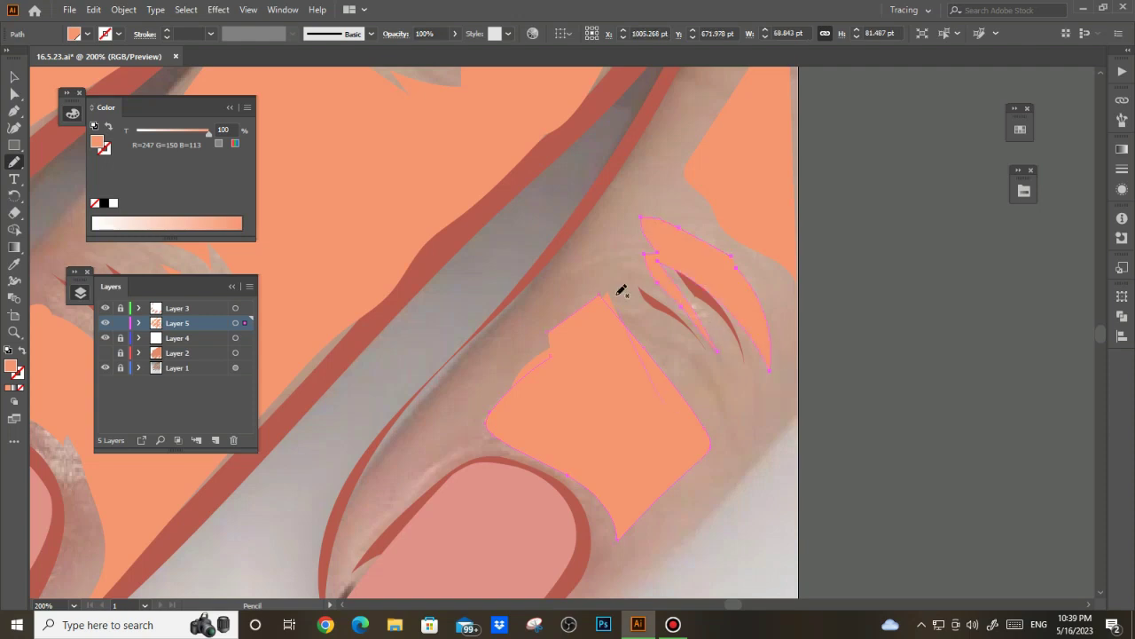
{"action": "scroll", "coordinate": [728, 394], "scroll_direction": "down", "scroll_amount": 4}
{"action": "scroll", "coordinate": [743, 149], "scroll_direction": "up", "scroll_amount": 1}
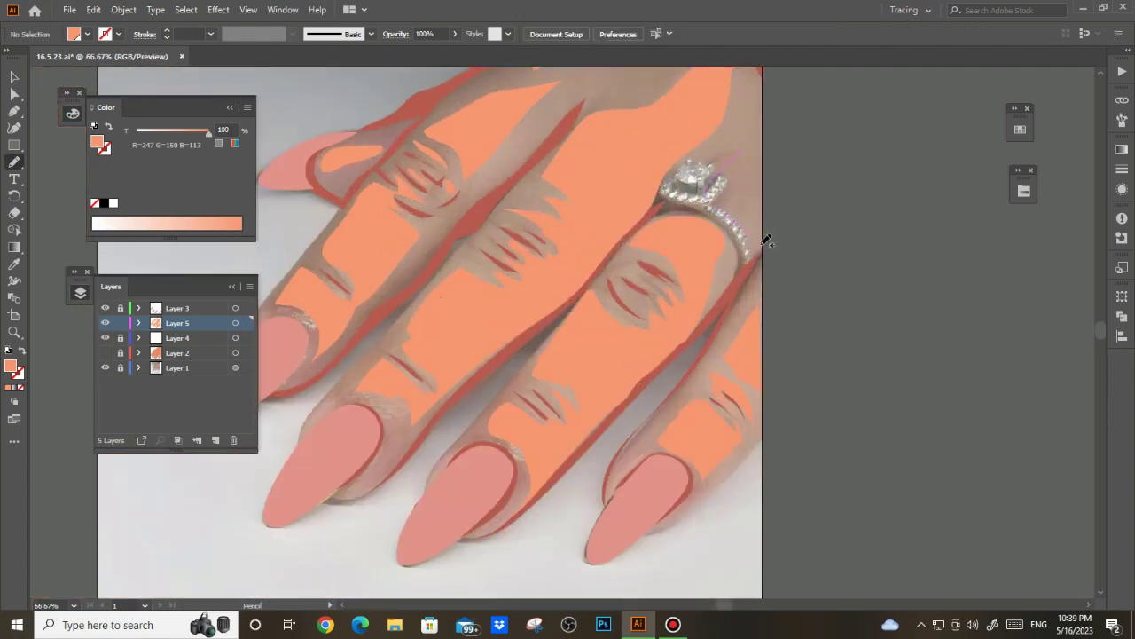
- Make the orange skin Layer 2 visible again
{"action": "key", "text": "v"}
{"action": "scroll", "coordinate": [551, 150], "scroll_direction": "down", "scroll_amount": 2}
{"action": "scroll", "coordinate": [551, 151], "scroll_direction": "up", "scroll_amount": 1}
{"action": "left_click", "coordinate": [104, 352]}
- Add Layer 6 above Layer 4 and mix a lighter, slightly redder peach fill in HSB
{"action": "scroll", "coordinate": [390, 369], "scroll_direction": "down", "scroll_amount": 1}
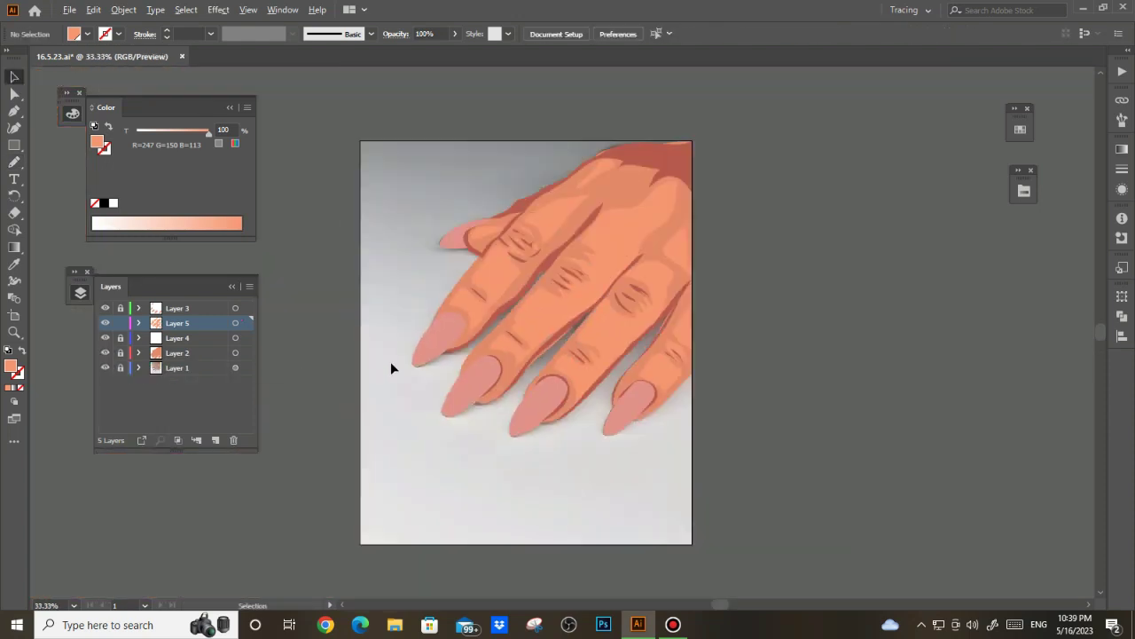
{"action": "left_click", "coordinate": [178, 338]}
{"action": "left_click", "coordinate": [196, 440]}
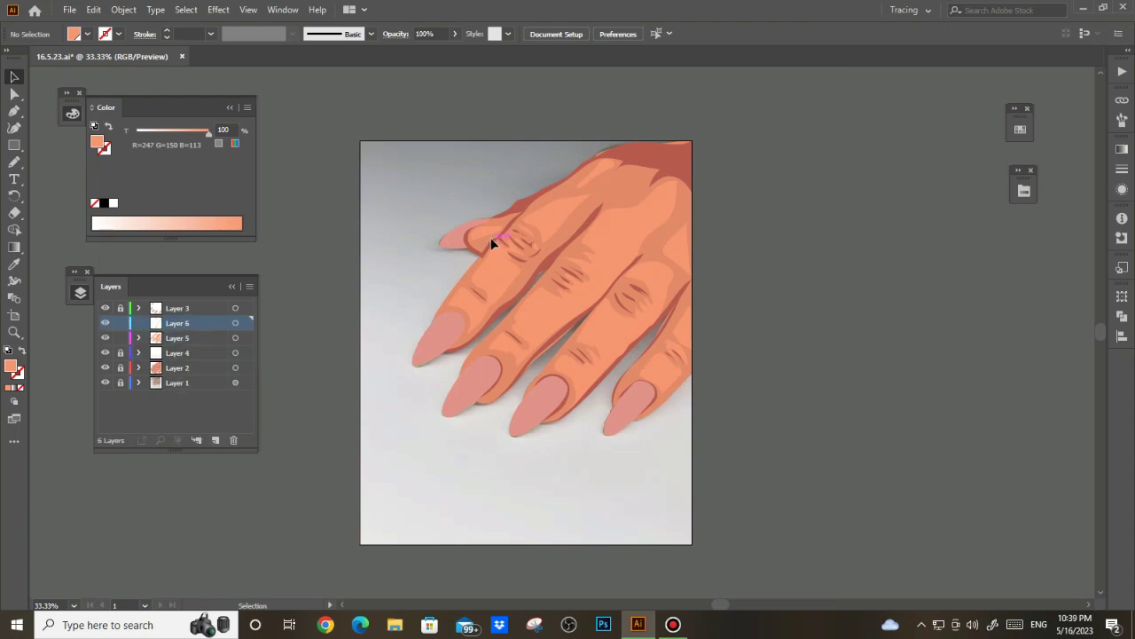
{"action": "key", "text": "i"}
{"action": "left_click", "coordinate": [248, 106]}
{"action": "left_click", "coordinate": [284, 169]}
{"action": "left_click_drag", "start_coordinate": [208, 178], "coordinate": [217, 178]}
{"action": "left_click", "coordinate": [170, 157]}
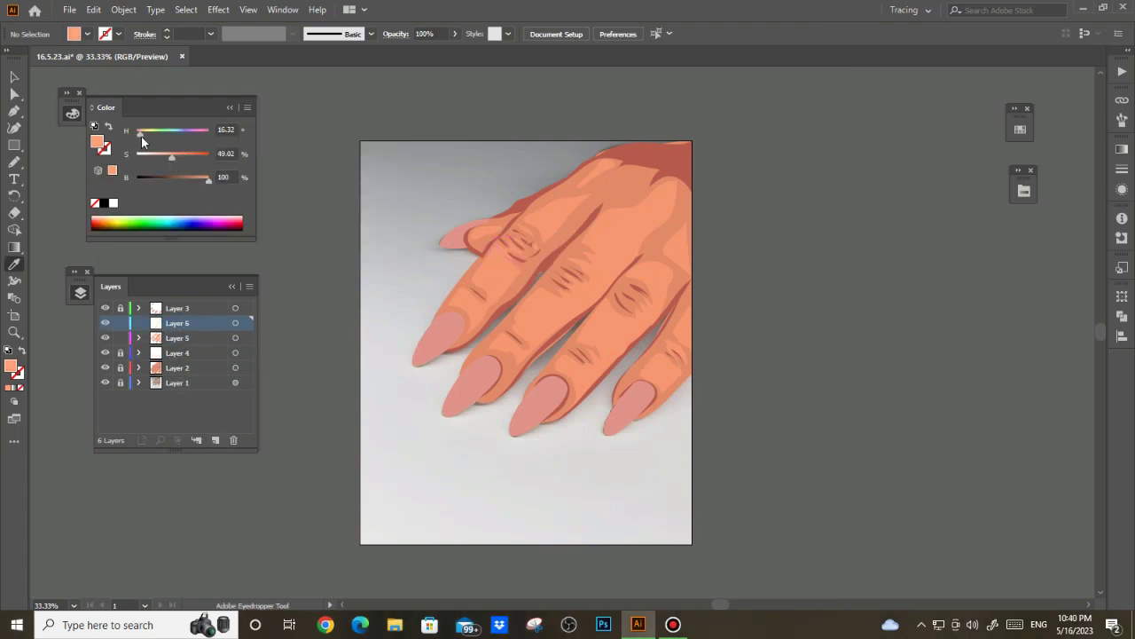
{"action": "left_click_drag", "start_coordinate": [142, 135], "coordinate": [140, 133]}
{"action": "left_click", "coordinate": [165, 155]}
- Pencil-draw the first two peach highlight shapes on the finger
{"action": "key", "text": "n"}
{"action": "scroll", "coordinate": [464, 296], "scroll_direction": "up", "scroll_amount": 5}
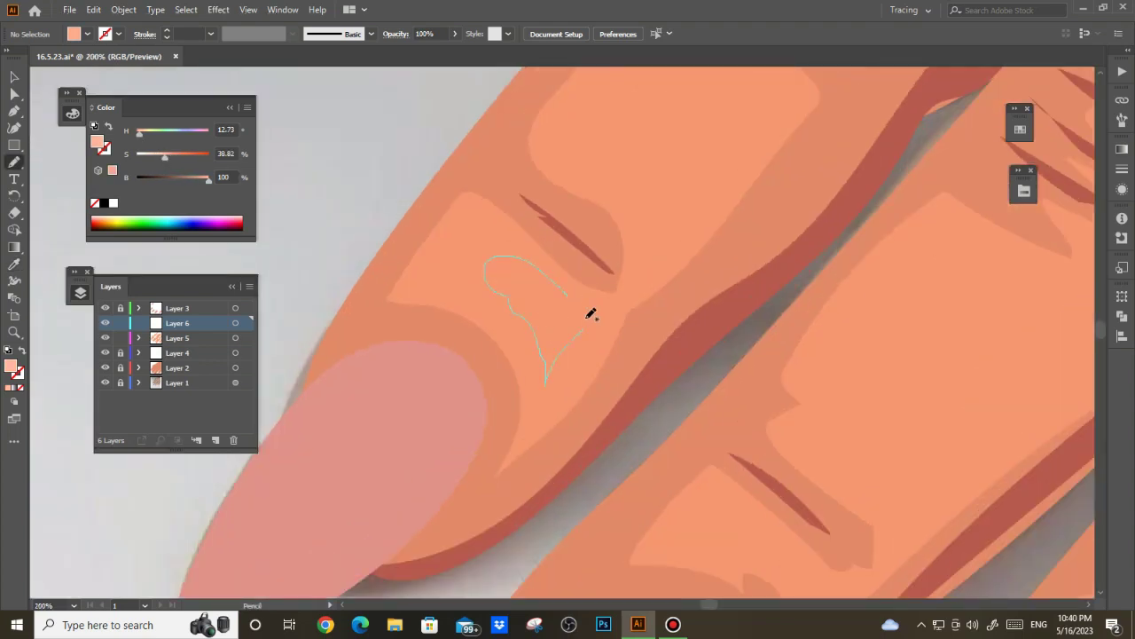
{"action": "left_click_drag", "start_coordinate": [592, 314], "coordinate": [568, 295]}
{"action": "scroll", "coordinate": [596, 241], "scroll_direction": "up", "scroll_amount": 3}
{"action": "scroll", "coordinate": [596, 241], "scroll_direction": "right", "scroll_amount": 3}
{"action": "left_click_drag", "start_coordinate": [614, 234], "coordinate": [615, 233]}
- Recolour the highlight shapes with a sampled colour and lower its saturation to lighten them
{"action": "key", "text": "v"}
{"action": "key", "text": "i"}
{"action": "left_click", "coordinate": [431, 275]}
{"action": "left_click", "coordinate": [248, 108]}
{"action": "left_click", "coordinate": [286, 163]}
{"action": "left_click_drag", "start_coordinate": [176, 156], "coordinate": [169, 156]}
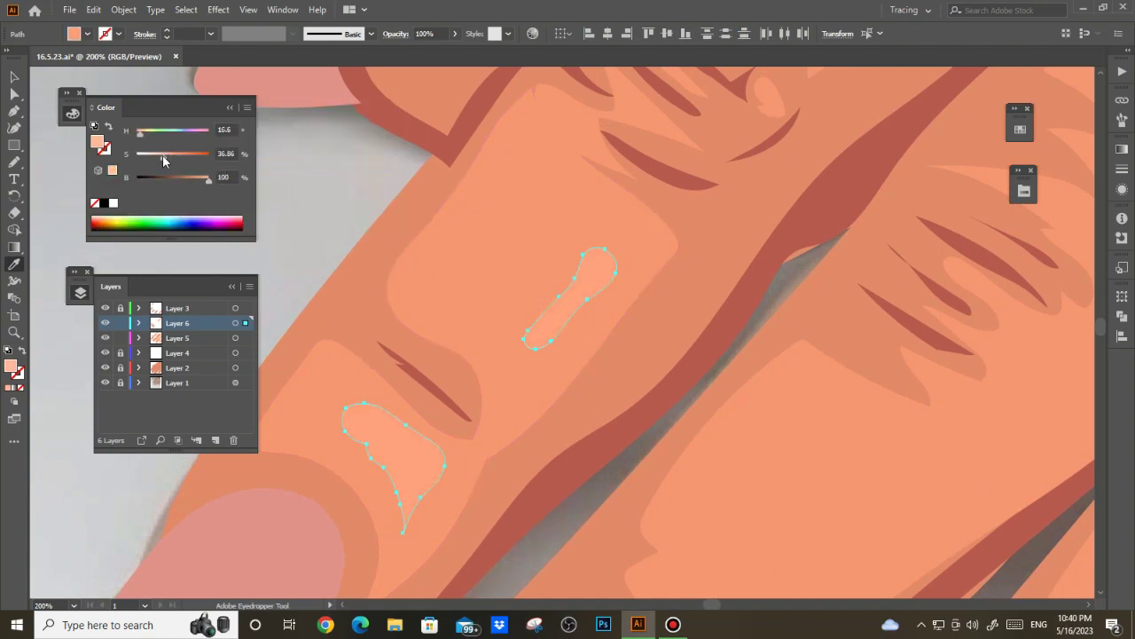
{"action": "key", "text": "v"}
- Draw highlights on the upper finger and beside the fingernail
{"action": "scroll", "coordinate": [609, 233], "scroll_direction": "down", "scroll_amount": 5}
{"action": "key", "text": "n"}
{"action": "scroll", "coordinate": [571, 172], "scroll_direction": "up", "scroll_amount": 5}
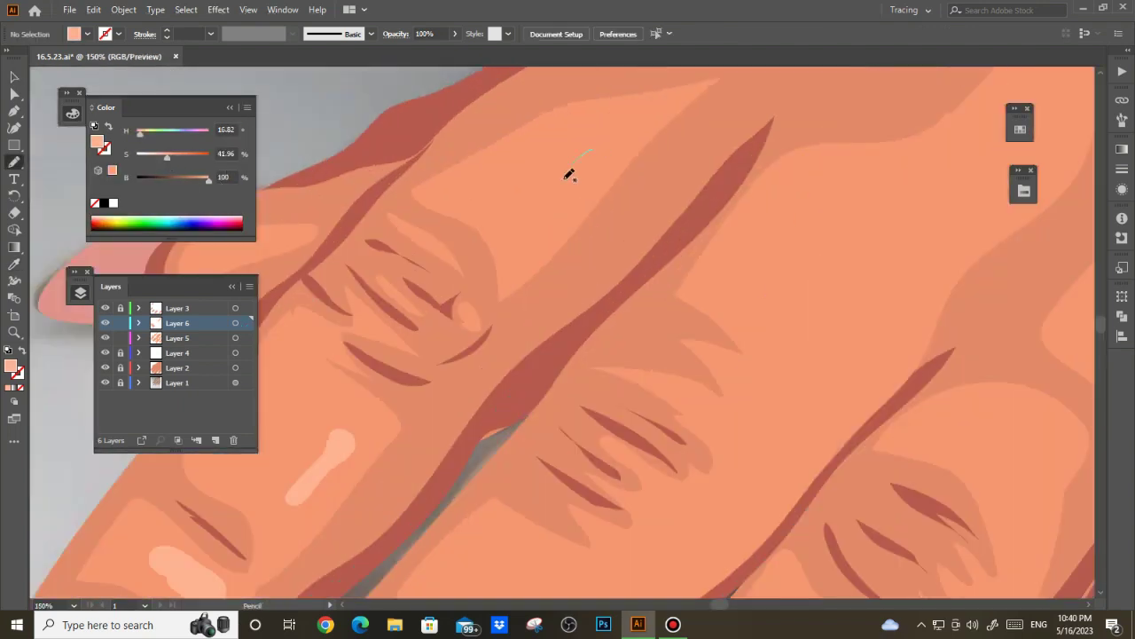
{"action": "left_click_drag", "start_coordinate": [612, 149], "coordinate": [532, 226]}
{"action": "scroll", "coordinate": [450, 203], "scroll_direction": "down", "scroll_amount": 1}
{"action": "scroll", "coordinate": [506, 241], "scroll_direction": "down", "scroll_amount": 5}
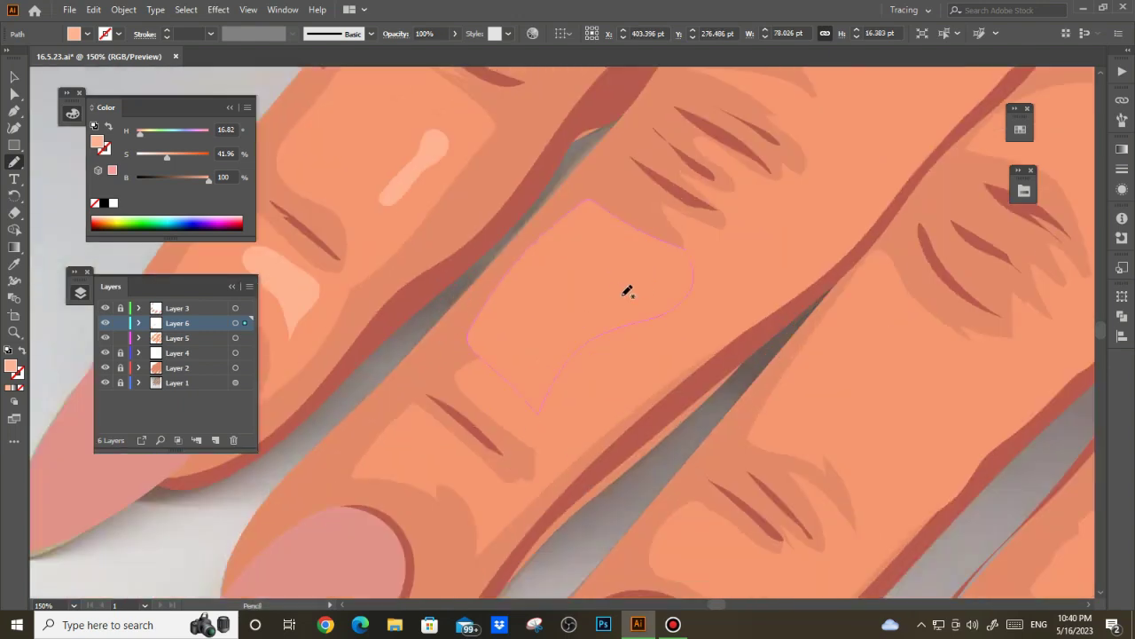
{"action": "scroll", "coordinate": [681, 297], "scroll_direction": "down", "scroll_amount": 5}
{"action": "scroll", "coordinate": [511, 385], "scroll_direction": "down", "scroll_amount": 3}
{"action": "left_click_drag", "start_coordinate": [512, 405], "coordinate": [517, 421]}
{"action": "scroll", "coordinate": [517, 420], "scroll_direction": "down", "scroll_amount": 3}
{"action": "scroll", "coordinate": [583, 272], "scroll_direction": "down", "scroll_amount": 5}
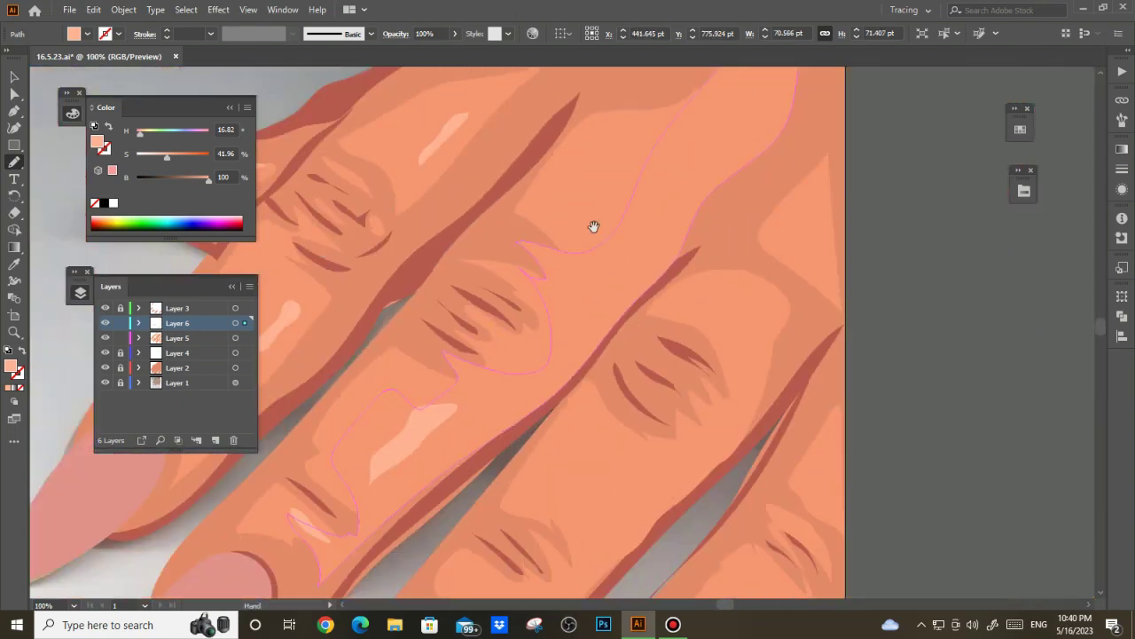
- Add a highlight near the knuckle and a long wavy highlight along the finger
{"action": "left_click_drag", "start_coordinate": [661, 161], "coordinate": [599, 242]}
{"action": "scroll", "coordinate": [558, 266], "scroll_direction": "up", "scroll_amount": 2}
{"action": "scroll", "coordinate": [458, 362], "scroll_direction": "down", "scroll_amount": 3}
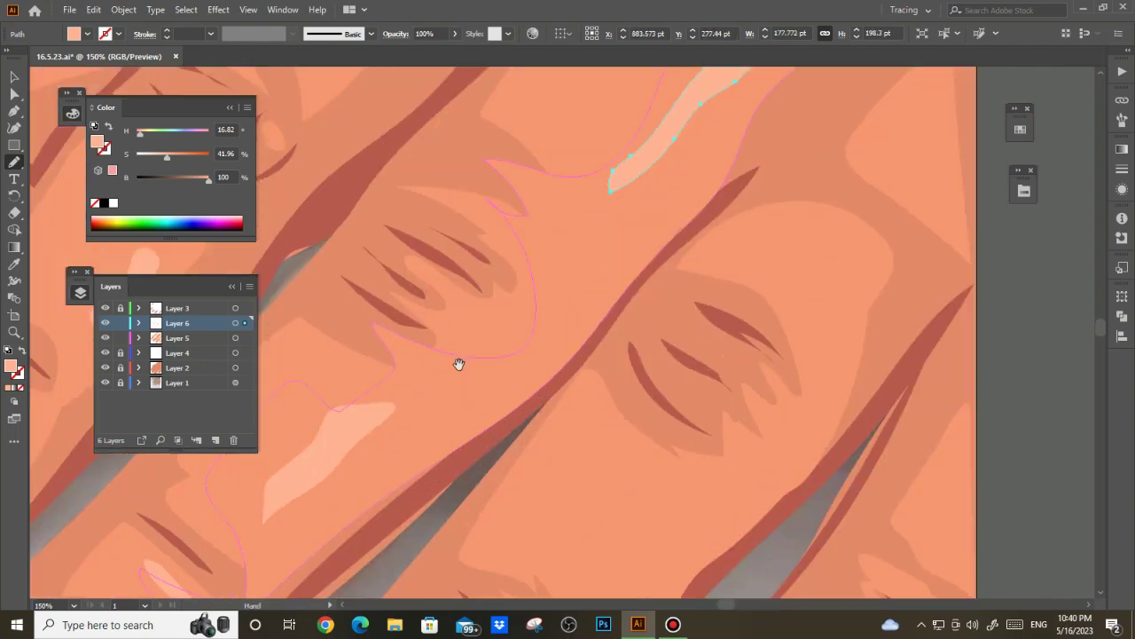
{"action": "scroll", "coordinate": [474, 335], "scroll_direction": "down", "scroll_amount": 2}
{"action": "left_click_drag", "start_coordinate": [467, 330], "coordinate": [552, 221]}
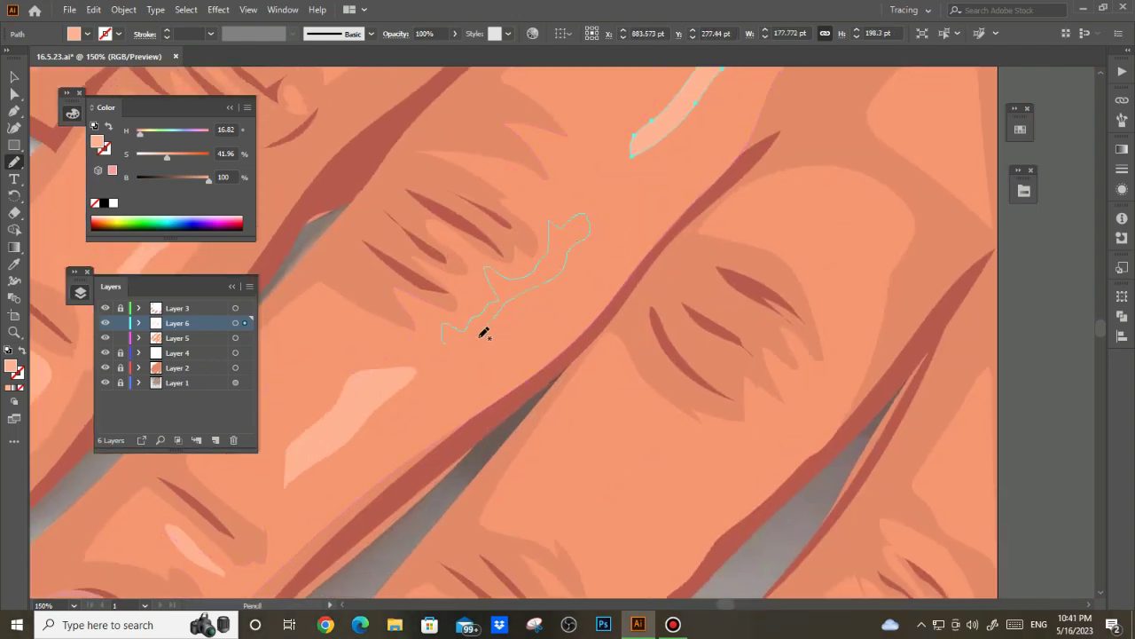
{"action": "left_click_drag", "start_coordinate": [483, 333], "coordinate": [443, 346]}
- Add further light highlight shapes across the lower knuckles and review the hand
{"action": "scroll", "coordinate": [623, 350], "scroll_direction": "down", "scroll_amount": 2}
{"action": "scroll", "coordinate": [624, 350], "scroll_direction": "down", "scroll_amount": 1}
{"action": "left_click_drag", "start_coordinate": [688, 294], "coordinate": [637, 340]}
{"action": "scroll", "coordinate": [527, 432], "scroll_direction": "down", "scroll_amount": 2}
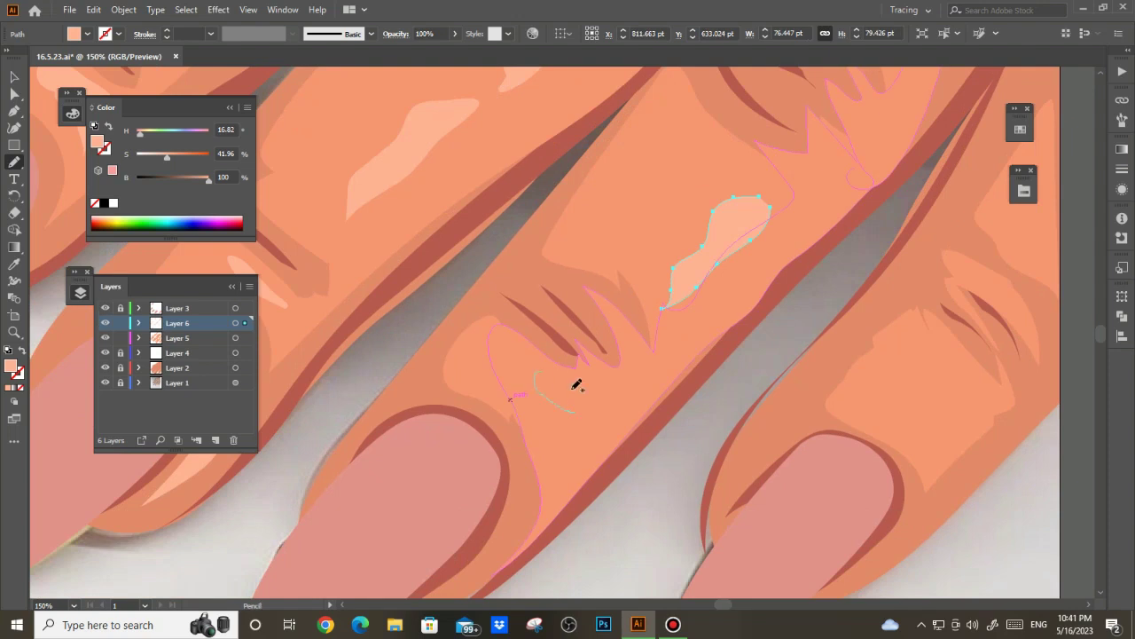
{"action": "scroll", "coordinate": [570, 456], "scroll_direction": "up", "scroll_amount": 2}
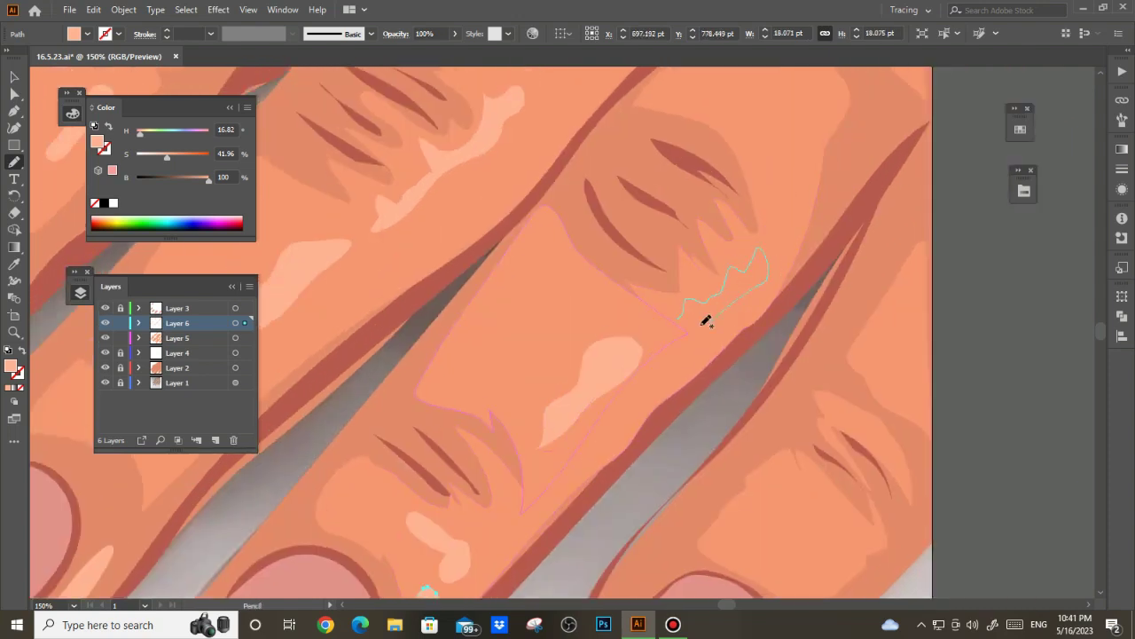
{"action": "left_click_drag", "start_coordinate": [707, 321], "coordinate": [684, 323]}
{"action": "scroll", "coordinate": [760, 236], "scroll_direction": "up", "scroll_amount": 3}
{"action": "scroll", "coordinate": [743, 272], "scroll_direction": "down", "scroll_amount": 2}
{"action": "scroll", "coordinate": [679, 310], "scroll_direction": "up", "scroll_amount": 1}
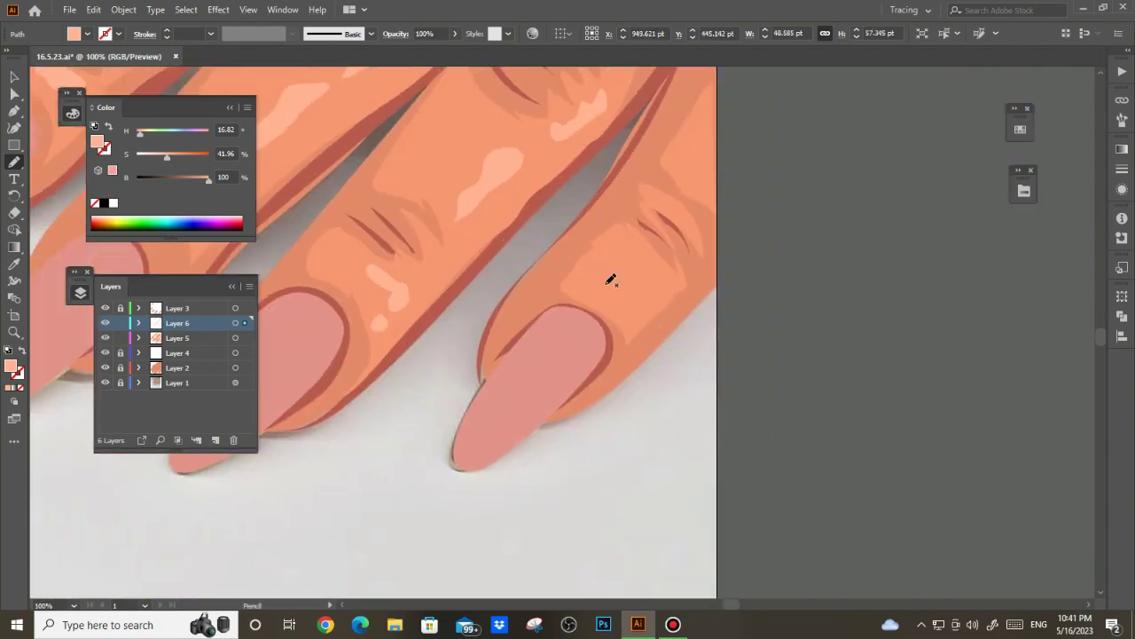
{"action": "scroll", "coordinate": [612, 278], "scroll_direction": "up", "scroll_amount": 1}
{"action": "scroll", "coordinate": [656, 311], "scroll_direction": "down", "scroll_amount": 1}
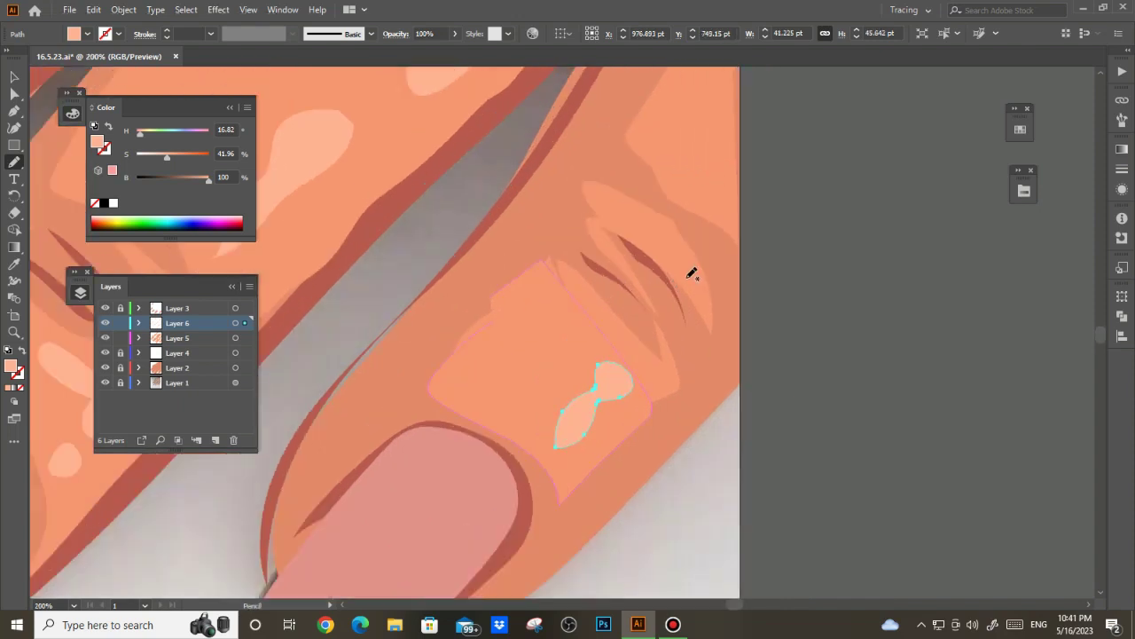
{"action": "scroll", "coordinate": [698, 258], "scroll_direction": "down", "scroll_amount": 1}
{"action": "scroll", "coordinate": [672, 302], "scroll_direction": "down", "scroll_amount": 3}
- Choose a dark red-brown fill from the vector art swatch set
{"action": "left_click", "coordinate": [748, 288], "text": "ctrl"}
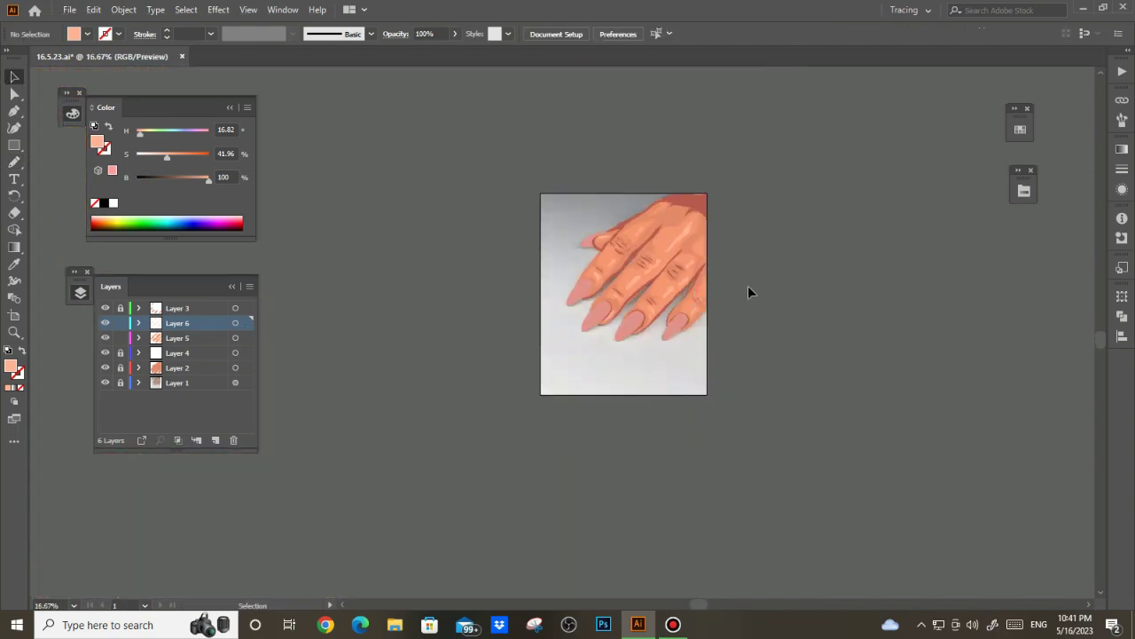
{"action": "scroll", "coordinate": [612, 227], "scroll_direction": "up", "scroll_amount": 1}
{"action": "scroll", "coordinate": [612, 226], "scroll_direction": "down", "scroll_amount": 1}
{"action": "left_click", "coordinate": [1020, 128]}
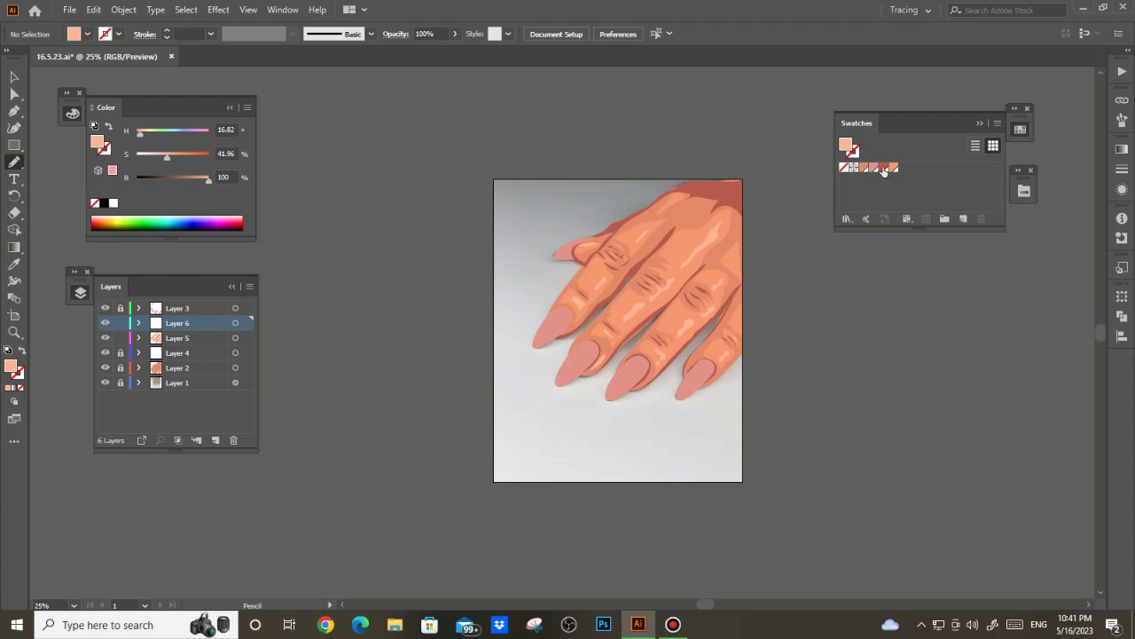
{"action": "left_click", "coordinate": [874, 160]}
{"action": "left_click", "coordinate": [1020, 129]}
{"action": "left_click", "coordinate": [1023, 190]}
{"action": "left_click", "coordinate": [874, 224]}
- Create Layer 7 above Layer 4 for the shadow strokes
{"action": "left_click", "coordinate": [184, 353]}
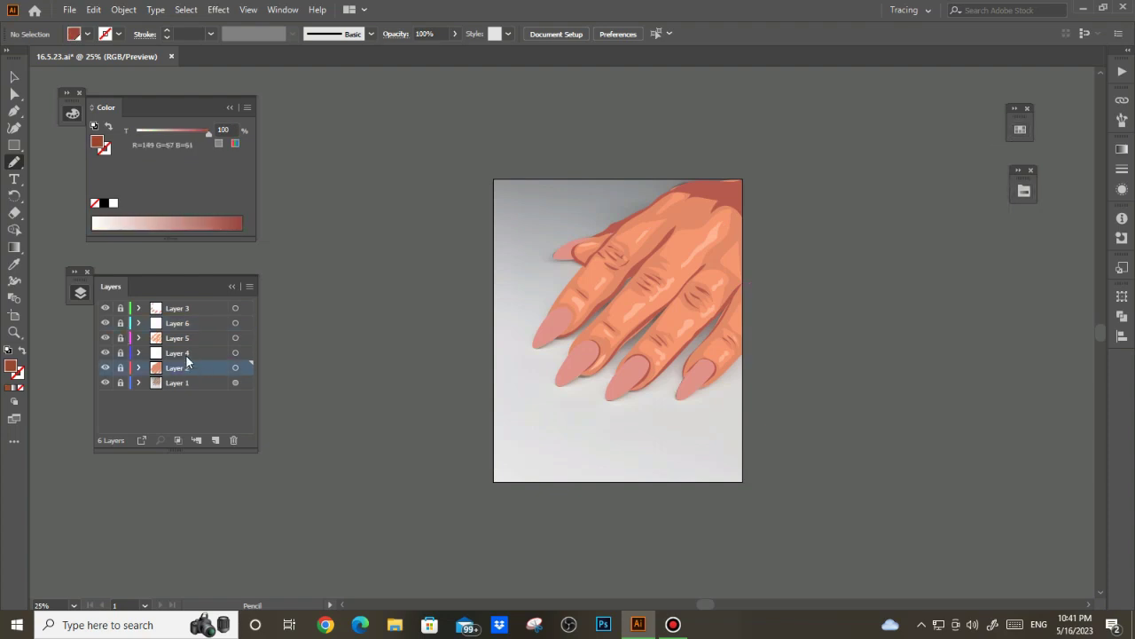
{"action": "left_click", "coordinate": [215, 440]}
{"action": "key", "text": "ctrl+z"}
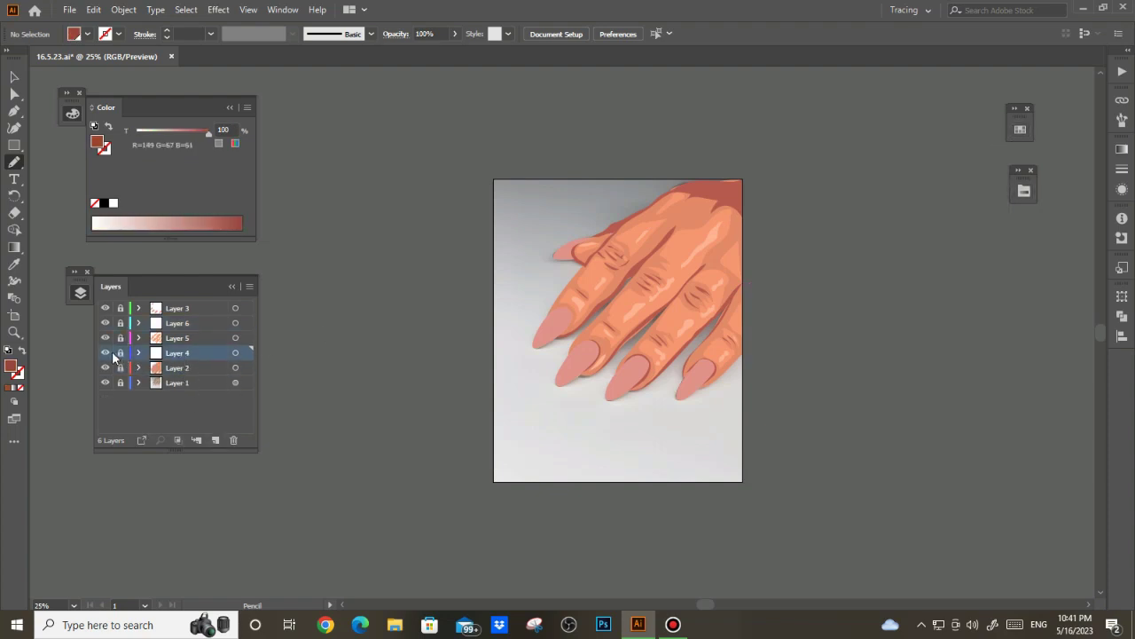
{"action": "left_click", "coordinate": [105, 352]}
{"action": "left_click", "coordinate": [104, 352]}
{"action": "left_click", "coordinate": [105, 367]}
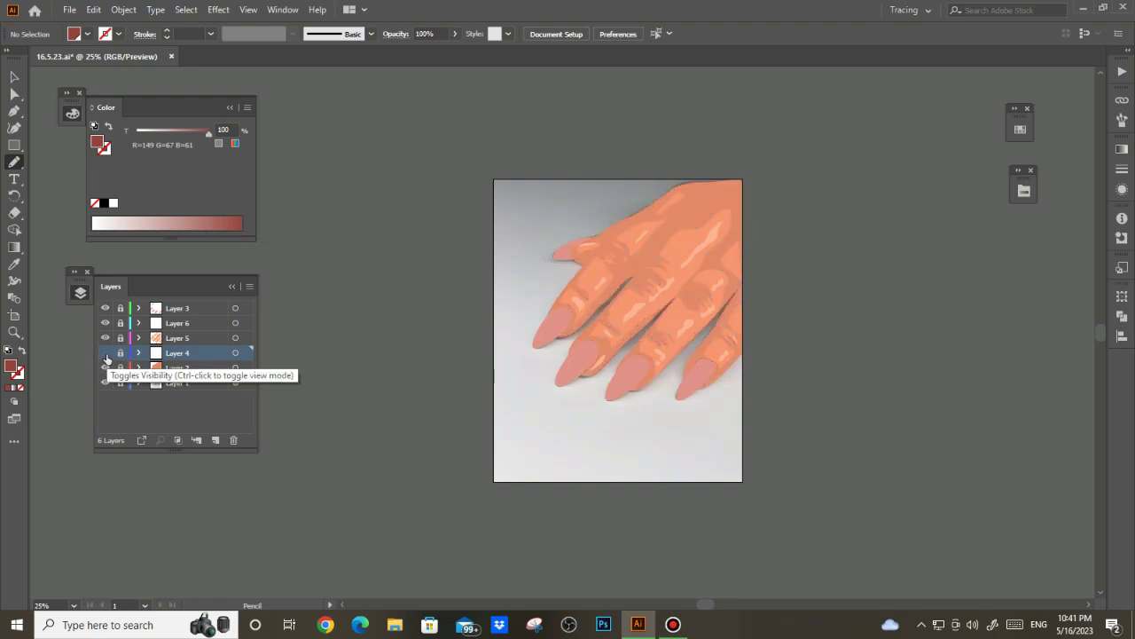
{"action": "left_click", "coordinate": [215, 440]}
- Draw dark shadow lines along the hand's upper edge and between two fingers
{"action": "scroll", "coordinate": [679, 241], "scroll_direction": "up", "scroll_amount": 2}
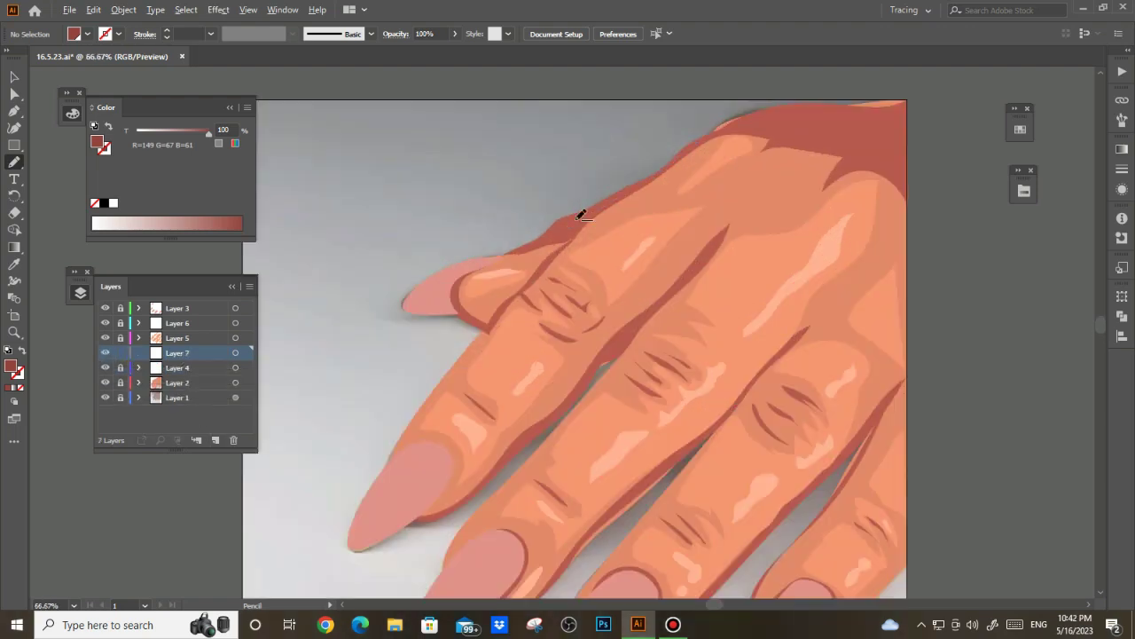
{"action": "scroll", "coordinate": [583, 216], "scroll_direction": "up", "scroll_amount": 3}
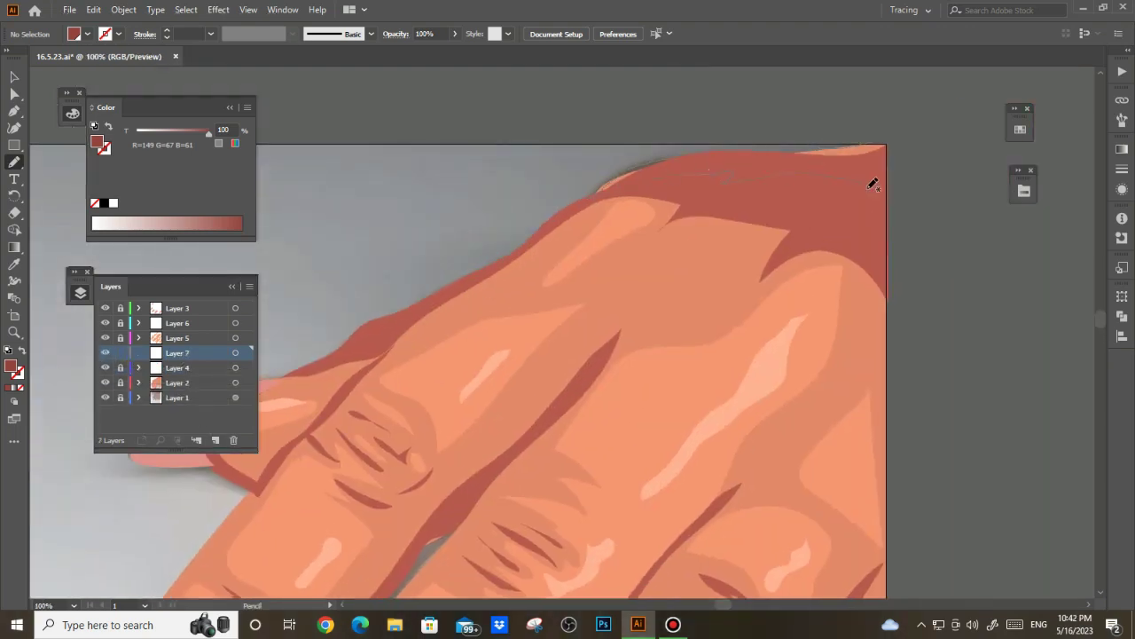
{"action": "left_click_drag", "start_coordinate": [790, 164], "coordinate": [781, 166]}
{"action": "scroll", "coordinate": [491, 208], "scroll_direction": "up", "scroll_amount": 3}
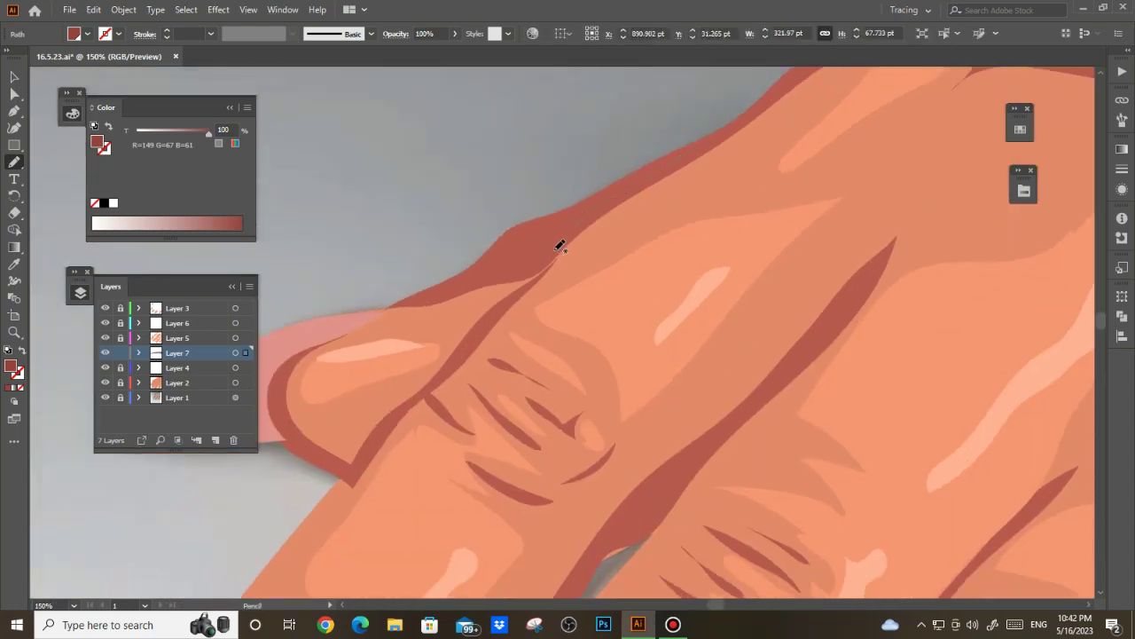
{"action": "scroll", "coordinate": [722, 204], "scroll_direction": "down", "scroll_amount": 4}
{"action": "scroll", "coordinate": [736, 253], "scroll_direction": "down", "scroll_amount": 1}
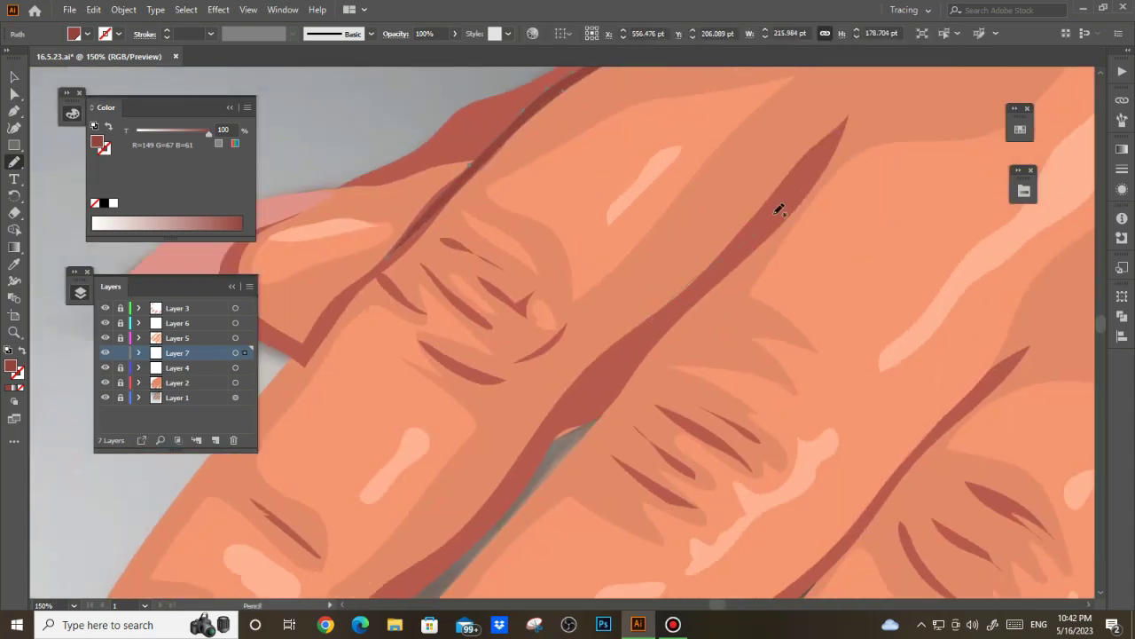
{"action": "scroll", "coordinate": [626, 313], "scroll_direction": "down", "scroll_amount": 4}
{"action": "scroll", "coordinate": [760, 271], "scroll_direction": "up", "scroll_amount": 4}
{"action": "left_click_drag", "start_coordinate": [754, 203], "coordinate": [675, 275]}
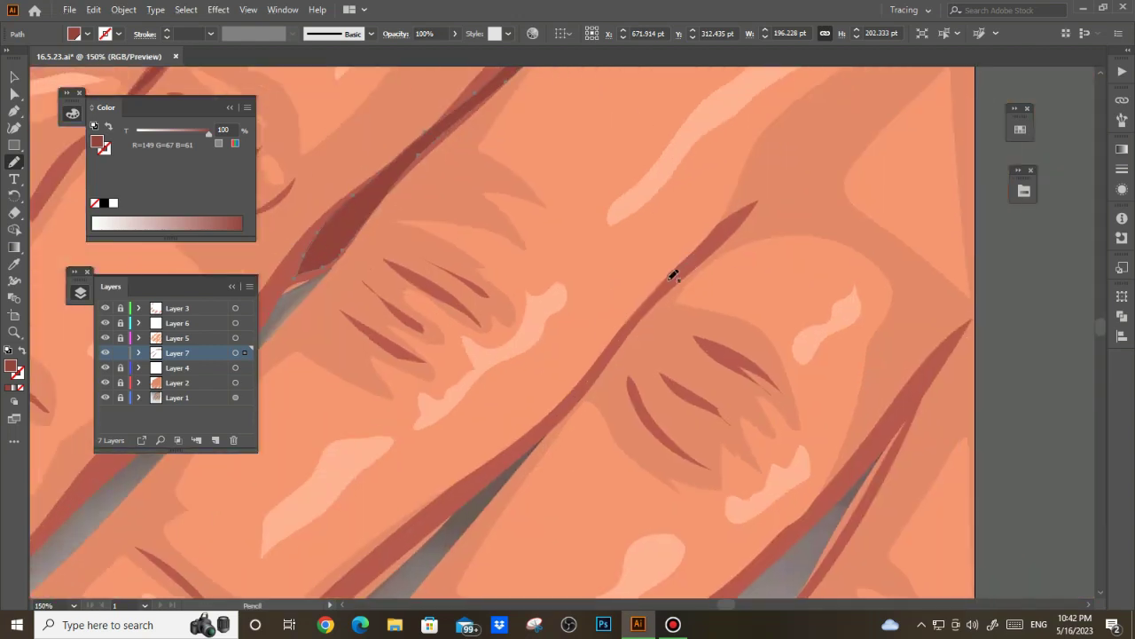
{"action": "scroll", "coordinate": [704, 373], "scroll_direction": "down", "scroll_amount": 3}
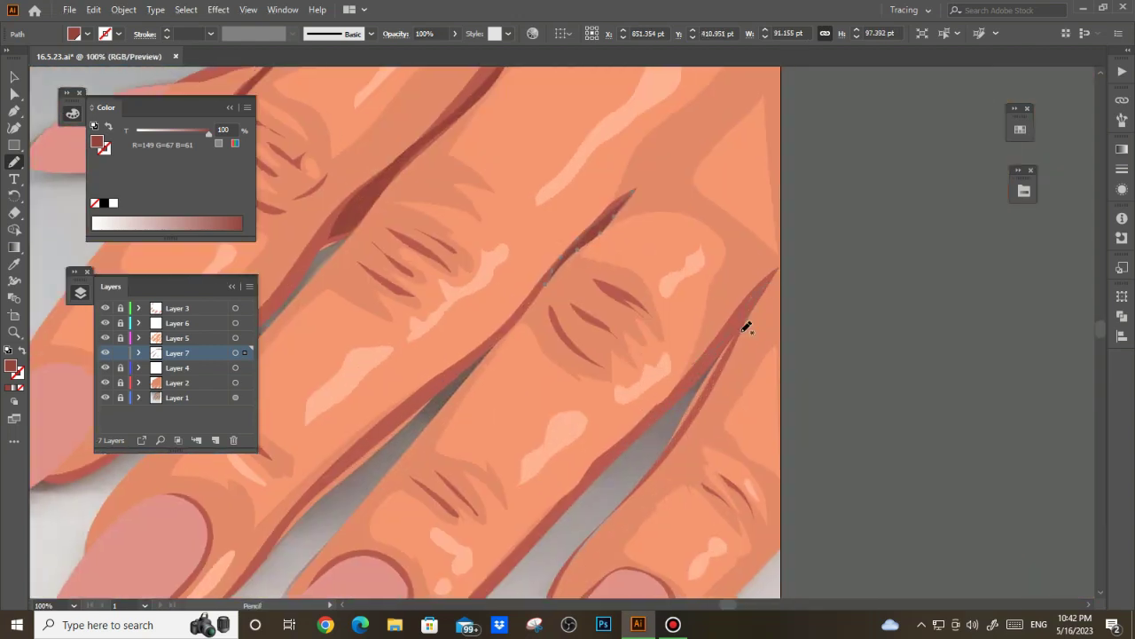
{"action": "scroll", "coordinate": [671, 399], "scroll_direction": "down", "scroll_amount": 3}
{"action": "scroll", "coordinate": [804, 352], "scroll_direction": "down", "scroll_amount": 1}
- Deselect the strokes and hide Layer 4 to check the gold nail tips
{"action": "key", "text": "v"}
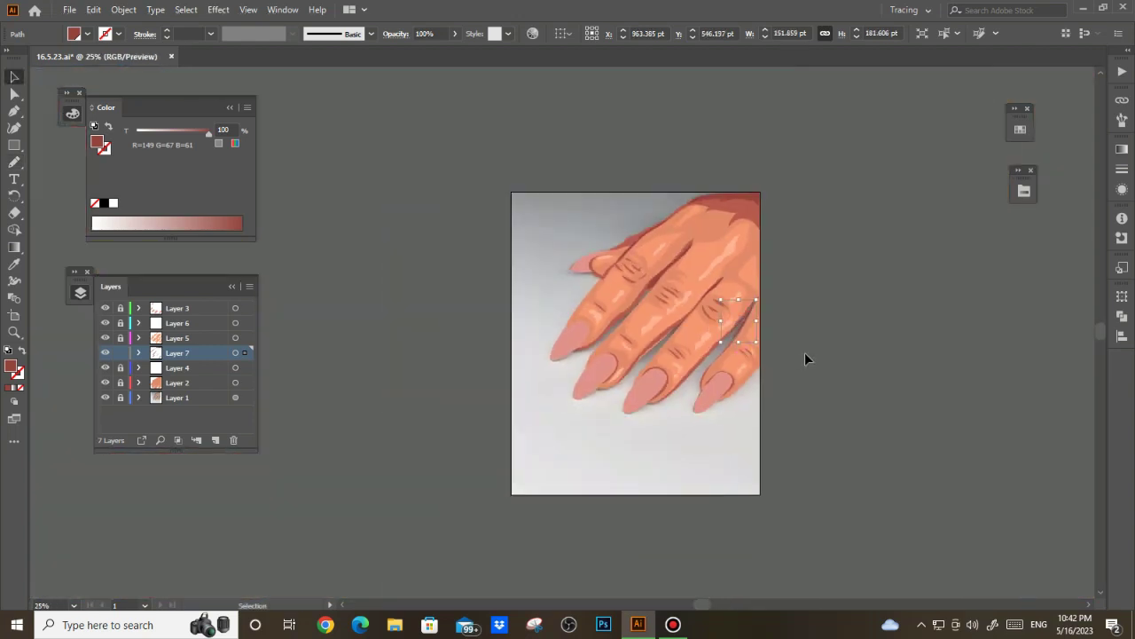
{"action": "left_click", "coordinate": [805, 352]}
{"action": "scroll", "coordinate": [595, 342], "scroll_direction": "up", "scroll_amount": 2}
{"action": "left_click", "coordinate": [105, 367]}
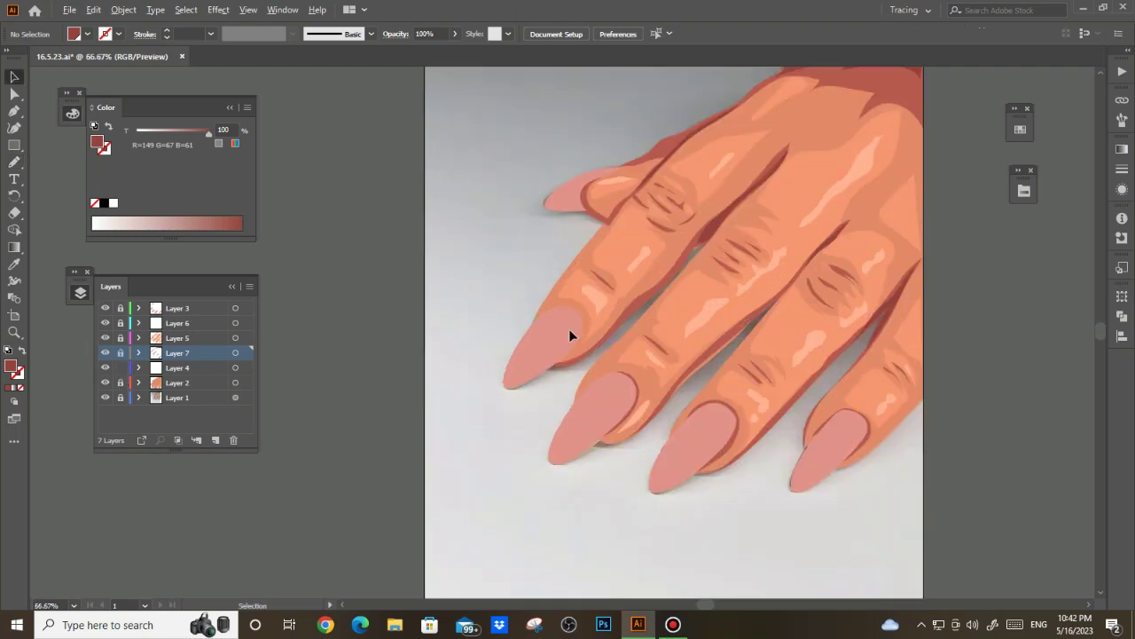
{"action": "scroll", "coordinate": [573, 332], "scroll_direction": "up", "scroll_amount": 1}
{"action": "scroll", "coordinate": [621, 319], "scroll_direction": "up", "scroll_amount": 2}
- Show Layer 4 again and Pencil-draw a curve along one nail's cuticle edge
{"action": "key", "text": "i"}
{"action": "key", "text": "n"}
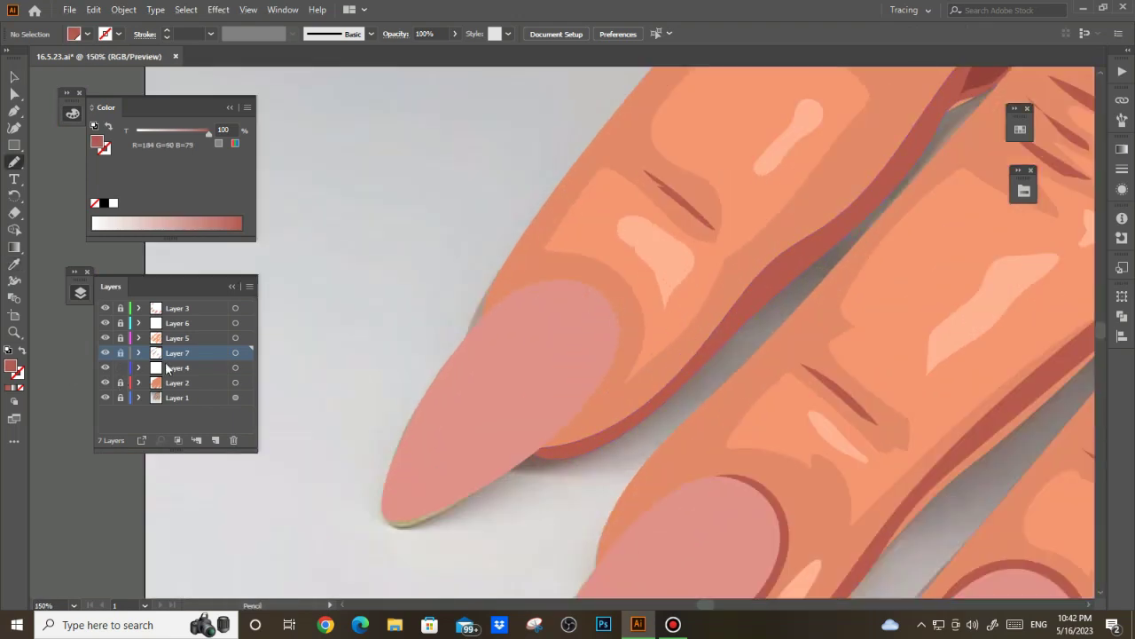
{"action": "left_click", "coordinate": [105, 368]}
{"action": "left_click", "coordinate": [173, 367]}
{"action": "scroll", "coordinate": [537, 286], "scroll_direction": "up", "scroll_amount": 1}
{"action": "left_click_drag", "start_coordinate": [463, 328], "coordinate": [524, 294]}
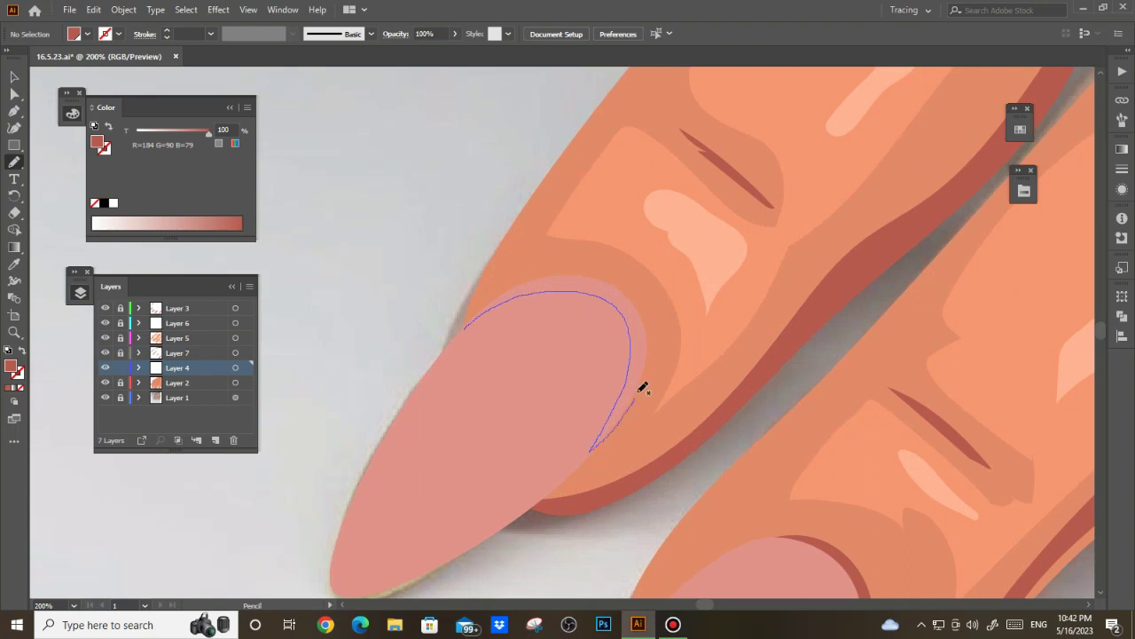
{"action": "key", "text": "v"}
{"action": "scroll", "coordinate": [417, 343], "scroll_direction": "down", "scroll_amount": 3}
{"action": "scroll", "coordinate": [460, 438], "scroll_direction": "down", "scroll_amount": 2}
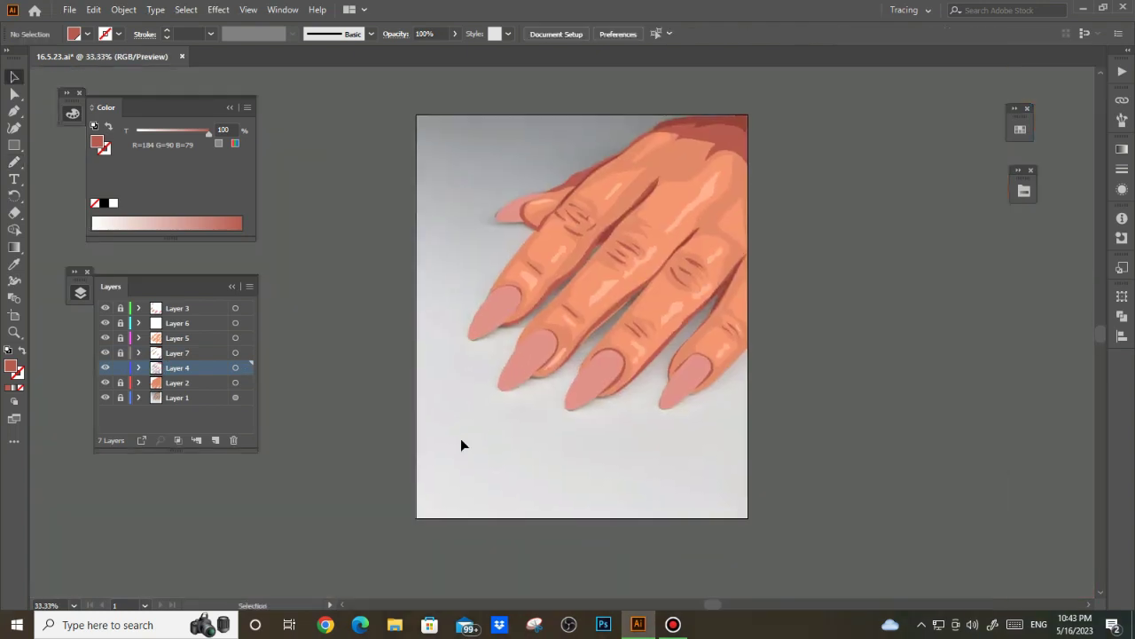
{"action": "scroll", "coordinate": [349, 408], "scroll_direction": "down", "scroll_amount": 1}
{"action": "left_click", "coordinate": [177, 308]}
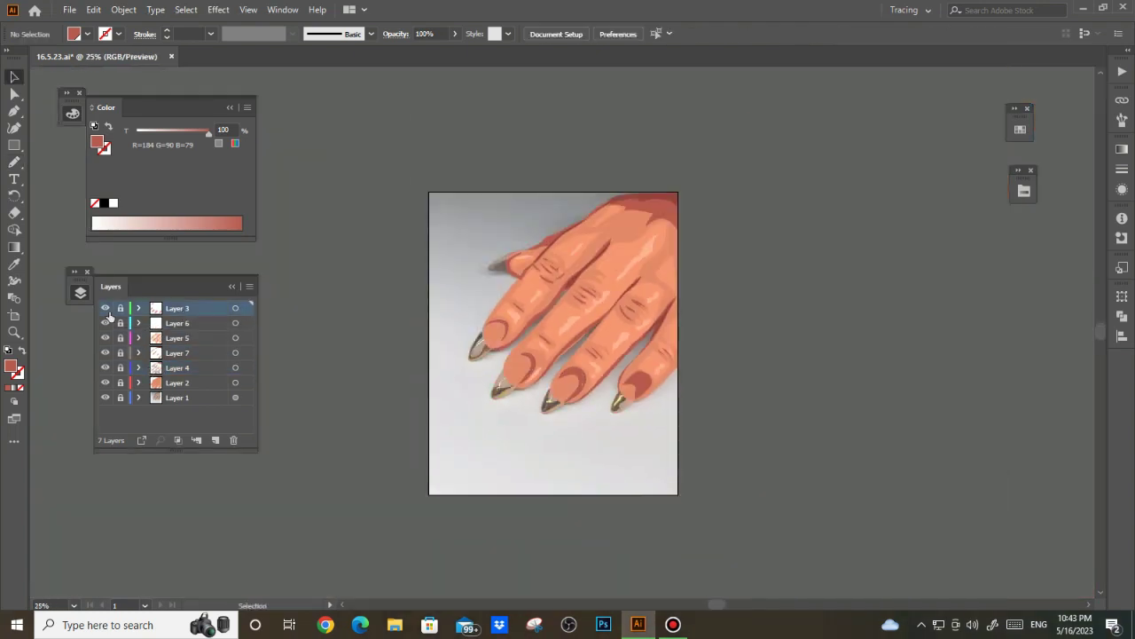
- Add Layer 8 and hide Layers 2–7 to reveal the reference photo
{"action": "scroll", "coordinate": [371, 345], "scroll_direction": "down", "scroll_amount": 1}
{"action": "left_click", "coordinate": [215, 440]}
{"action": "scroll", "coordinate": [491, 326], "scroll_direction": "up", "scroll_amount": 2}
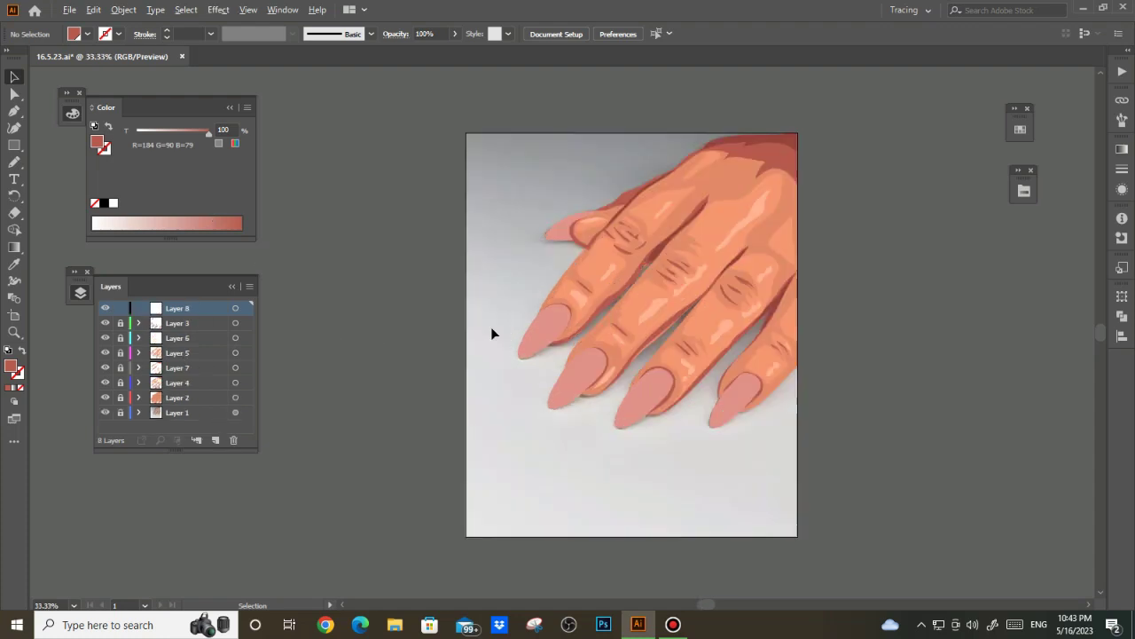
{"action": "key", "text": "i"}
{"action": "left_click_drag", "start_coordinate": [105, 323], "coordinate": [106, 379]}
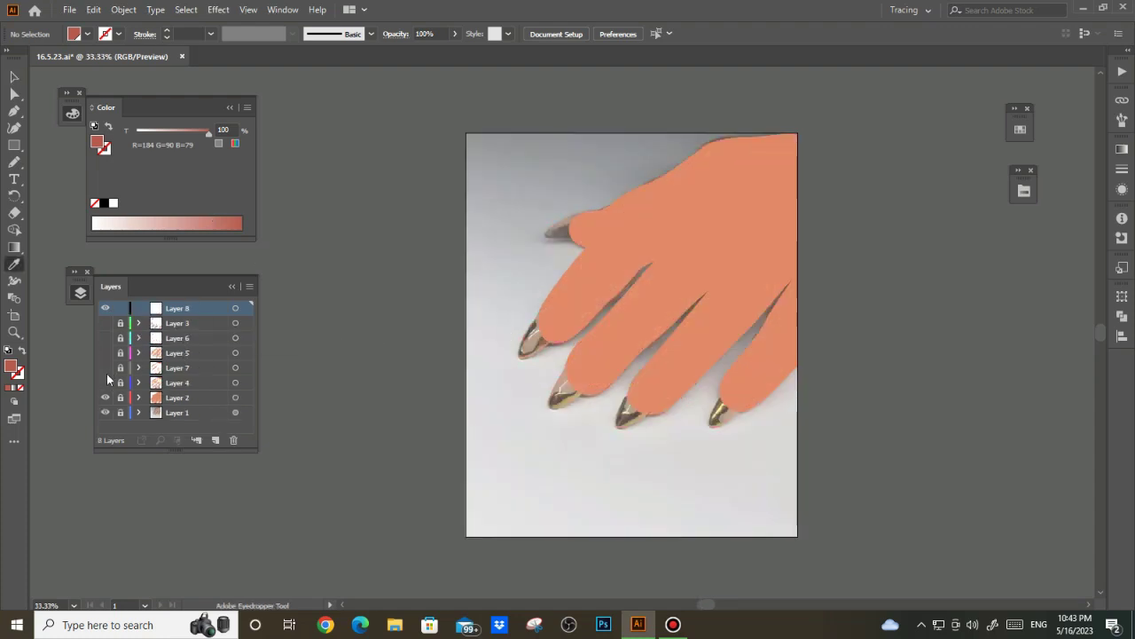
{"action": "scroll", "coordinate": [577, 304], "scroll_direction": "up", "scroll_amount": 2}
{"action": "left_click", "coordinate": [105, 397]}
{"action": "scroll", "coordinate": [624, 307], "scroll_direction": "up", "scroll_amount": 1}
{"action": "scroll", "coordinate": [582, 251], "scroll_direction": "down", "scroll_amount": 1}
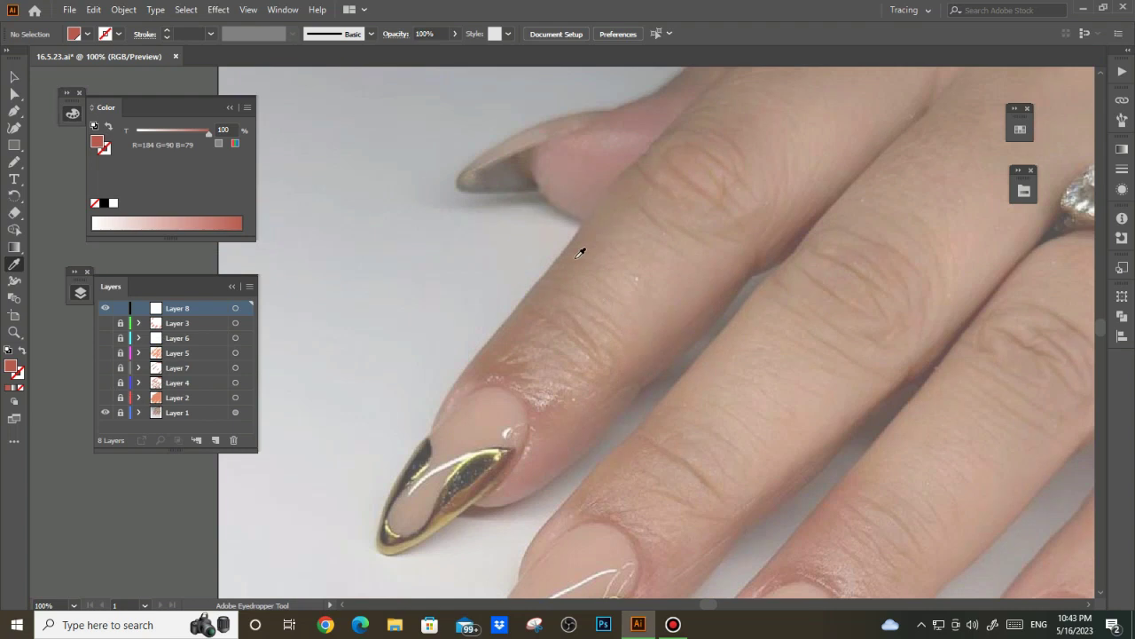
- Trace the chrome tip outline on the upper nail with the Pencil
{"action": "key", "text": "b"}
{"action": "left_click_drag", "start_coordinate": [541, 211], "coordinate": [571, 224]}
{"action": "scroll", "coordinate": [571, 223], "scroll_direction": "up", "scroll_amount": 1}
{"action": "scroll", "coordinate": [577, 149], "scroll_direction": "up", "scroll_amount": 1}
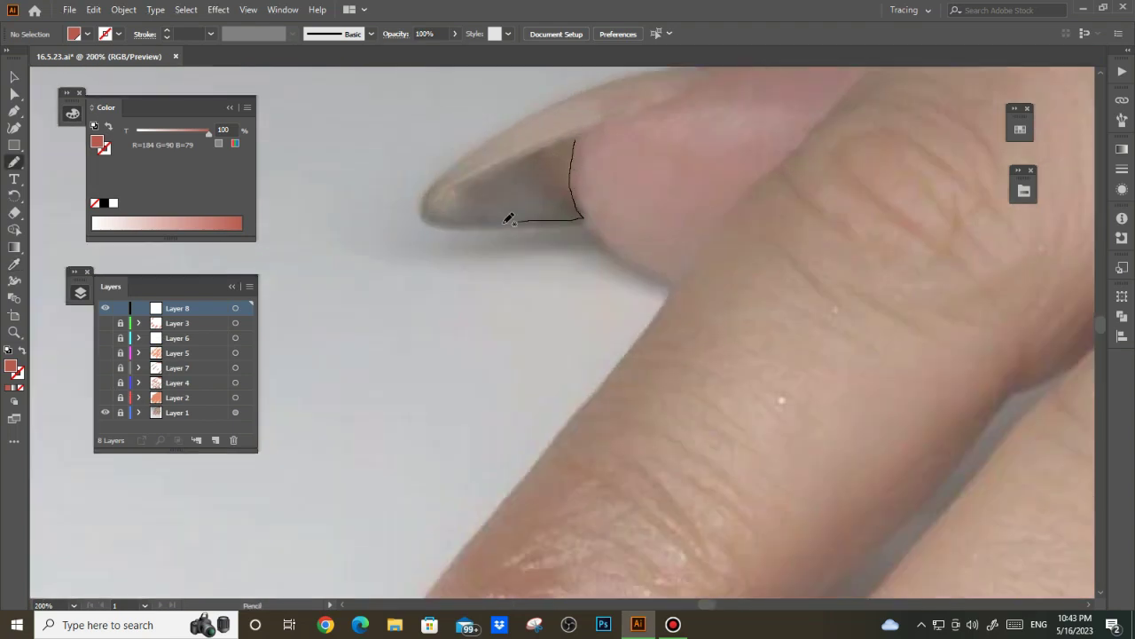
{"action": "left_click_drag", "start_coordinate": [544, 148], "coordinate": [572, 140]}
- Fill the tip shape with a swatch from the vector art 310 library and adjust it in HSB
{"action": "left_click", "coordinate": [1020, 129]}
{"action": "left_click", "coordinate": [1023, 190]}
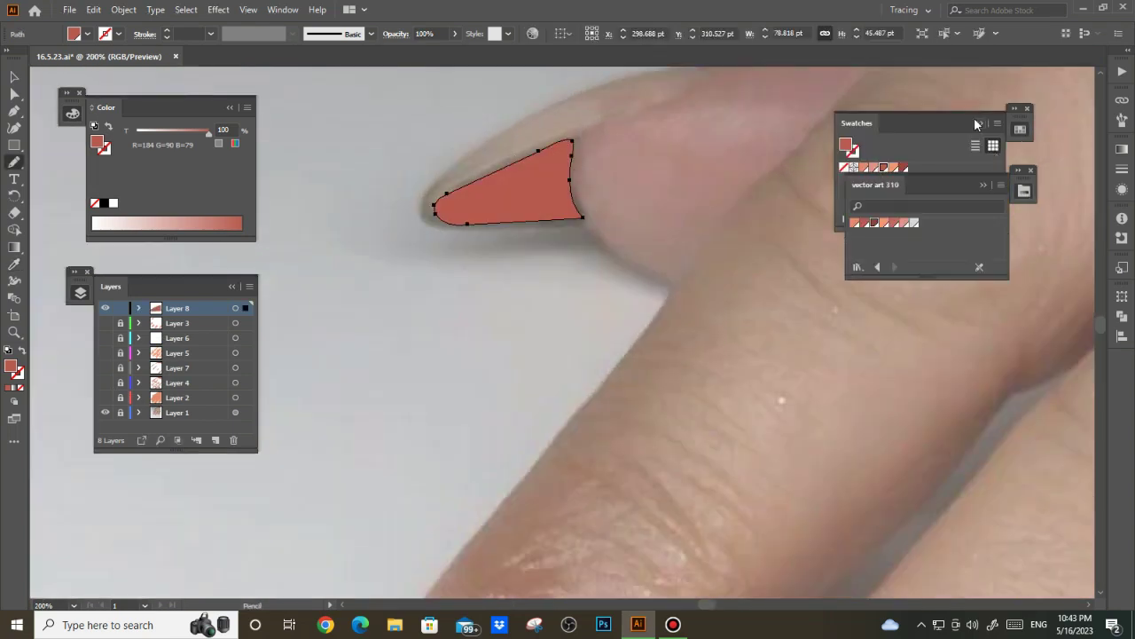
{"action": "left_click", "coordinate": [907, 225]}
{"action": "left_click", "coordinate": [248, 106]}
{"action": "left_click", "coordinate": [284, 167]}
{"action": "left_click", "coordinate": [181, 178]}
{"action": "key", "text": "v"}
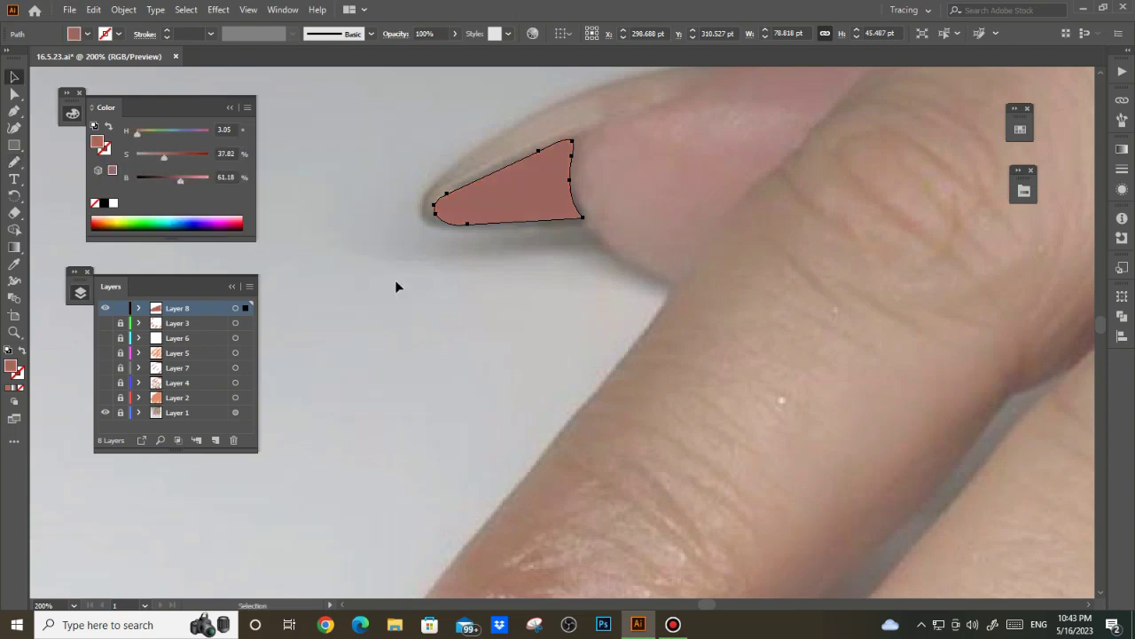
{"action": "key", "text": "ctrl+1"}
{"action": "scroll", "coordinate": [502, 213], "scroll_direction": "up", "scroll_amount": 1}
- Sample a bright gold from the reference photo's chrome nail tip with the Eyedropper
{"action": "key", "text": "i"}
{"action": "scroll", "coordinate": [488, 317], "scroll_direction": "up", "scroll_amount": 1}
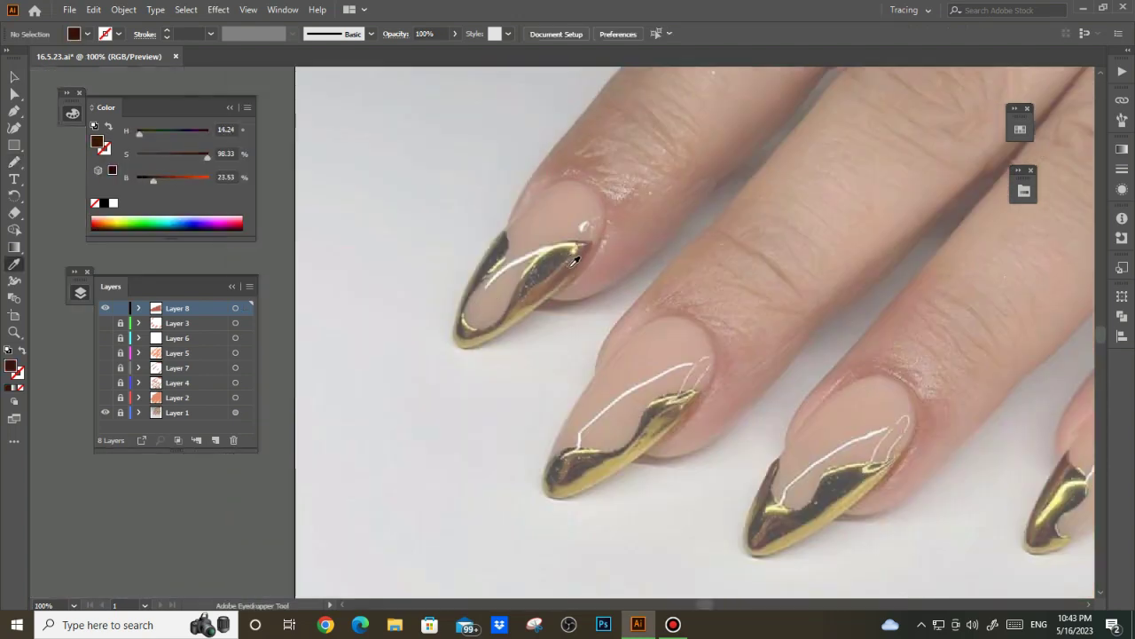
{"action": "scroll", "coordinate": [573, 241], "scroll_direction": "up", "scroll_amount": 1}
{"action": "left_click", "coordinate": [577, 233]}
{"action": "left_click", "coordinate": [578, 238]}
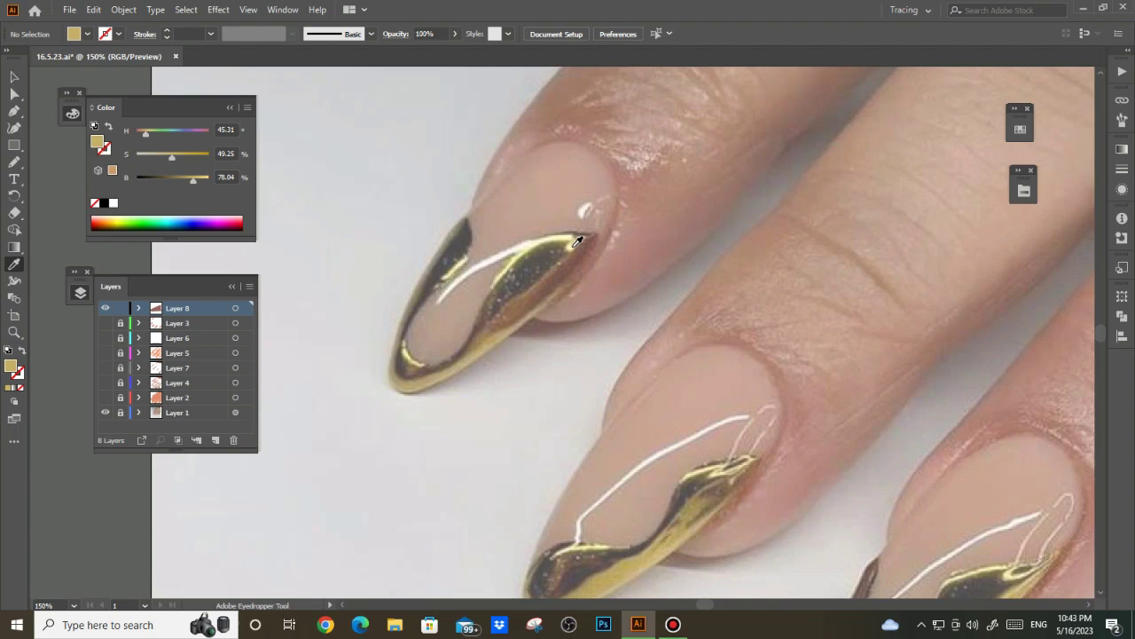
{"action": "scroll", "coordinate": [508, 312], "scroll_direction": "up", "scroll_amount": 2}
{"action": "left_click", "coordinate": [524, 304]}
{"action": "left_click", "coordinate": [474, 347]}
{"action": "left_click", "coordinate": [452, 368]}
{"action": "scroll", "coordinate": [441, 418], "scroll_direction": "left", "scroll_amount": 2}
{"action": "left_click", "coordinate": [517, 367]}
{"action": "scroll", "coordinate": [500, 292], "scroll_direction": "down", "scroll_amount": 2}
- Pencil-trace a filled gold shape over the upper nail's tip
{"action": "key", "text": "n"}
{"action": "scroll", "coordinate": [500, 177], "scroll_direction": "up", "scroll_amount": 2}
{"action": "left_click_drag", "start_coordinate": [500, 144], "coordinate": [499, 229]}
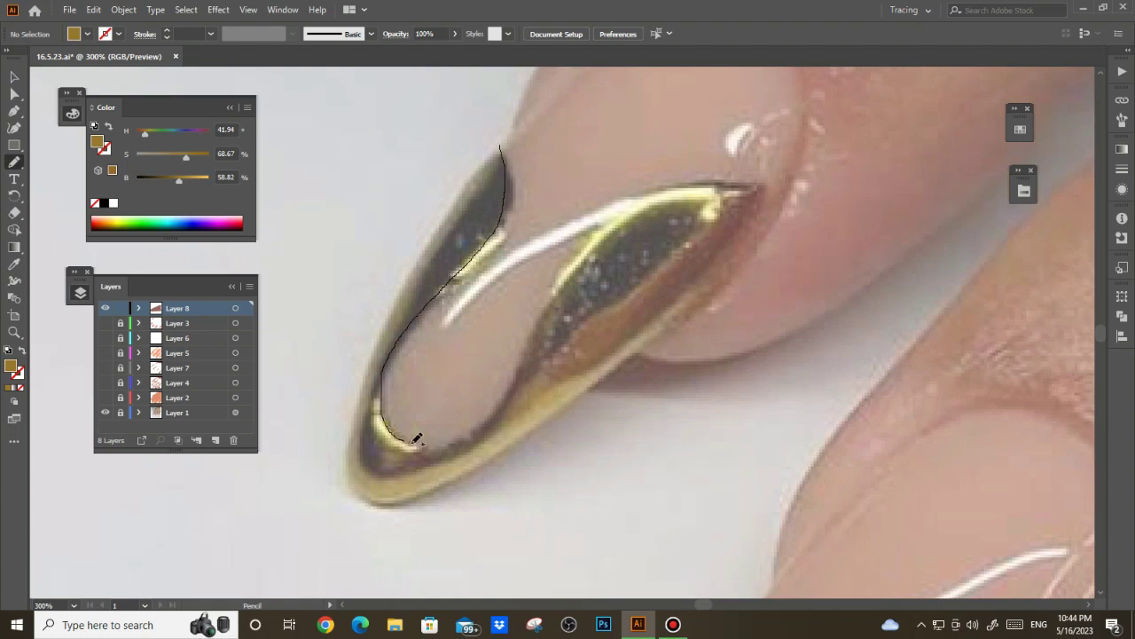
{"action": "left_click_drag", "start_coordinate": [661, 189], "coordinate": [572, 402]}
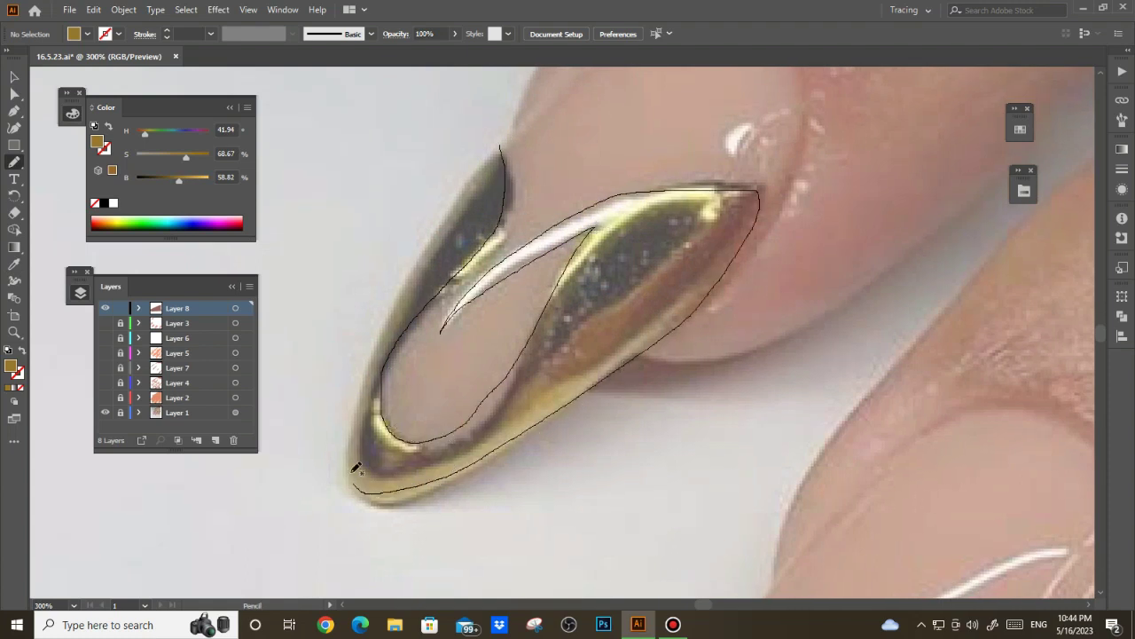
{"action": "left_click_drag", "start_coordinate": [506, 142], "coordinate": [500, 148]}
- Expand Layer 8, hide the gold fill shape, and darken the fill colour
{"action": "key", "text": "v"}
{"action": "scroll", "coordinate": [532, 195], "scroll_direction": "down", "scroll_amount": 2}
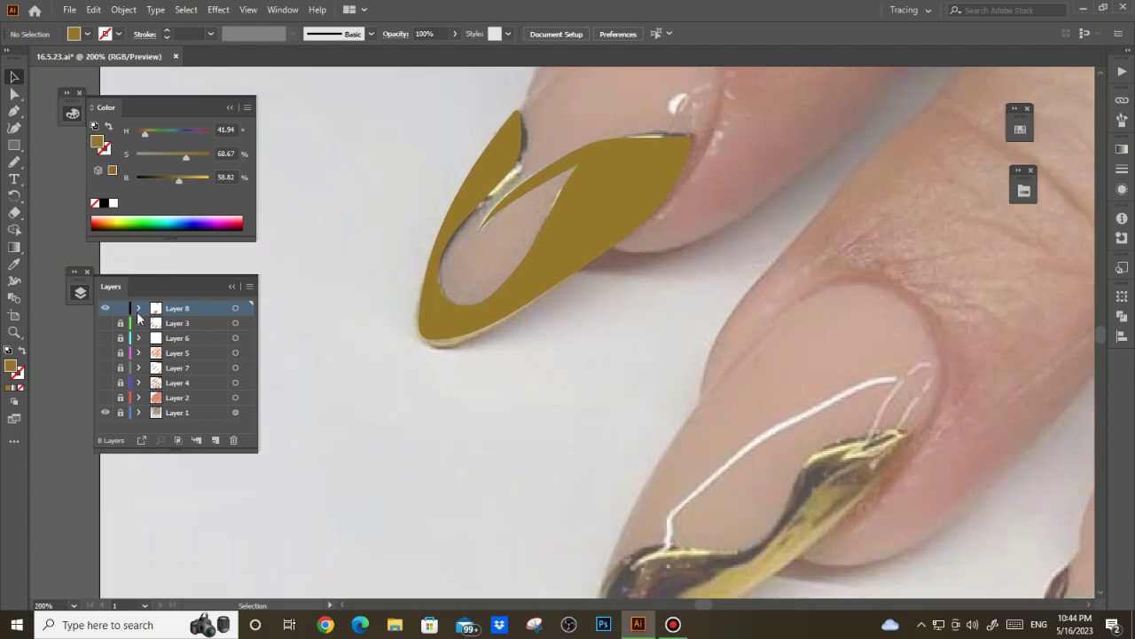
{"action": "left_click", "coordinate": [138, 308]}
{"action": "left_click", "coordinate": [105, 323]}
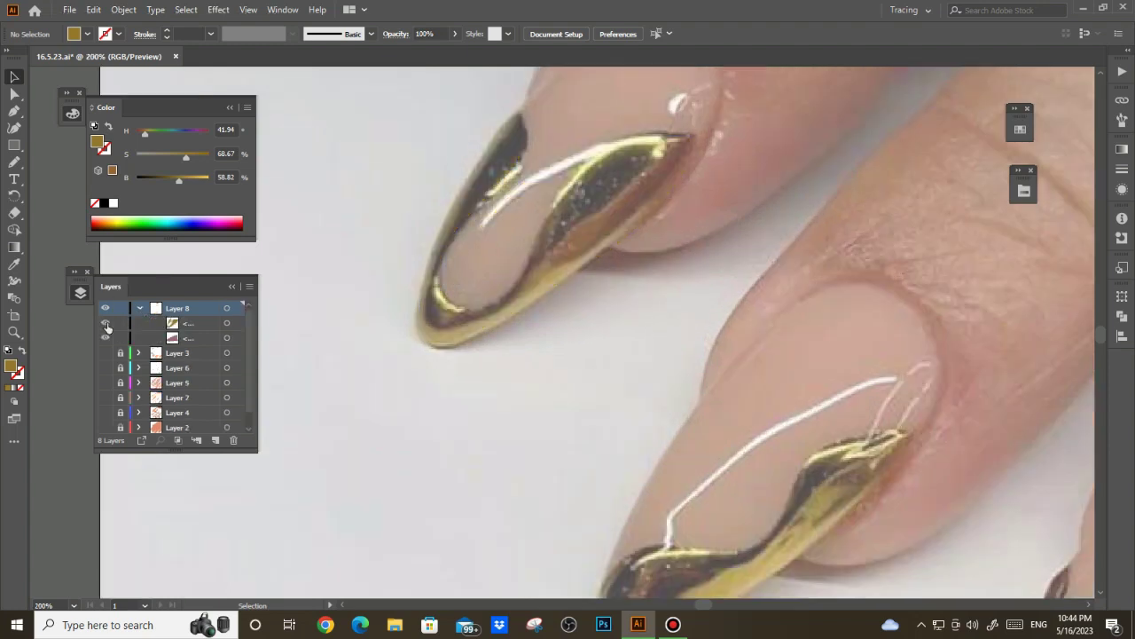
{"action": "left_click_drag", "start_coordinate": [177, 181], "coordinate": [162, 180]}
- Trace a dark olive-brown shape along the chrome tip's inner band
{"action": "key", "text": "n"}
{"action": "scroll", "coordinate": [639, 173], "scroll_direction": "up", "scroll_amount": 1}
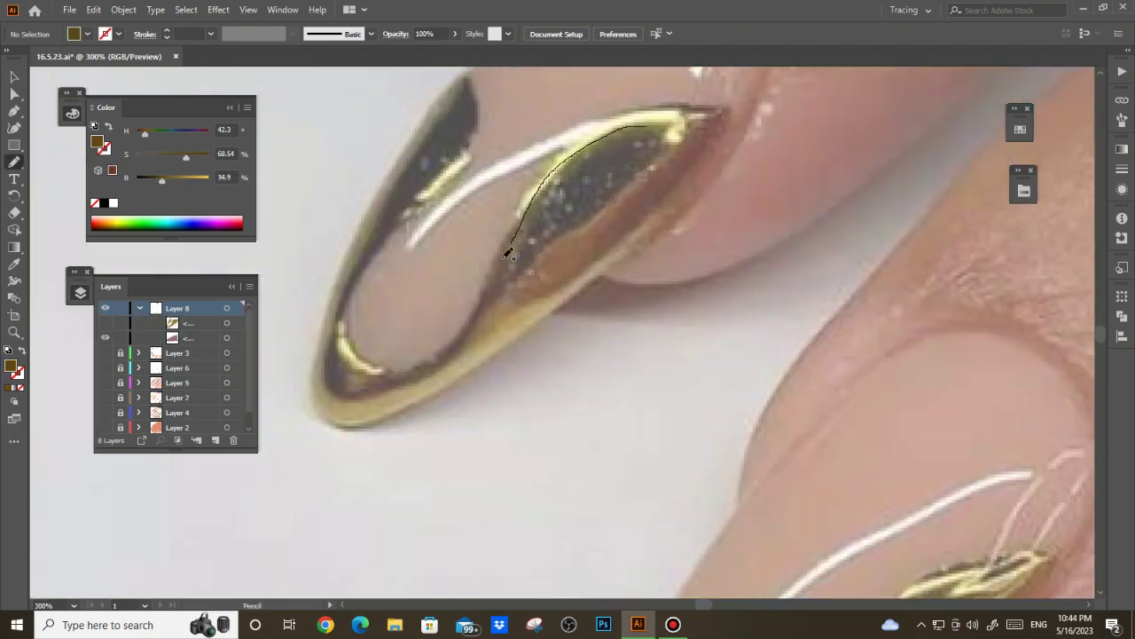
{"action": "key", "text": "ctrl+z"}
{"action": "left_click_drag", "start_coordinate": [667, 111], "coordinate": [484, 276]}
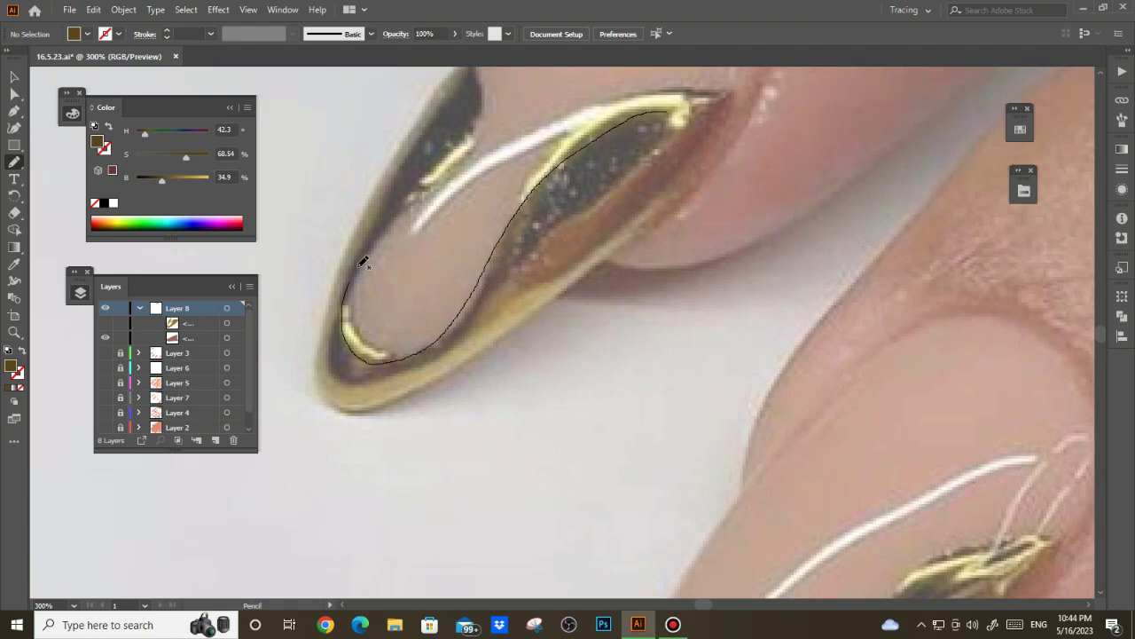
{"action": "left_click_drag", "start_coordinate": [623, 182], "coordinate": [667, 111]}
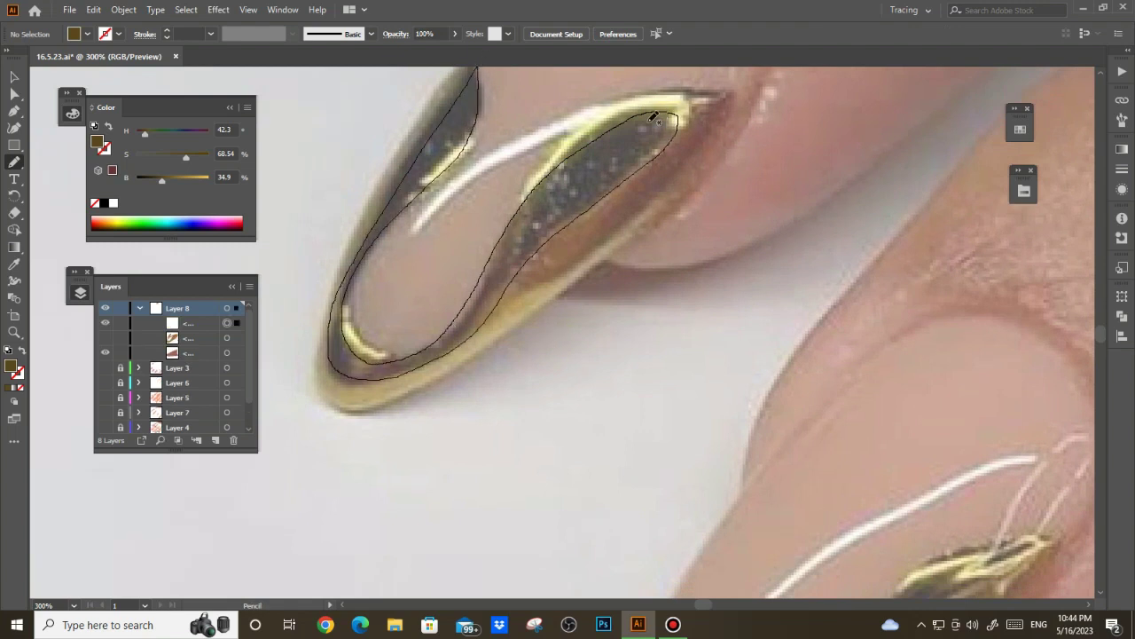
{"action": "key", "text": "v"}
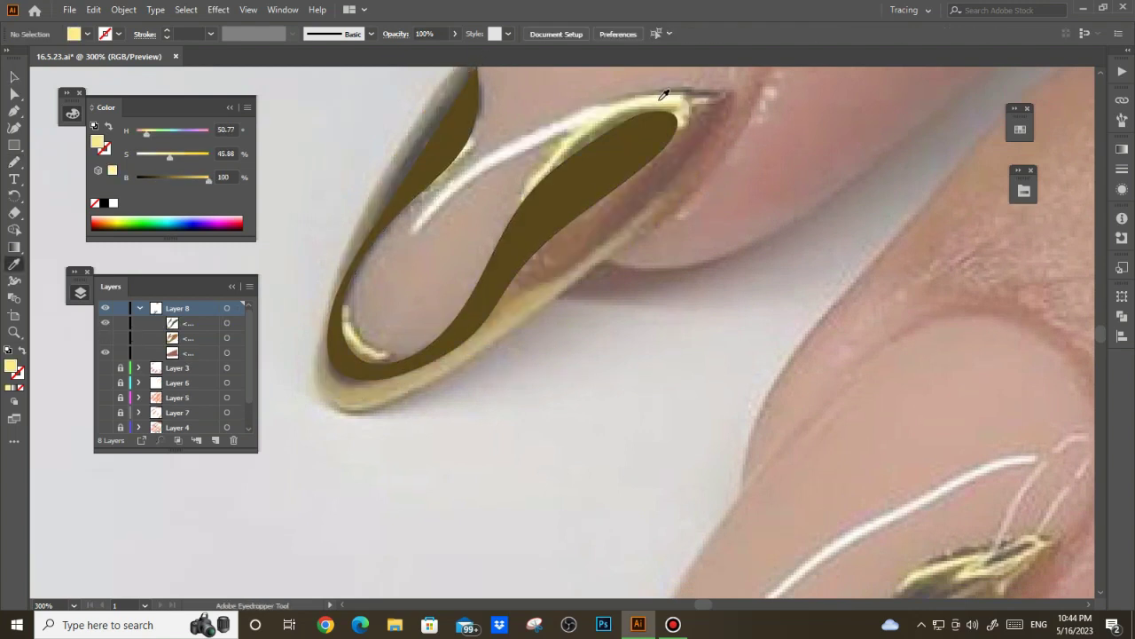
- Draw pale yellow highlight shapes along the tip's rim and inner curve
{"action": "key", "text": "n"}
{"action": "scroll", "coordinate": [672, 113], "scroll_direction": "up", "scroll_amount": 1}
{"action": "left_click_drag", "start_coordinate": [674, 116], "coordinate": [475, 235]}
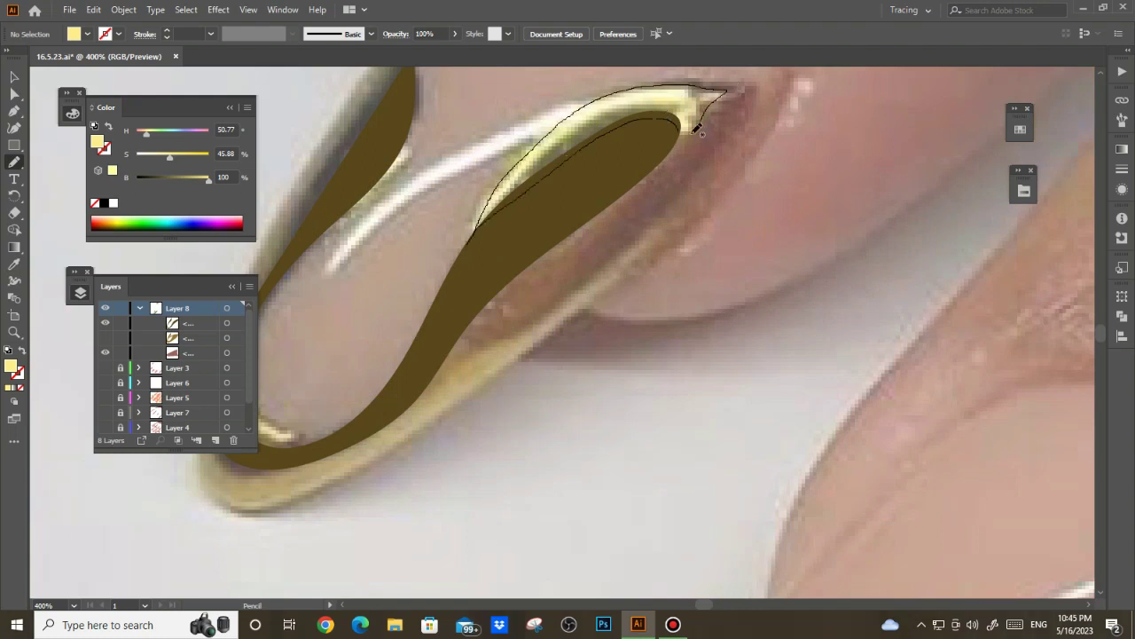
{"action": "left_click_drag", "start_coordinate": [698, 129], "coordinate": [701, 124]}
{"action": "scroll", "coordinate": [615, 273], "scroll_direction": "down", "scroll_amount": 3}
{"action": "scroll", "coordinate": [615, 274], "scroll_direction": "up", "scroll_amount": 1}
{"action": "left_click_drag", "start_coordinate": [352, 209], "coordinate": [416, 344]}
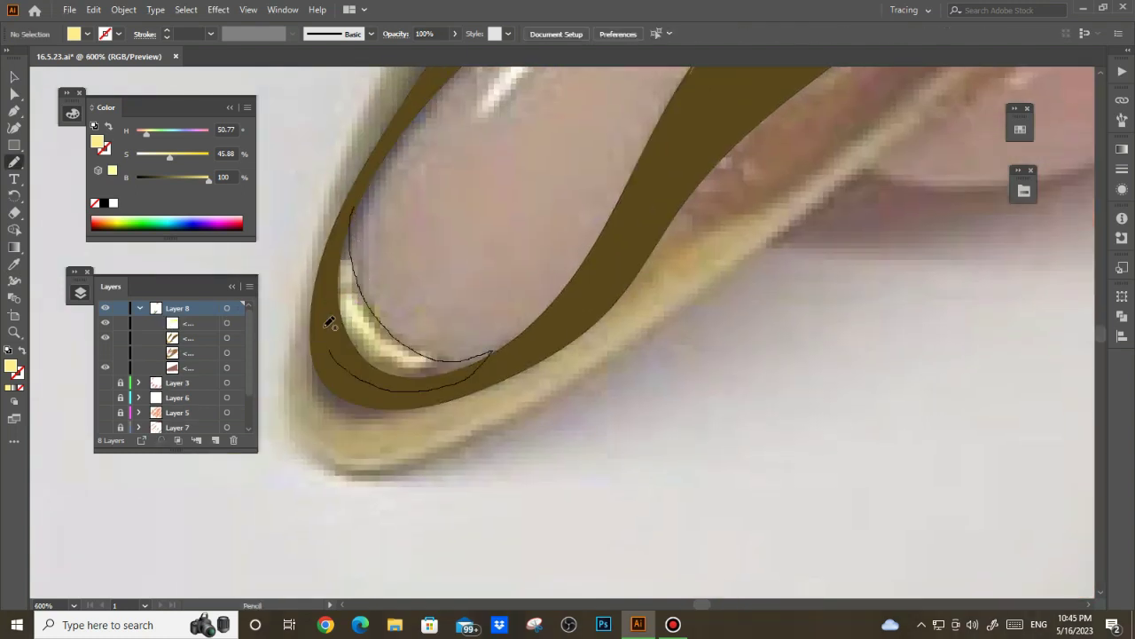
{"action": "left_click_drag", "start_coordinate": [328, 321], "coordinate": [360, 188]}
- Zoom out and select both pale highlight shapes on the nail
{"action": "key", "text": "ctrl+minus"}
{"action": "key", "text": "ctrl+minus"}
{"action": "key", "text": "ctrl+minus"}
{"action": "key", "text": "v"}
{"action": "left_click_drag", "start_coordinate": [456, 264], "coordinate": [400, 317]}
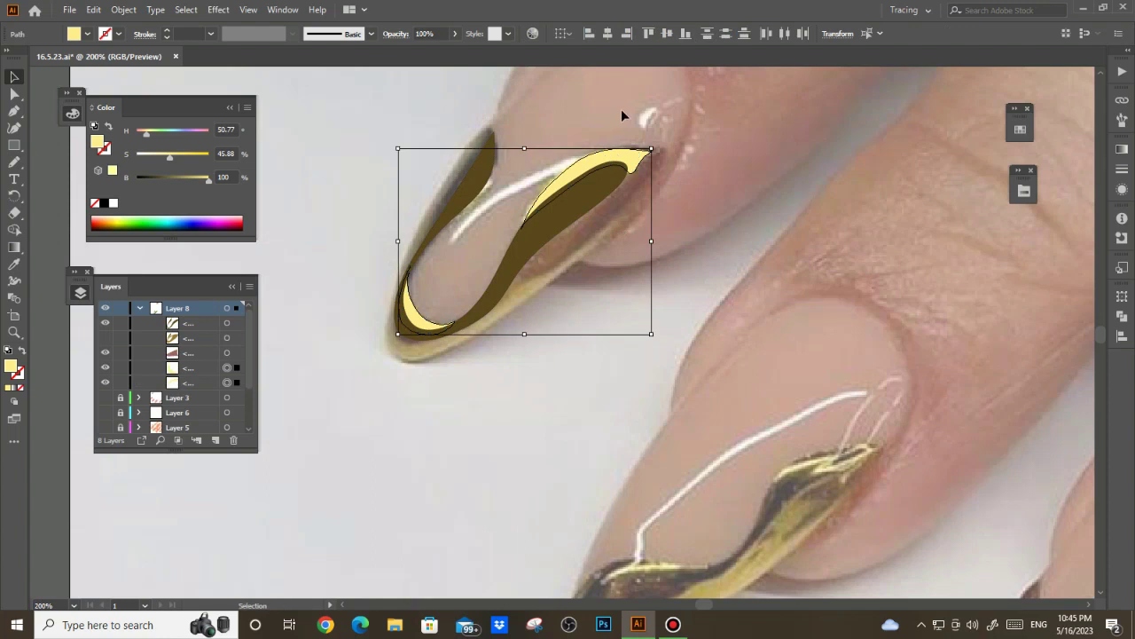
- Send the gold base shape behind the highlights with Ctrl+Shift+[
{"action": "left_click", "coordinate": [669, 236]}
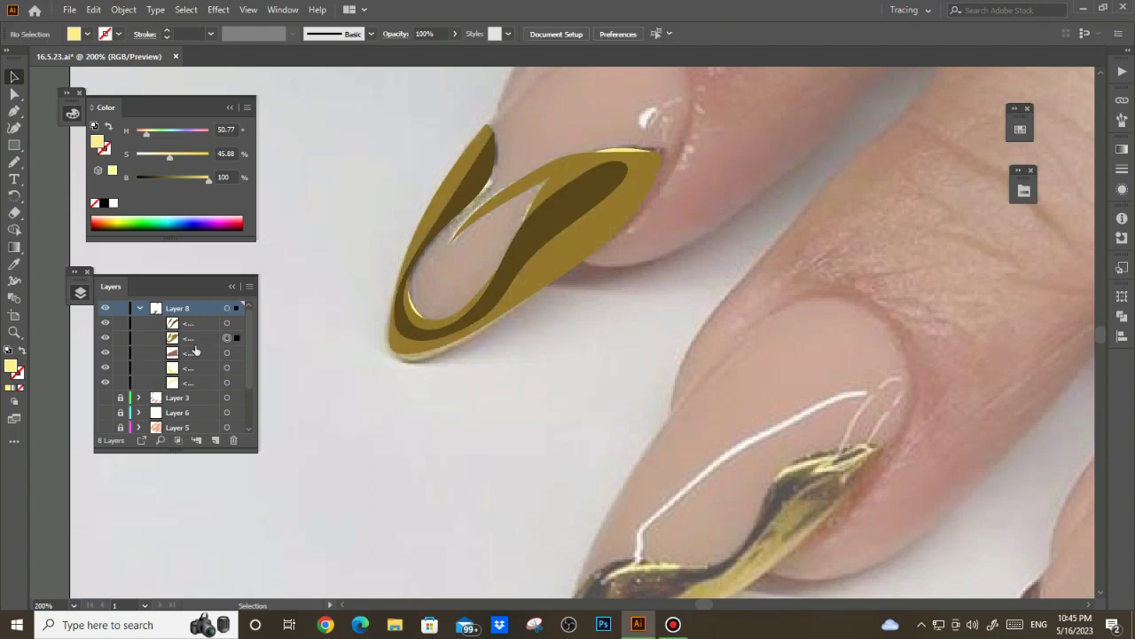
{"action": "key", "text": "ctrl+shift+bracketleft"}
{"action": "left_click", "coordinate": [604, 508]}
- Hide the lower sublayers, pencil a pale cream shine streak, then show all layers
{"action": "key", "text": "n"}
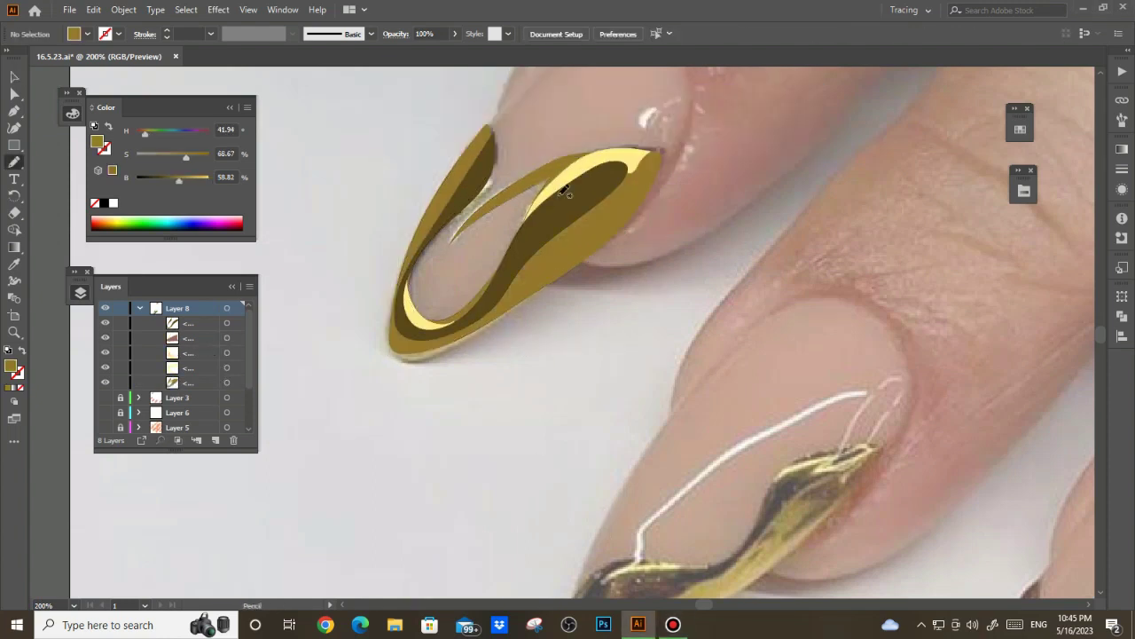
{"action": "scroll", "coordinate": [434, 317], "scroll_direction": "up", "scroll_amount": 1}
{"action": "left_click_drag", "start_coordinate": [106, 382], "coordinate": [106, 337]}
{"action": "scroll", "coordinate": [368, 337], "scroll_direction": "down", "scroll_amount": 1}
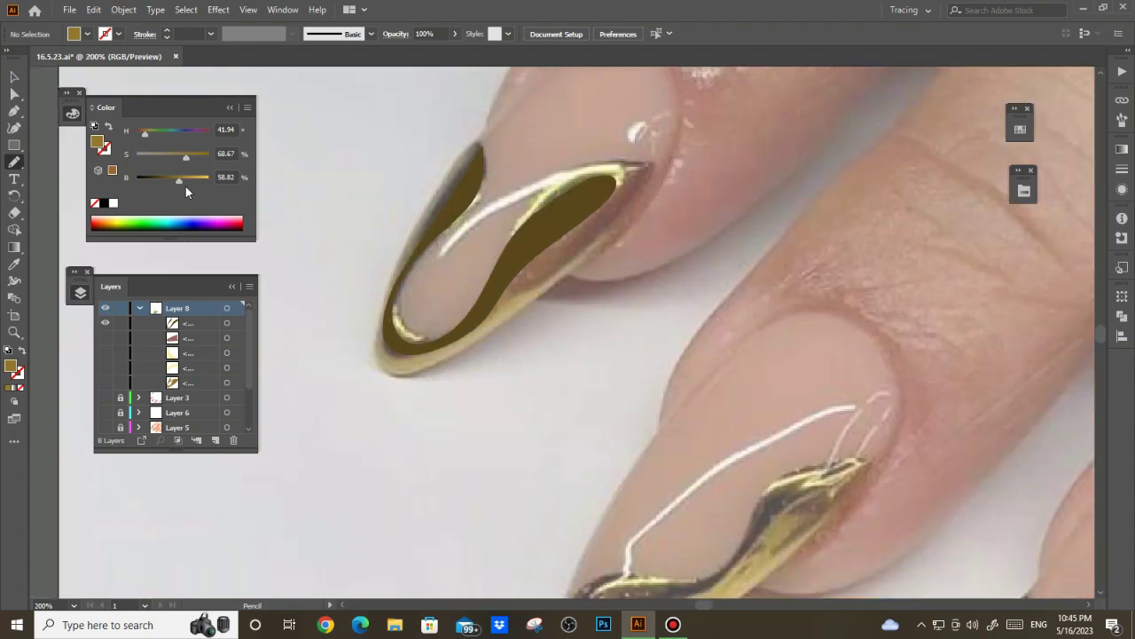
{"action": "scroll", "coordinate": [506, 187], "scroll_direction": "up", "scroll_amount": 1}
{"action": "left_click_drag", "start_coordinate": [415, 269], "coordinate": [394, 294]}
{"action": "left_click_drag", "start_coordinate": [577, 168], "coordinate": [497, 206]}
{"action": "left_click_drag", "start_coordinate": [608, 157], "coordinate": [611, 160]}
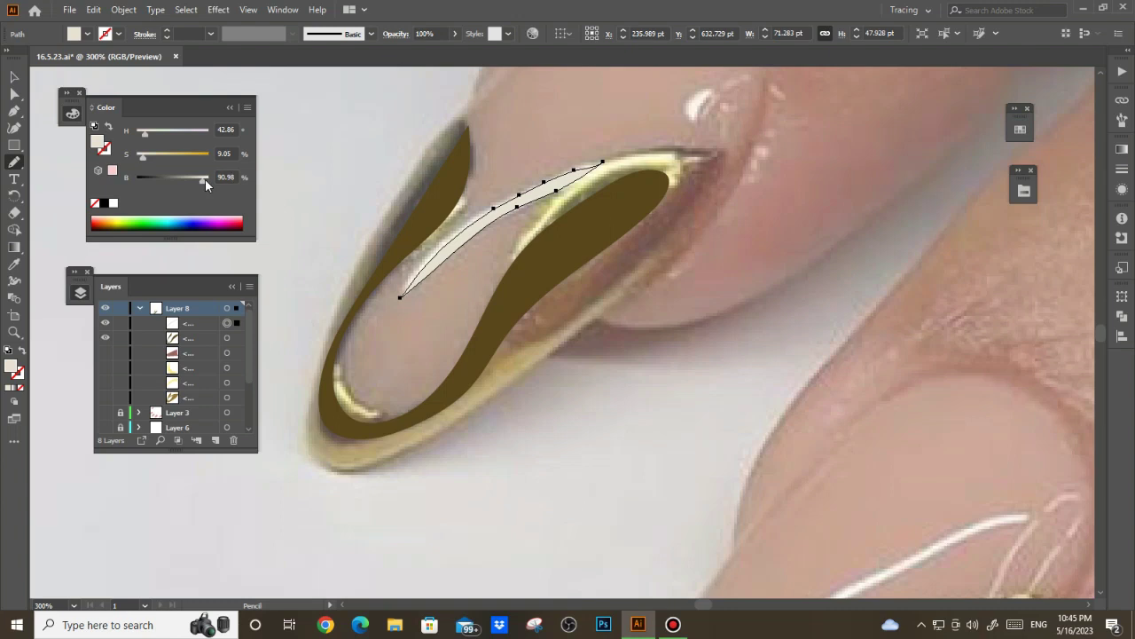
{"action": "key", "text": "v"}
{"action": "key", "text": "ctrl+alt+3"}
{"action": "left_click", "coordinate": [654, 384]}
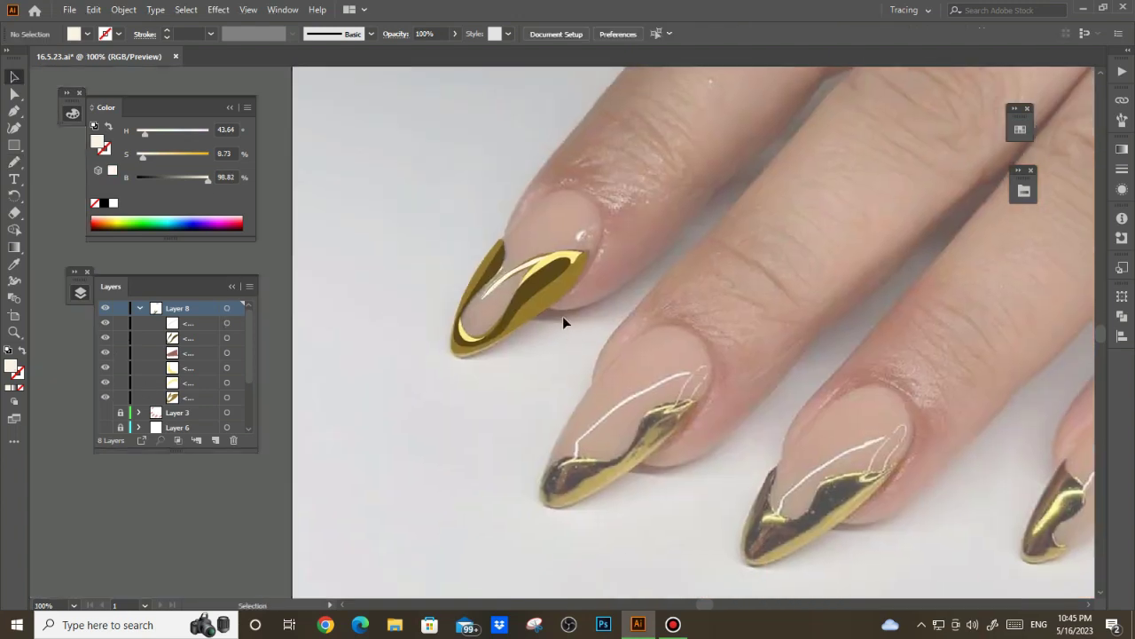
- Sample a gold colour and pencil a thin gold sliver along the nail's side
{"action": "scroll", "coordinate": [563, 315], "scroll_direction": "up", "scroll_amount": 3}
{"action": "key", "text": "i"}
{"action": "left_click", "coordinate": [519, 240]}
{"action": "key", "text": "n"}
{"action": "scroll", "coordinate": [515, 240], "scroll_direction": "up", "scroll_amount": 1}
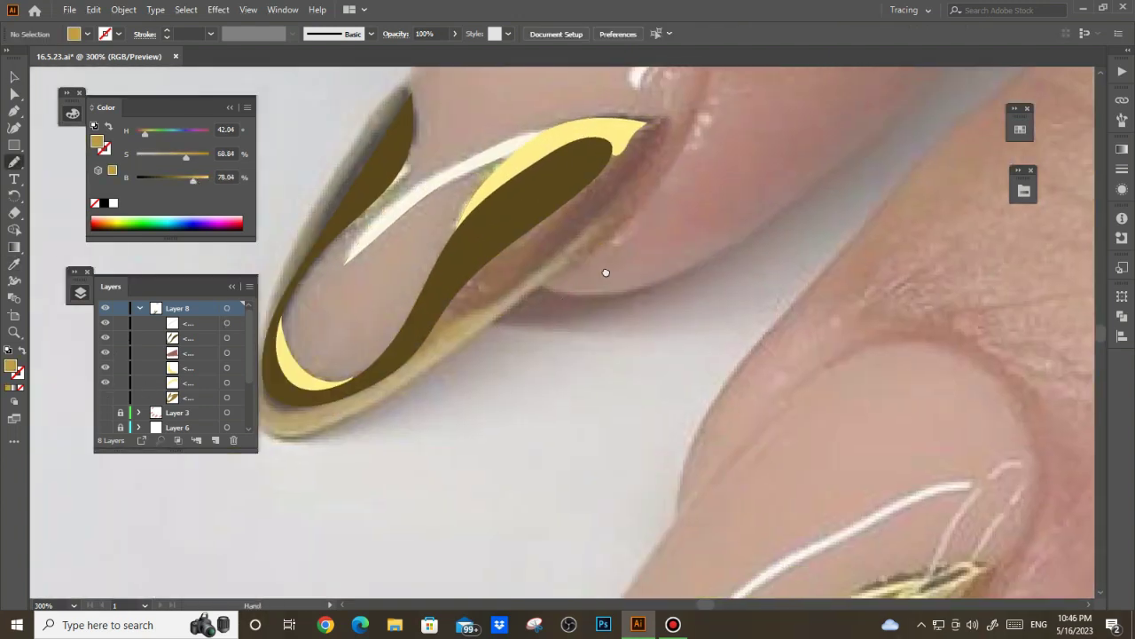
{"action": "scroll", "coordinate": [665, 161], "scroll_direction": "up", "scroll_amount": 1}
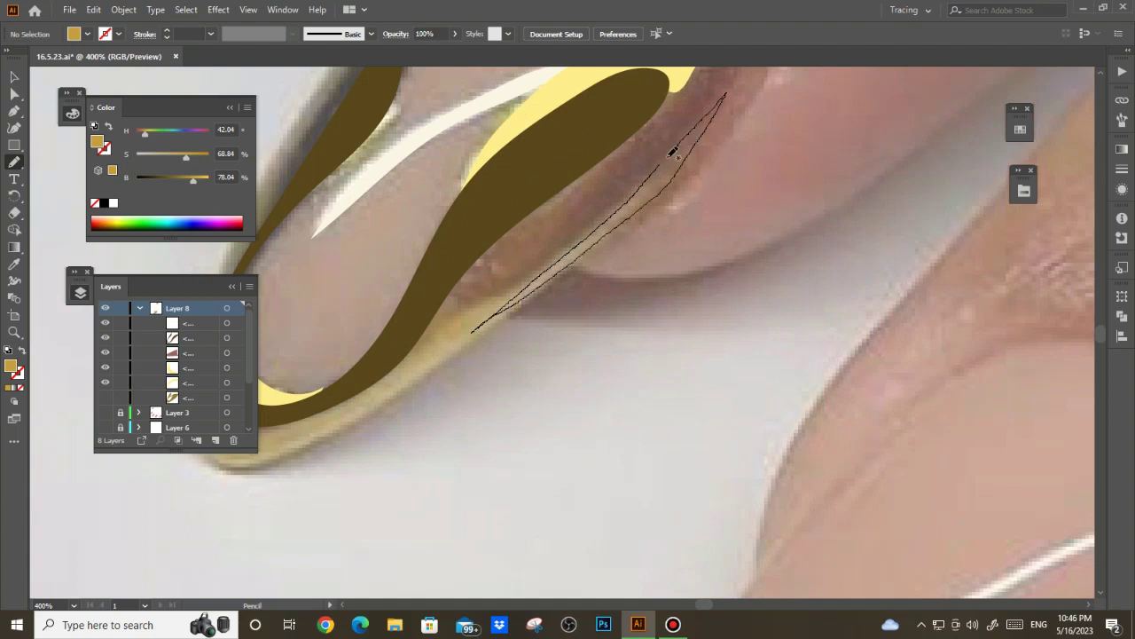
{"action": "left_click_drag", "start_coordinate": [672, 153], "coordinate": [721, 96]}
{"action": "scroll", "coordinate": [568, 337], "scroll_direction": "down", "scroll_amount": 3}
{"action": "key", "text": "v"}
{"action": "scroll", "coordinate": [509, 428], "scroll_direction": "down", "scroll_amount": 2}
- Pencil-trace a closed gold shape over the middle nail's wavy tip
{"action": "scroll", "coordinate": [447, 322], "scroll_direction": "up", "scroll_amount": 2}
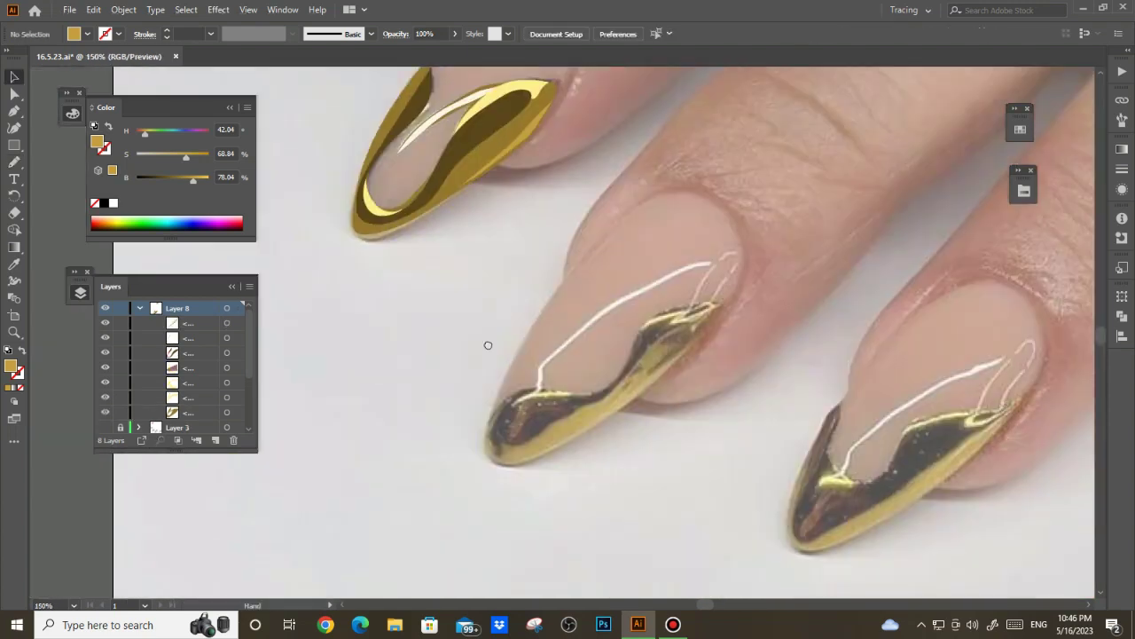
{"action": "scroll", "coordinate": [488, 345], "scroll_direction": "down", "scroll_amount": 1}
{"action": "scroll", "coordinate": [512, 261], "scroll_direction": "up", "scroll_amount": 1}
{"action": "key", "text": "n"}
{"action": "scroll", "coordinate": [712, 238], "scroll_direction": "up", "scroll_amount": 1}
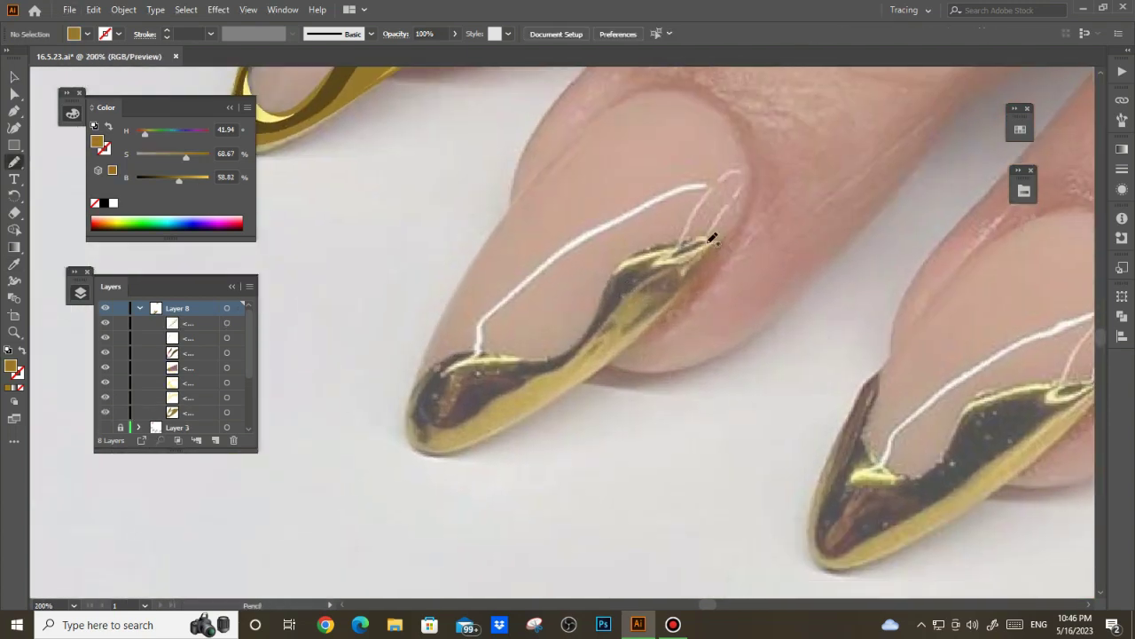
{"action": "scroll", "coordinate": [700, 238], "scroll_direction": "up", "scroll_amount": 3}
{"action": "scroll", "coordinate": [700, 238], "scroll_direction": "down", "scroll_amount": 3}
{"action": "left_click_drag", "start_coordinate": [707, 211], "coordinate": [587, 276]}
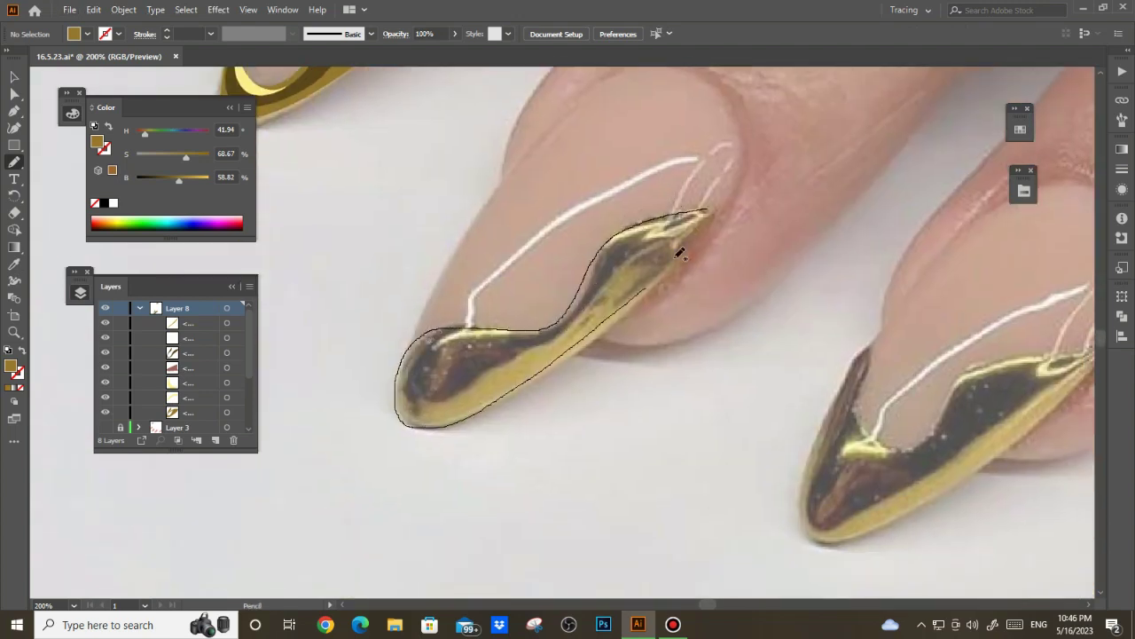
{"action": "left_click_drag", "start_coordinate": [680, 253], "coordinate": [705, 213]}
{"action": "key", "text": "v"}
{"action": "scroll", "coordinate": [568, 337], "scroll_direction": "down", "scroll_amount": 2}
{"action": "left_click", "coordinate": [520, 395]}
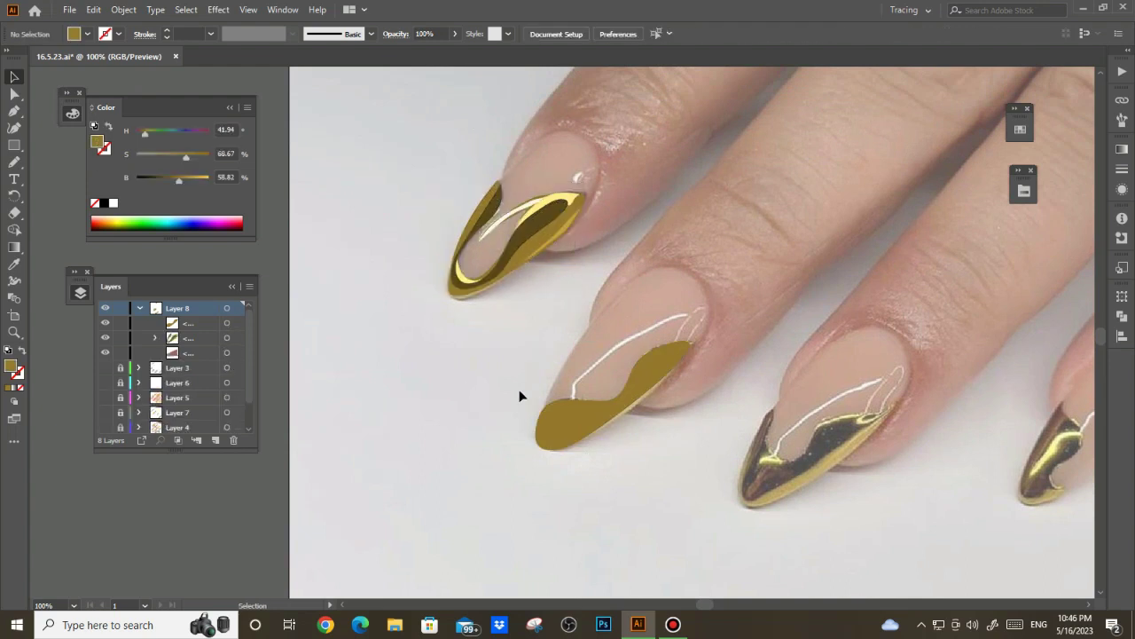
- Hide the new gold shape, pick a near-black brown, and start a dark shading shape
{"action": "left_click", "coordinate": [104, 323]}
{"action": "scroll", "coordinate": [531, 315], "scroll_direction": "up", "scroll_amount": 1}
{"action": "key", "text": "i"}
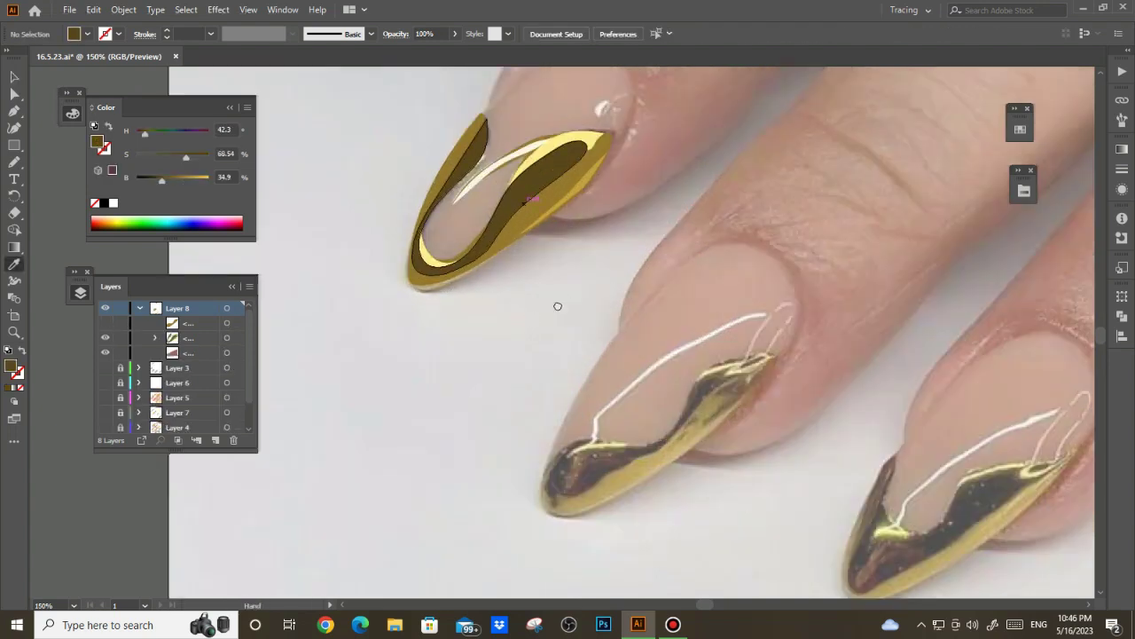
{"action": "left_click", "coordinate": [156, 180]}
{"action": "left_click_drag", "start_coordinate": [156, 183], "coordinate": [149, 180]}
{"action": "scroll", "coordinate": [564, 120], "scroll_direction": "up", "scroll_amount": 1}
{"action": "scroll", "coordinate": [563, 119], "scroll_direction": "up", "scroll_amount": 2}
{"action": "key", "text": "n"}
{"action": "left_click_drag", "start_coordinate": [557, 134], "coordinate": [374, 348]}
- Close the dark shading shape and pencil a dark brown band along the middle nail's tip
{"action": "left_click_drag", "start_coordinate": [546, 149], "coordinate": [550, 144]}
{"action": "scroll", "coordinate": [514, 313], "scroll_direction": "down", "scroll_amount": 4}
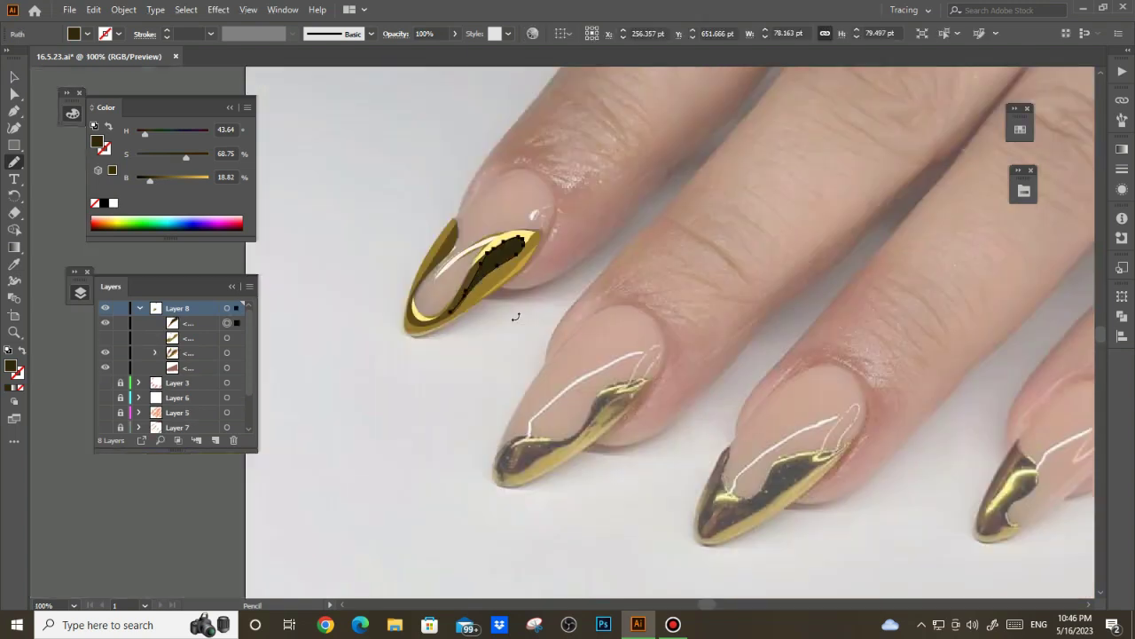
{"action": "scroll", "coordinate": [456, 261], "scroll_direction": "up", "scroll_amount": 1}
{"action": "scroll", "coordinate": [559, 312], "scroll_direction": "up", "scroll_amount": 1}
{"action": "scroll", "coordinate": [611, 363], "scroll_direction": "up", "scroll_amount": 1}
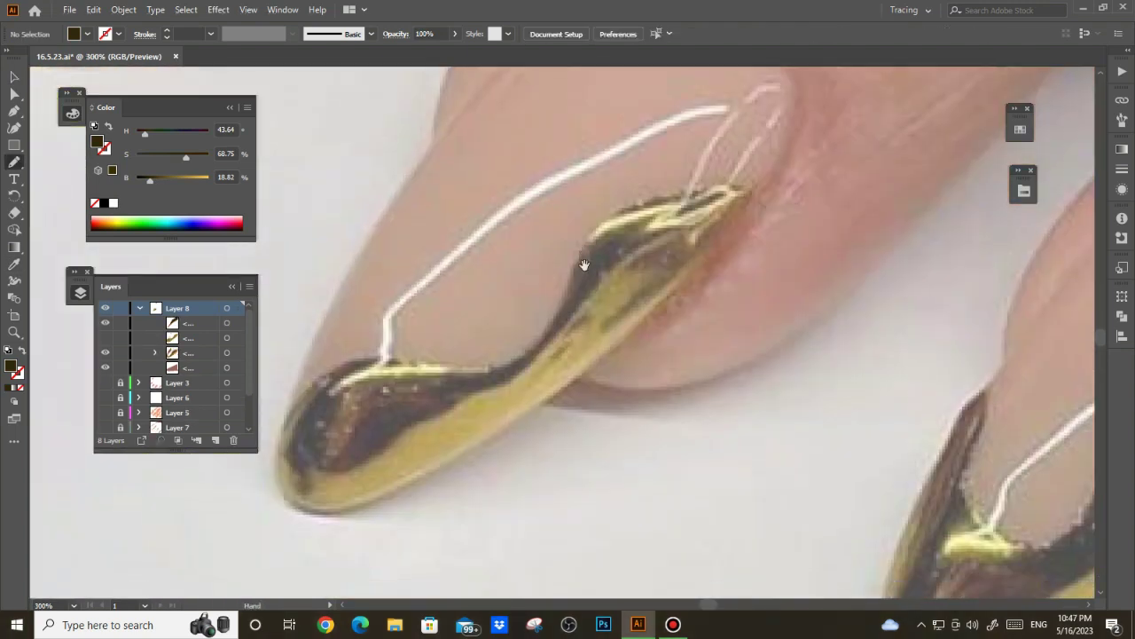
{"action": "scroll", "coordinate": [590, 262], "scroll_direction": "down", "scroll_amount": 1}
{"action": "scroll", "coordinate": [501, 324], "scroll_direction": "up", "scroll_amount": 1}
{"action": "left_click_drag", "start_coordinate": [531, 304], "coordinate": [446, 382]}
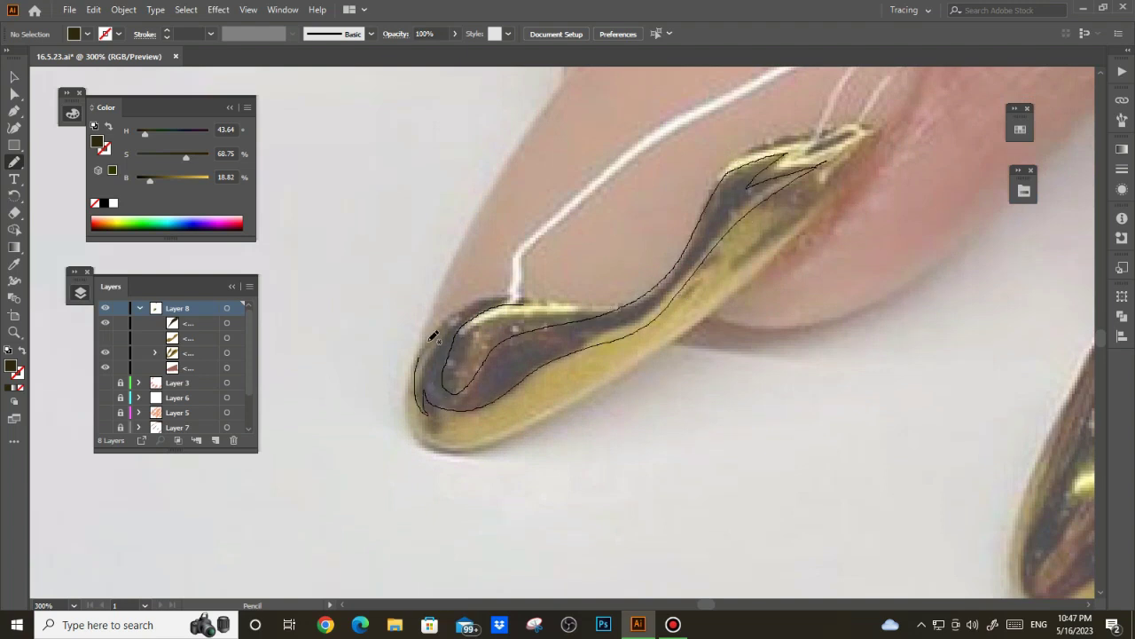
{"action": "left_click_drag", "start_coordinate": [532, 300], "coordinate": [534, 302]}
- Trace an olive shape inside the dark band and recolour a shape with sampled gold
{"action": "scroll", "coordinate": [568, 446], "scroll_direction": "down", "scroll_amount": 1}
{"action": "scroll", "coordinate": [436, 223], "scroll_direction": "up", "scroll_amount": 1}
{"action": "scroll", "coordinate": [411, 271], "scroll_direction": "down", "scroll_amount": 1}
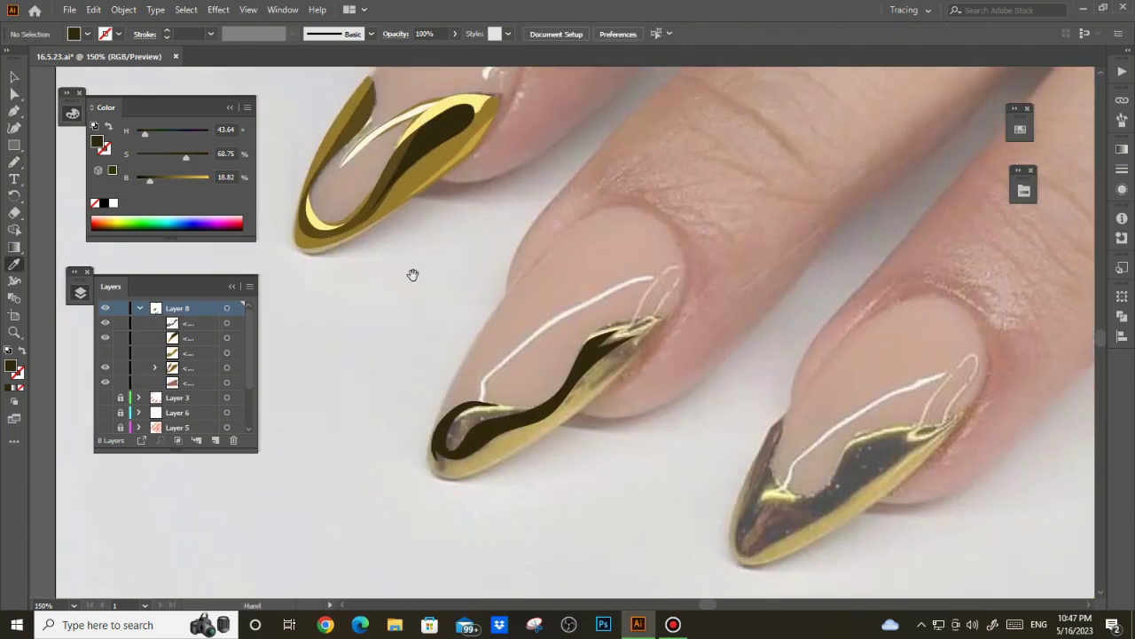
{"action": "scroll", "coordinate": [500, 344], "scroll_direction": "up", "scroll_amount": 1}
{"action": "scroll", "coordinate": [499, 344], "scroll_direction": "up", "scroll_amount": 1}
{"action": "scroll", "coordinate": [443, 346], "scroll_direction": "up", "scroll_amount": 2}
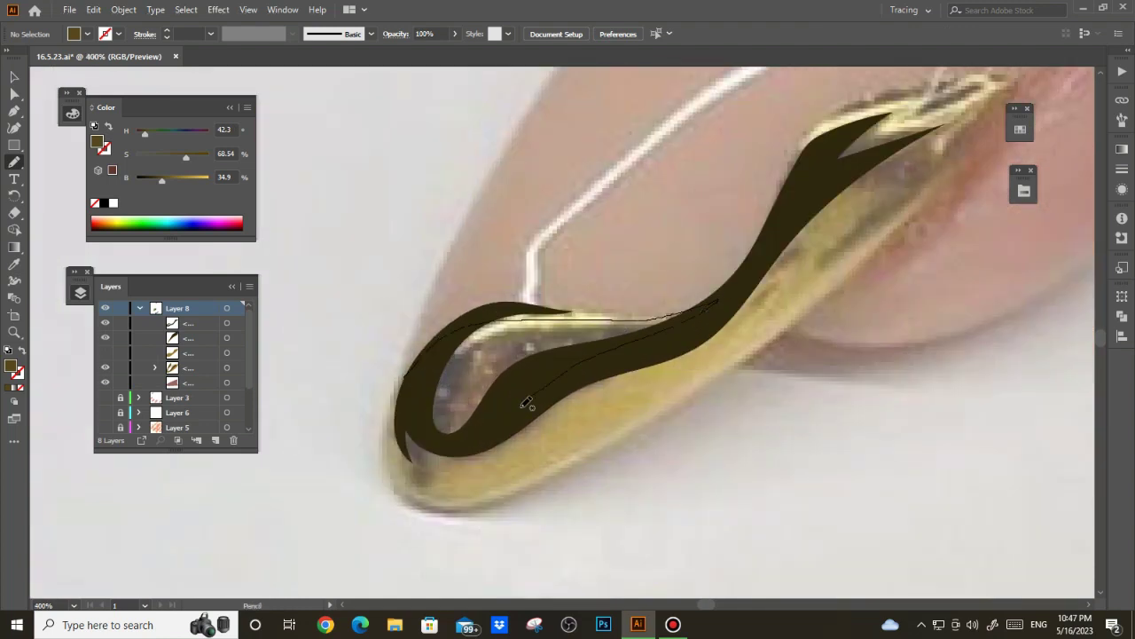
{"action": "left_click_drag", "start_coordinate": [807, 273], "coordinate": [558, 424]}
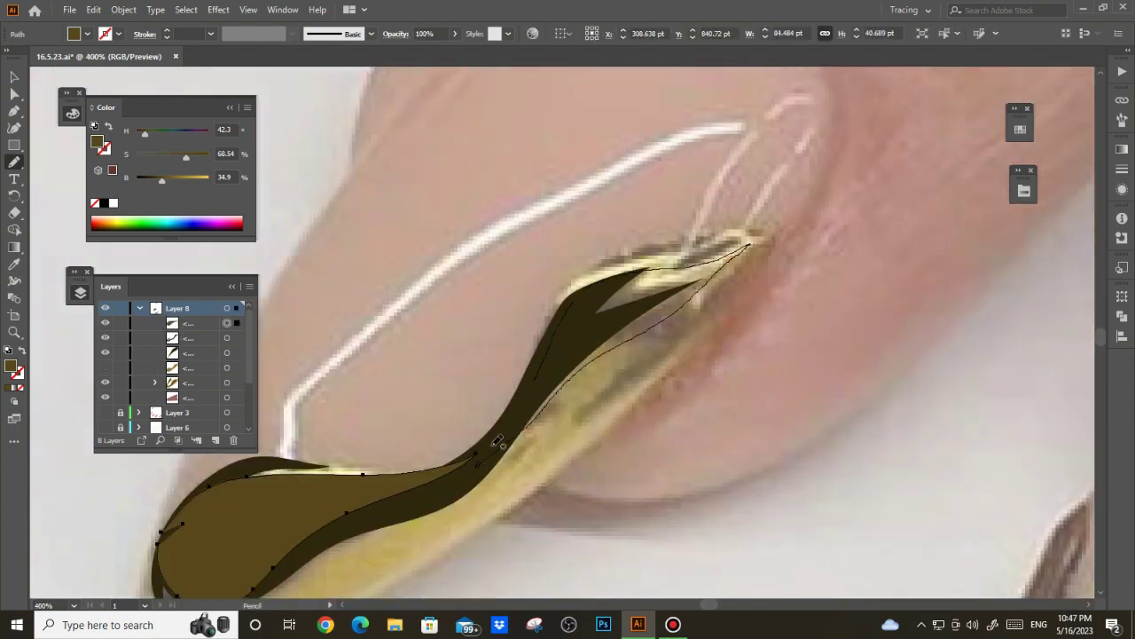
{"action": "scroll", "coordinate": [590, 262], "scroll_direction": "down", "scroll_amount": 2}
{"action": "left_click", "coordinate": [621, 317], "text": "ctrl"}
{"action": "key", "text": "i"}
{"action": "left_click", "coordinate": [520, 354]}
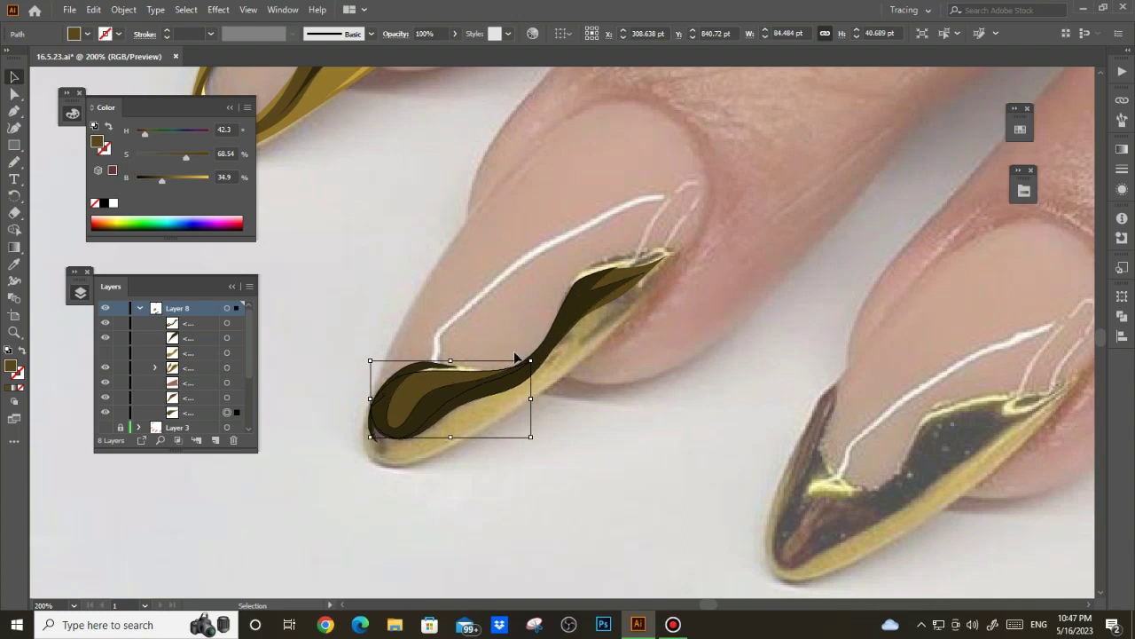
{"action": "scroll", "coordinate": [632, 349], "scroll_direction": "up", "scroll_amount": 2}
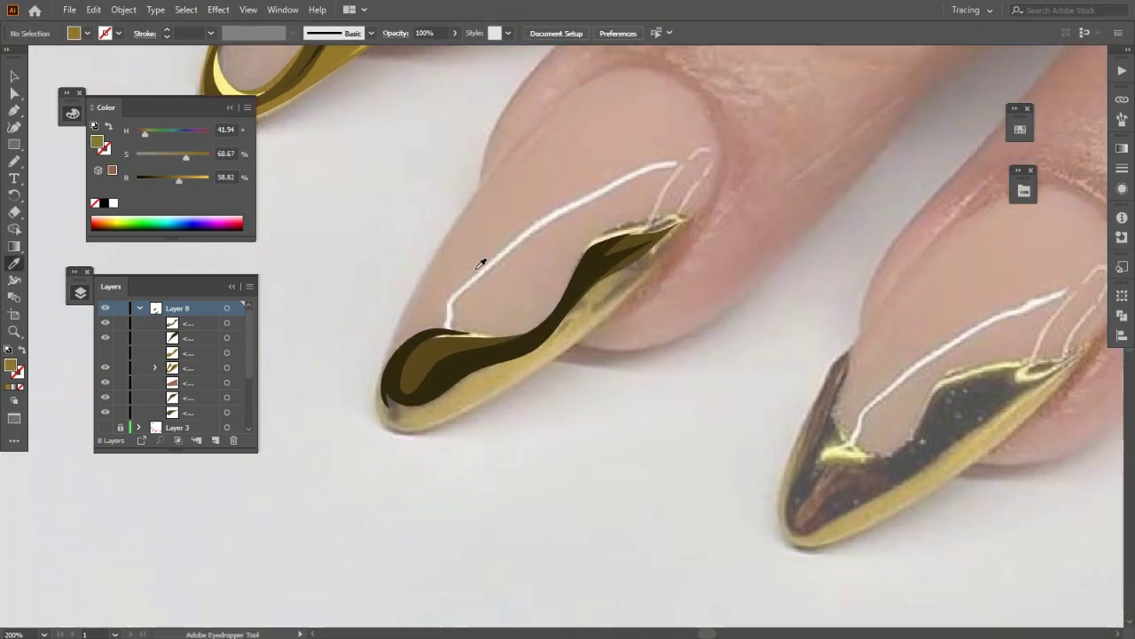
- In full-screen mode, trace a gold base along the middle nail tip and a highlight on top
{"action": "key", "text": "f"}
{"action": "scroll", "coordinate": [473, 270], "scroll_direction": "up", "scroll_amount": 1}
{"action": "key", "text": "n"}
{"action": "left_click_drag", "start_coordinate": [291, 277], "coordinate": [513, 275]}
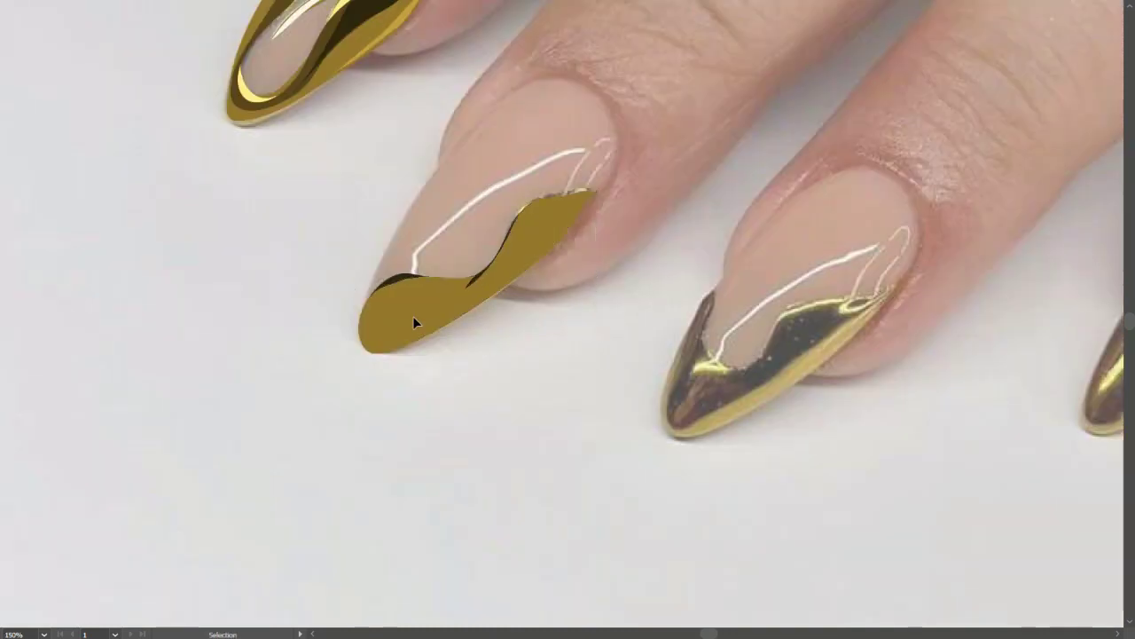
{"action": "scroll", "coordinate": [463, 323], "scroll_direction": "up", "scroll_amount": 3}
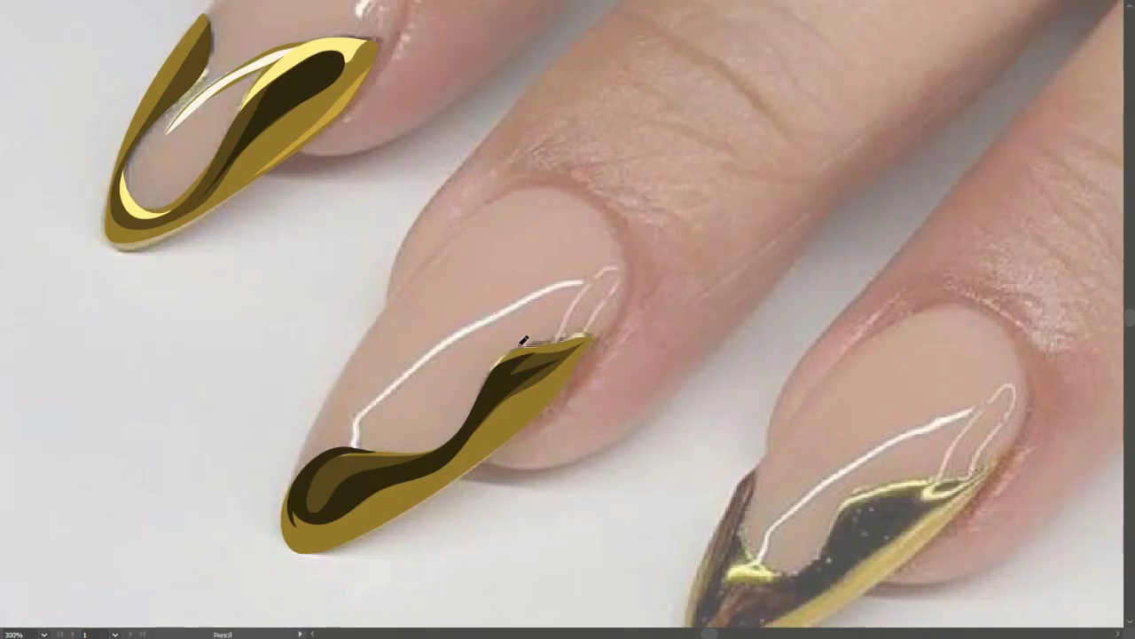
{"action": "key", "text": "n"}
{"action": "left_click_drag", "start_coordinate": [652, 257], "coordinate": [497, 275]}
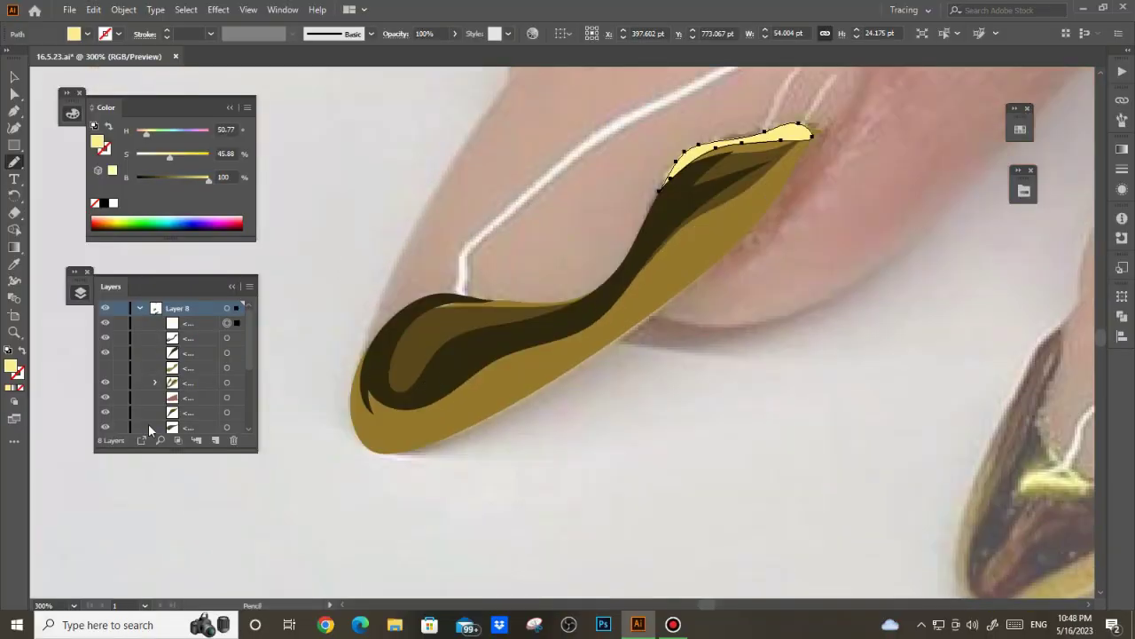
- Hide the dark brown shapes and pencil pale yellow highlights along the middle nail's gold tip
{"action": "scroll", "coordinate": [293, 362], "scroll_direction": "down", "scroll_amount": 1}
{"action": "scroll", "coordinate": [137, 377], "scroll_direction": "down", "scroll_amount": 3}
{"action": "left_click", "coordinate": [106, 352]}
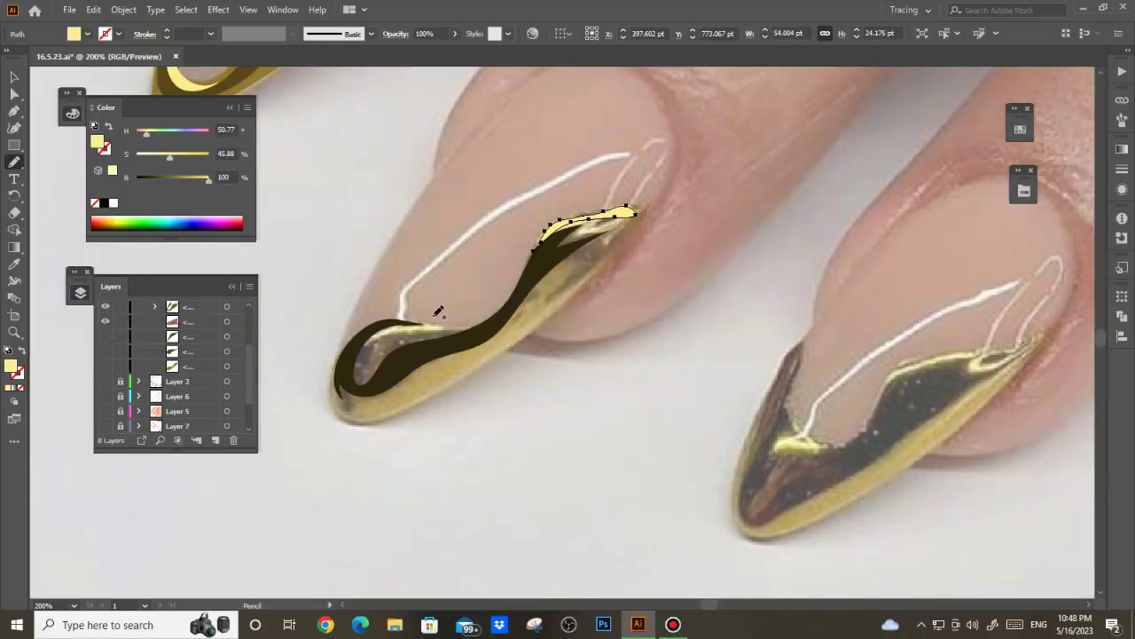
{"action": "scroll", "coordinate": [425, 301], "scroll_direction": "up", "scroll_amount": 3}
{"action": "left_click_drag", "start_coordinate": [324, 324], "coordinate": [482, 292]}
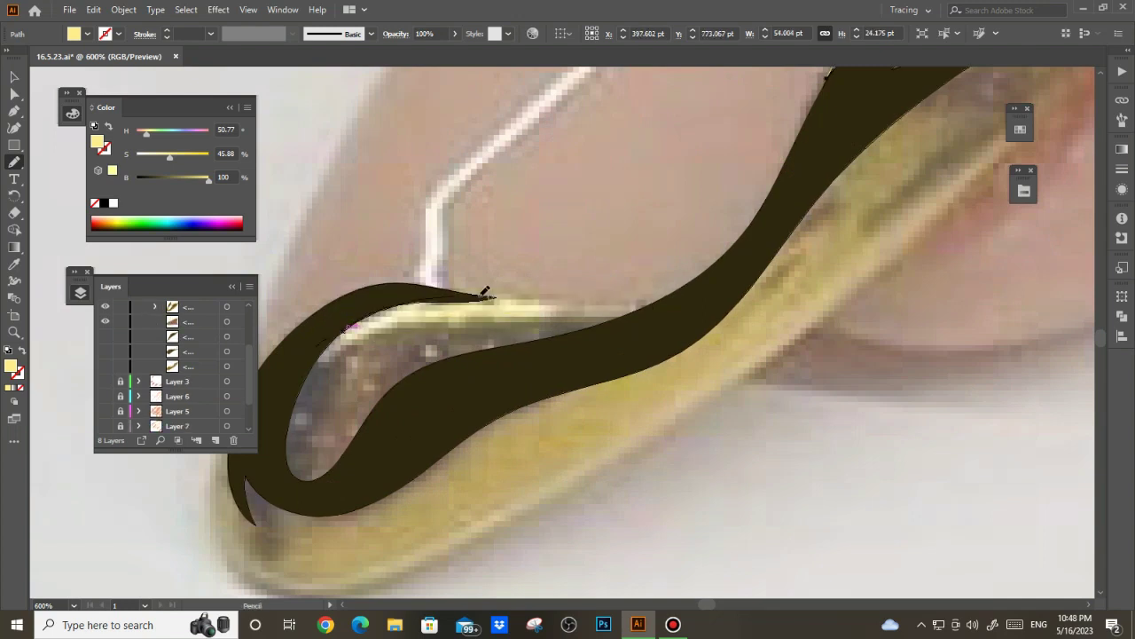
{"action": "scroll", "coordinate": [456, 325], "scroll_direction": "down", "scroll_amount": 1}
{"action": "left_click_drag", "start_coordinate": [569, 357], "coordinate": [606, 311]}
{"action": "scroll", "coordinate": [669, 193], "scroll_direction": "up", "scroll_amount": 1}
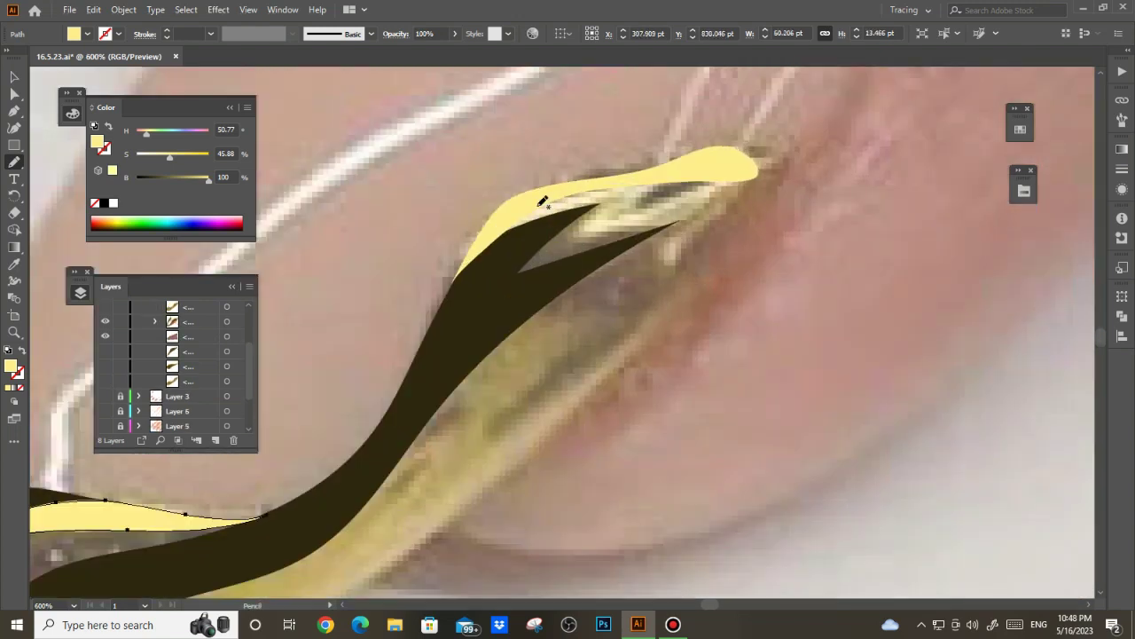
{"action": "left_click_drag", "start_coordinate": [719, 157], "coordinate": [720, 167]}
{"action": "scroll", "coordinate": [683, 177], "scroll_direction": "down", "scroll_amount": 1}
{"action": "mouse_move", "coordinate": [567, 409]}
{"action": "left_mouse_down"}
{"action": "mouse_move", "coordinate": [606, 293]}
{"action": "mouse_move", "coordinate": [528, 360]}
{"action": "left_mouse_up"}
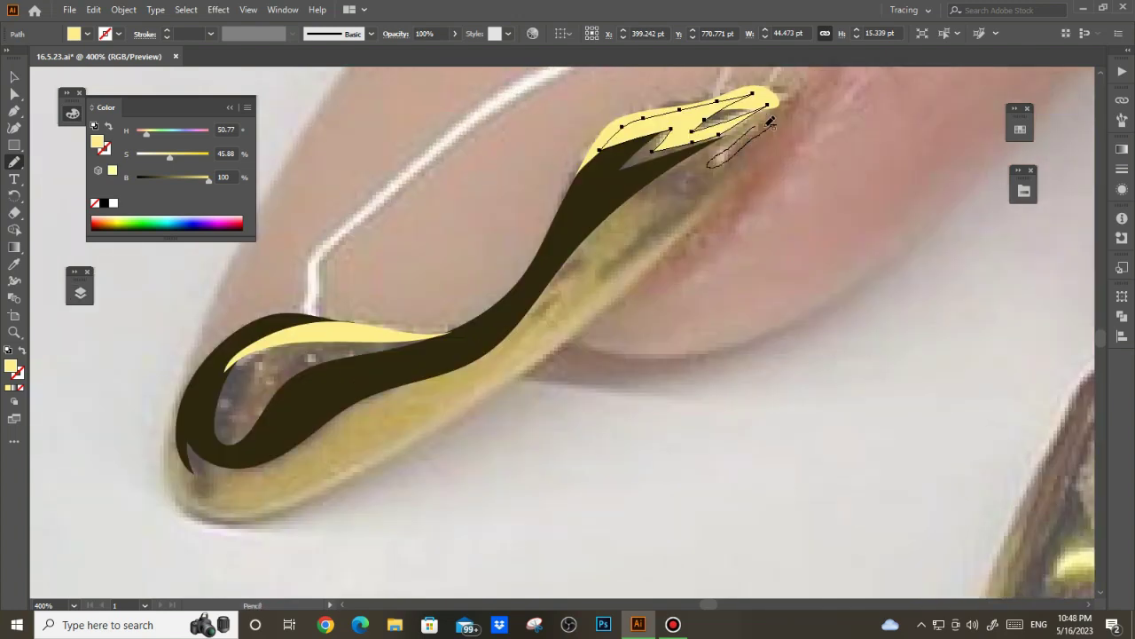
{"action": "scroll", "coordinate": [770, 121], "scroll_direction": "down", "scroll_amount": 1}
{"action": "left_click_drag", "start_coordinate": [751, 158], "coordinate": [628, 266]}
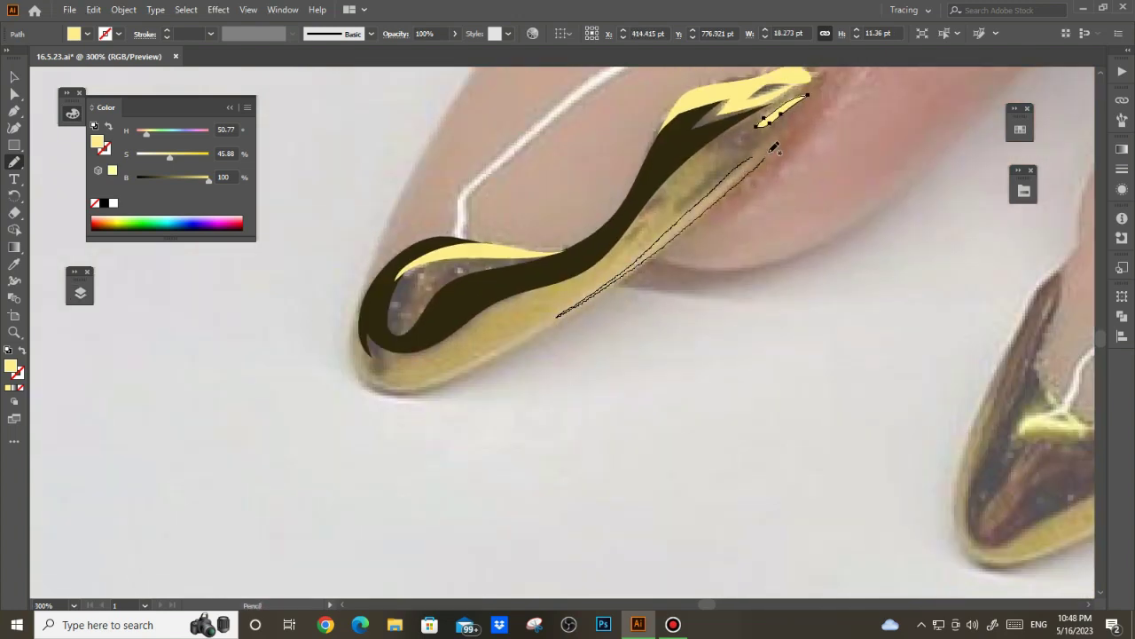
{"action": "left_click_drag", "start_coordinate": [770, 151], "coordinate": [765, 155]}
- Clear the selection and show the layers list to review the nail's shapes
{"action": "key", "text": "v"}
{"action": "left_click", "coordinate": [628, 379]}
{"action": "left_click", "coordinate": [80, 293]}
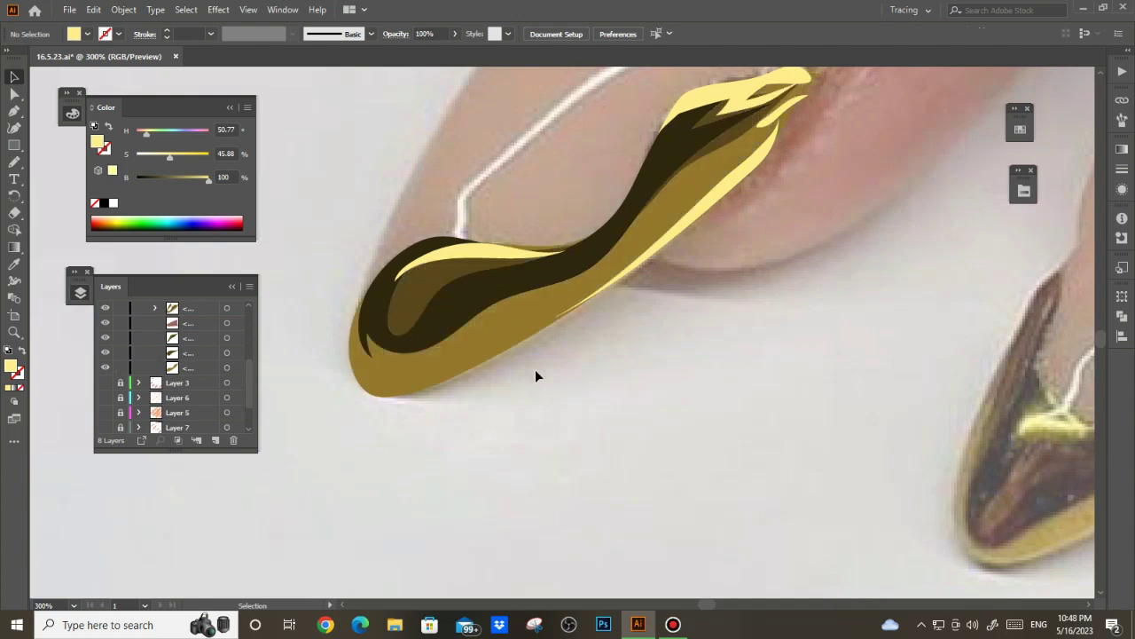
{"action": "scroll", "coordinate": [541, 391], "scroll_direction": "down", "scroll_amount": 2}
{"action": "scroll", "coordinate": [552, 408], "scroll_direction": "down", "scroll_amount": 1}
{"action": "scroll", "coordinate": [604, 403], "scroll_direction": "up", "scroll_amount": 1}
{"action": "scroll", "coordinate": [502, 369], "scroll_direction": "up", "scroll_amount": 2}
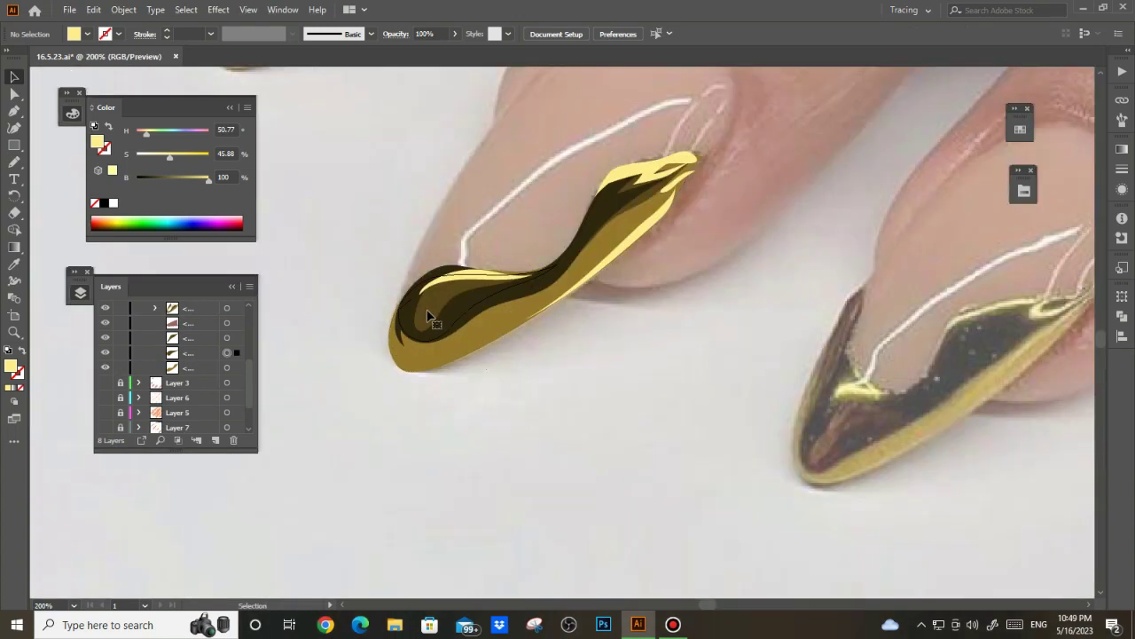
- Check the dark inner path's anchors, marquee-select the second nail, then pan to the third nail
{"action": "left_click", "coordinate": [428, 316]}
{"action": "key", "text": "a"}
{"action": "left_click", "coordinate": [441, 320]}
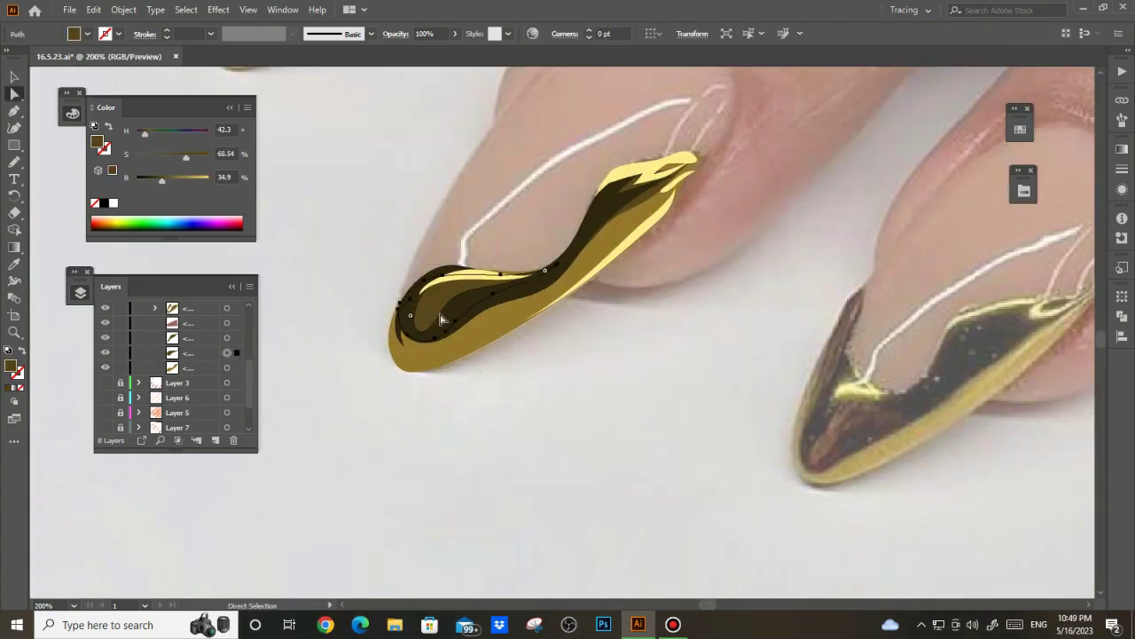
{"action": "key", "text": "v"}
{"action": "scroll", "coordinate": [600, 414], "scroll_direction": "down", "scroll_amount": 1}
{"action": "left_click_drag", "start_coordinate": [340, 195], "coordinate": [565, 387]}
{"action": "left_click", "coordinate": [537, 396]}
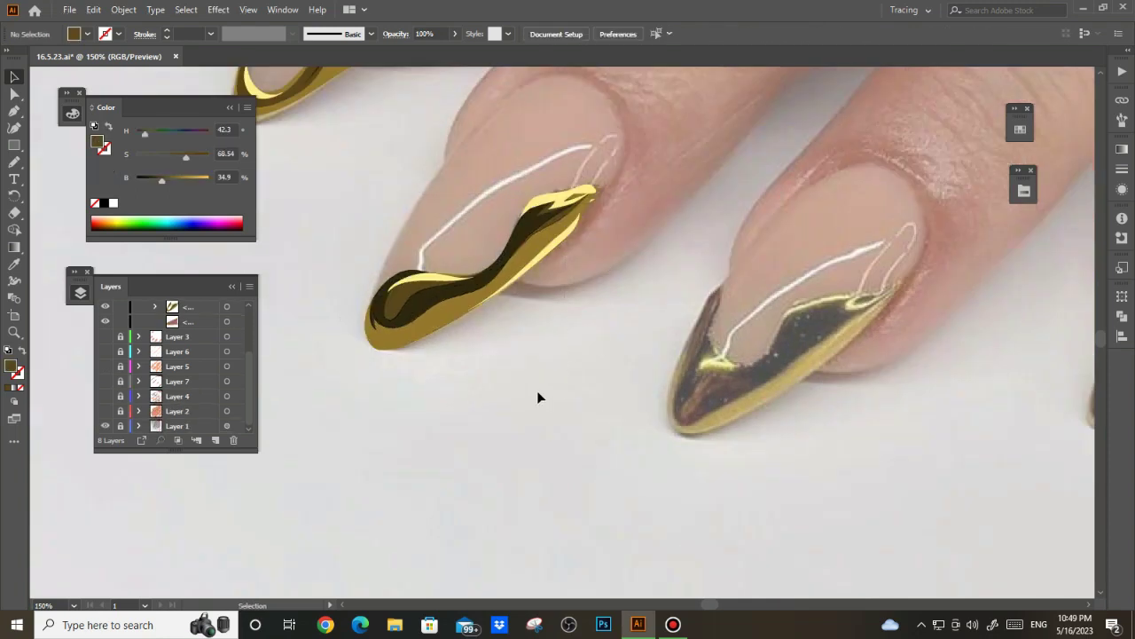
{"action": "left_click_drag", "start_coordinate": [651, 337], "coordinate": [577, 274]}
- Sample the nail's gold colour and pencil a gold base shape over the third nail's tip
{"action": "key", "text": "i"}
{"action": "left_click", "coordinate": [458, 184]}
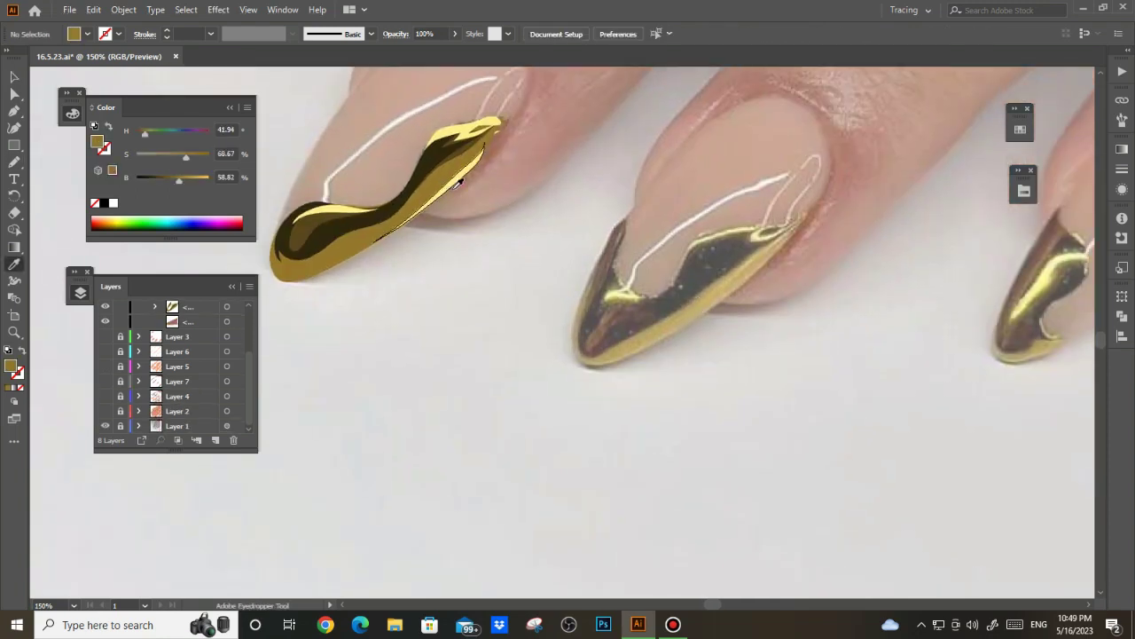
{"action": "scroll", "coordinate": [577, 222], "scroll_direction": "up", "scroll_amount": 1}
{"action": "key", "text": "n"}
{"action": "left_click_drag", "start_coordinate": [589, 186], "coordinate": [599, 206]}
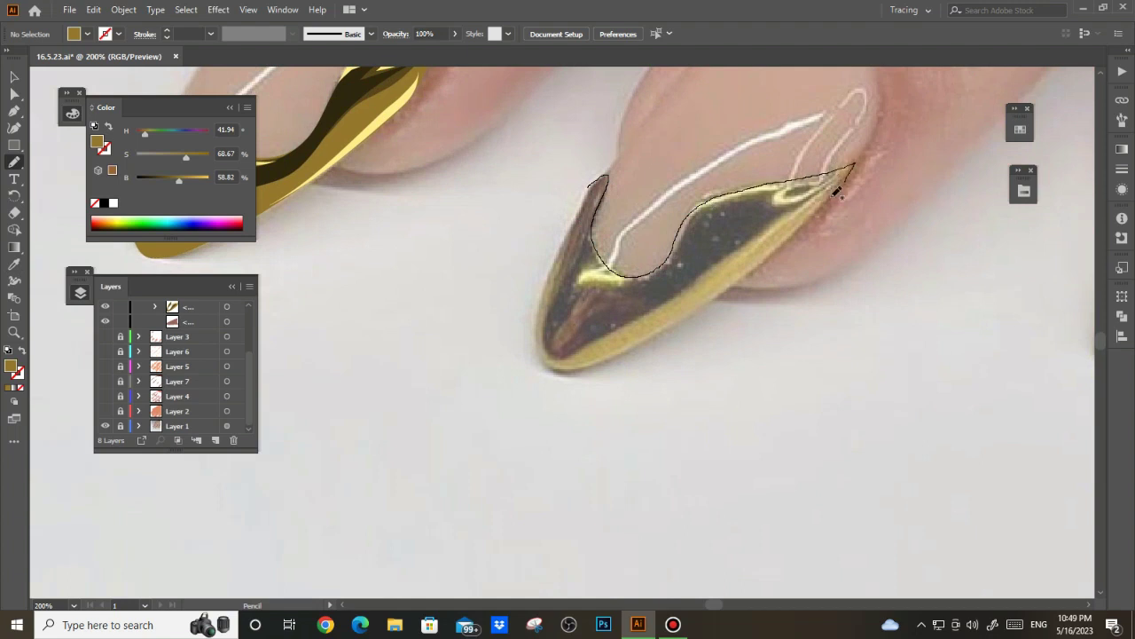
{"action": "left_click_drag", "start_coordinate": [596, 181], "coordinate": [600, 177]}
- Hide the gold tip shape and begin penciling the dark brown inner reflection
{"action": "key", "text": "v"}
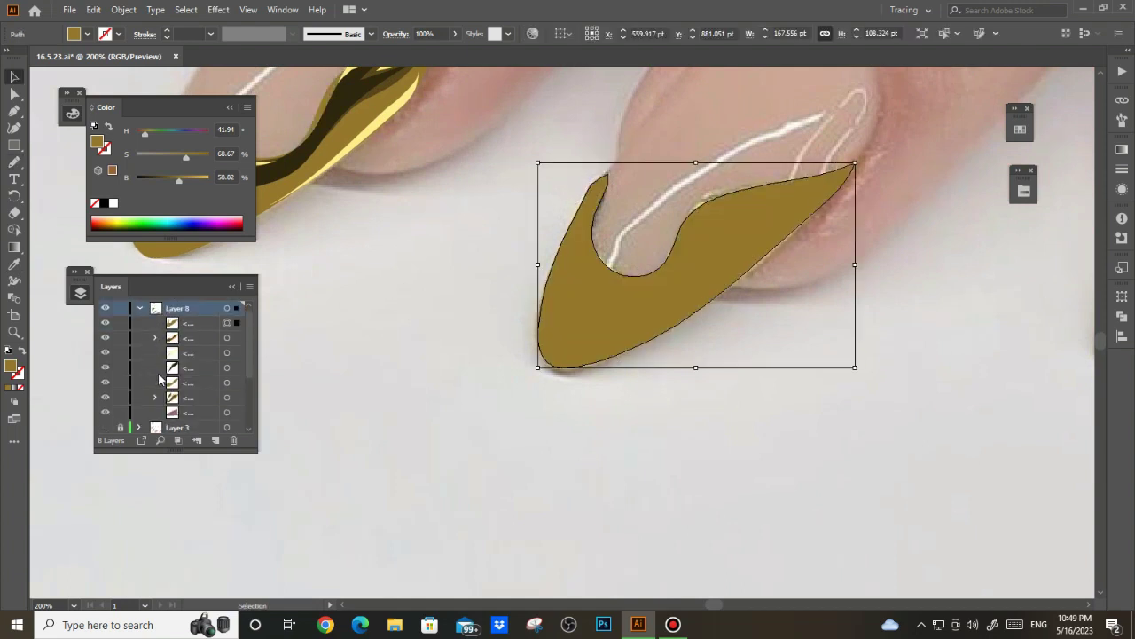
{"action": "left_click", "coordinate": [105, 322]}
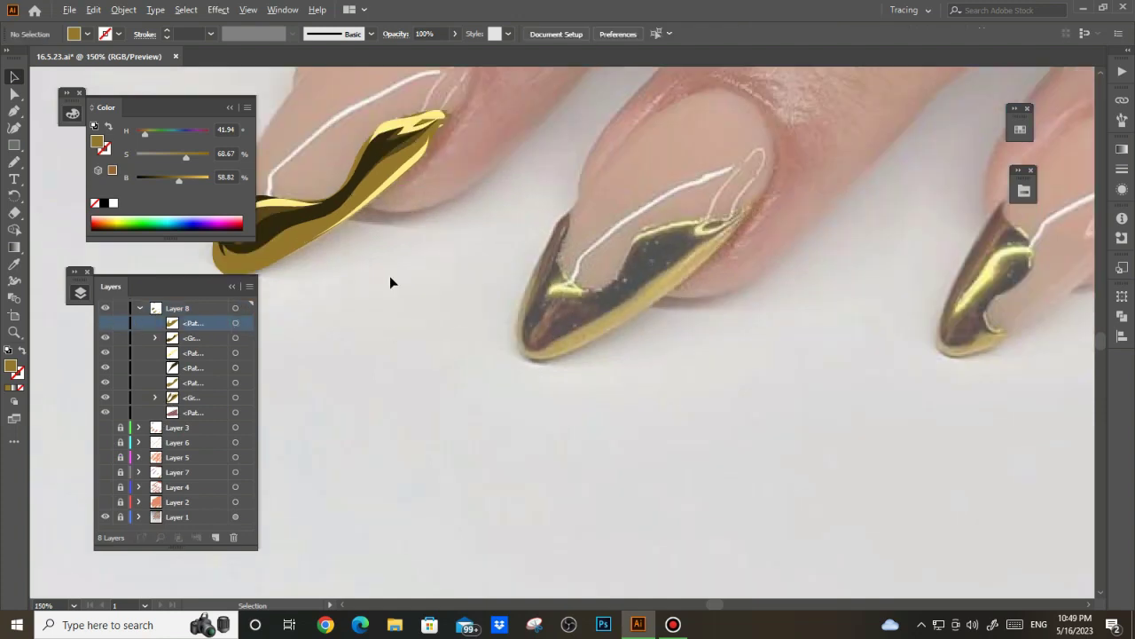
{"action": "key", "text": "n"}
{"action": "mouse_move", "coordinate": [393, 282]}
{"action": "left_mouse_down"}
{"action": "mouse_move", "coordinate": [552, 248]}
{"action": "mouse_move", "coordinate": [556, 226]}
{"action": "left_mouse_up"}
{"action": "left_click_drag", "start_coordinate": [574, 180], "coordinate": [565, 247]}
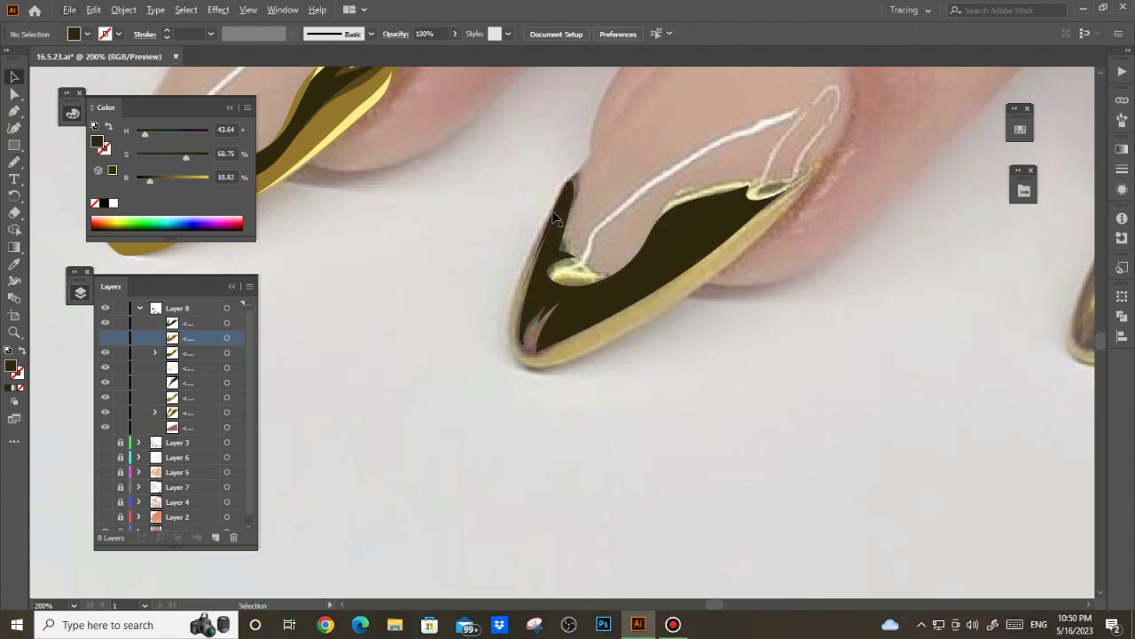
- Finish the dark reflection shape and pencil pale yellow highlights on the third nail's tip
{"action": "left_click_drag", "start_coordinate": [396, 161], "coordinate": [493, 196]}
{"action": "key", "text": "i"}
{"action": "left_click", "coordinate": [624, 174]}
{"action": "key", "text": "n"}
{"action": "scroll", "coordinate": [659, 291], "scroll_direction": "up", "scroll_amount": 2}
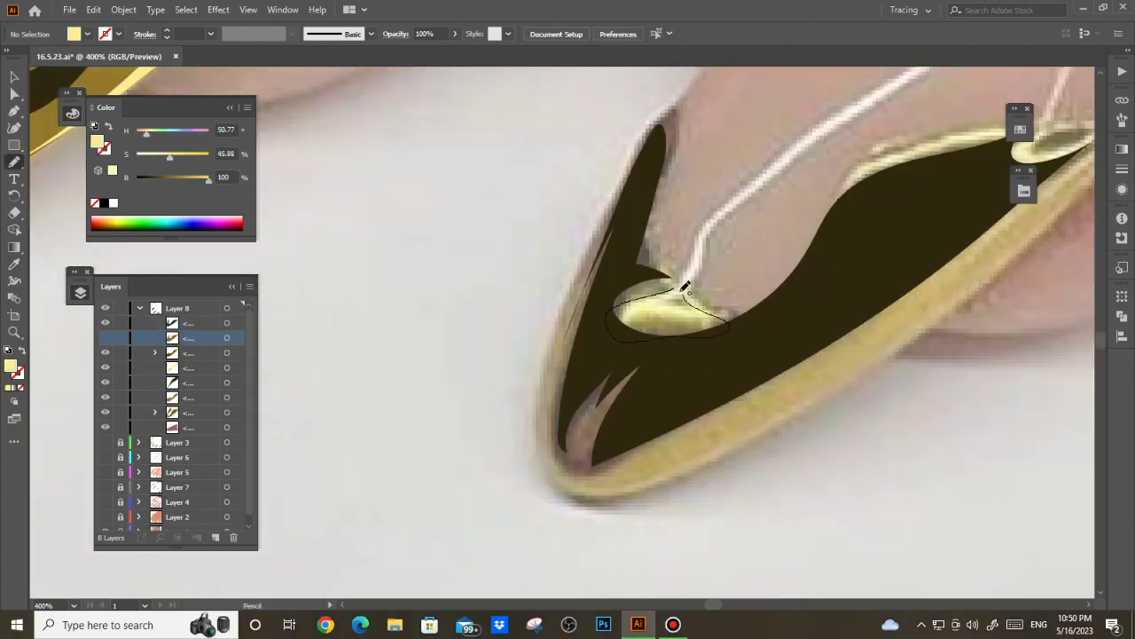
{"action": "left_click_drag", "start_coordinate": [685, 285], "coordinate": [683, 289]}
{"action": "scroll", "coordinate": [934, 183], "scroll_direction": "right", "scroll_amount": 3}
{"action": "scroll", "coordinate": [934, 182], "scroll_direction": "up", "scroll_amount": 1}
{"action": "left_click_drag", "start_coordinate": [948, 182], "coordinate": [923, 191]}
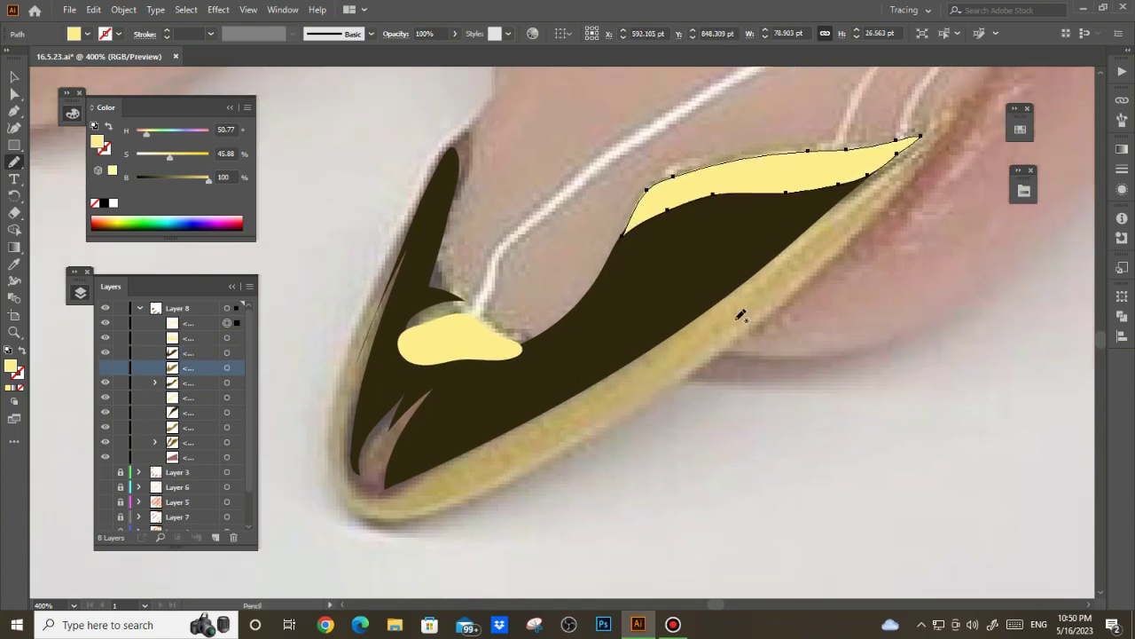
- Delete the stray yellow blob and redraw the yellow highlight oval at the inner curve
{"action": "key", "text": "v"}
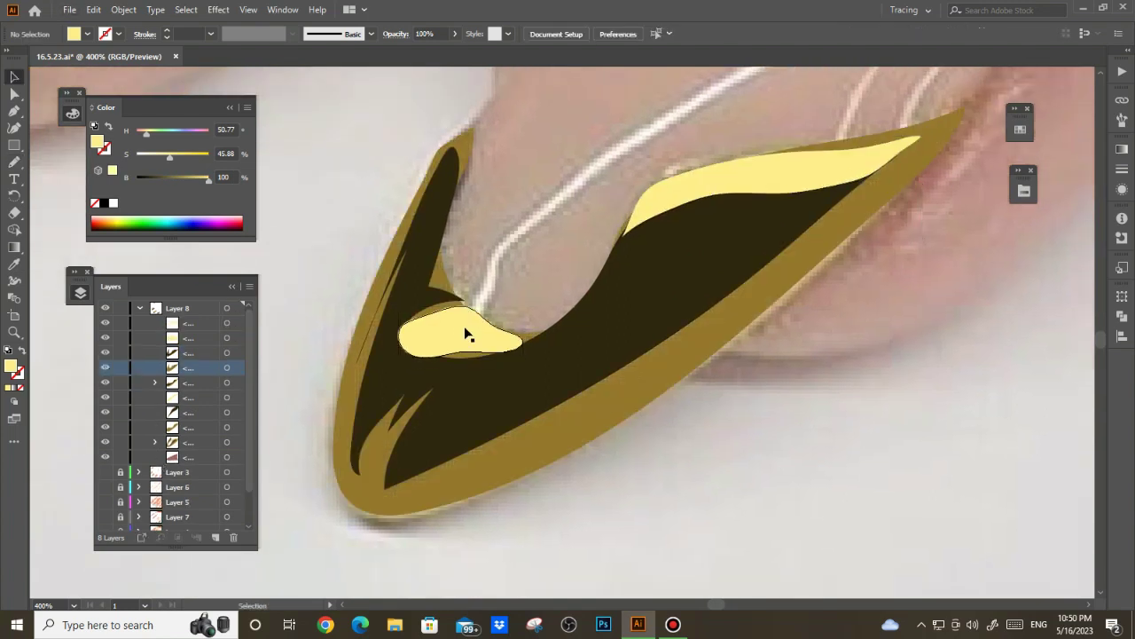
{"action": "left_click", "coordinate": [476, 316]}
{"action": "key", "text": "Delete"}
{"action": "key", "text": "n"}
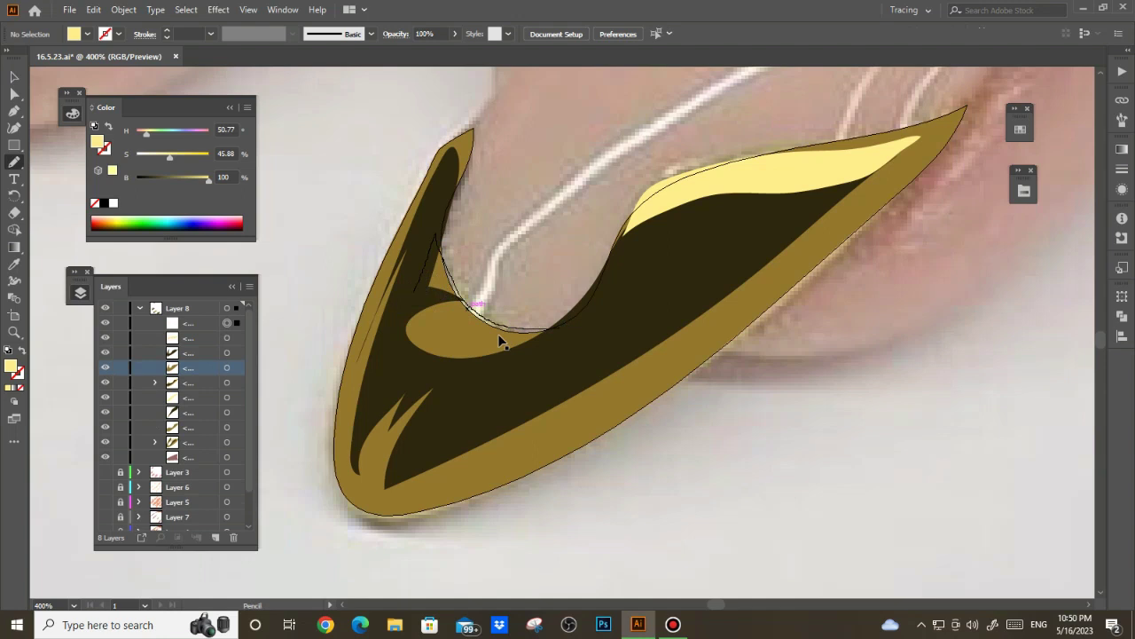
{"action": "scroll", "coordinate": [461, 337], "scroll_direction": "up", "scroll_amount": 1}
{"action": "scroll", "coordinate": [558, 311], "scroll_direction": "down", "scroll_amount": 2}
{"action": "left_click_drag", "start_coordinate": [556, 311], "coordinate": [456, 366]}
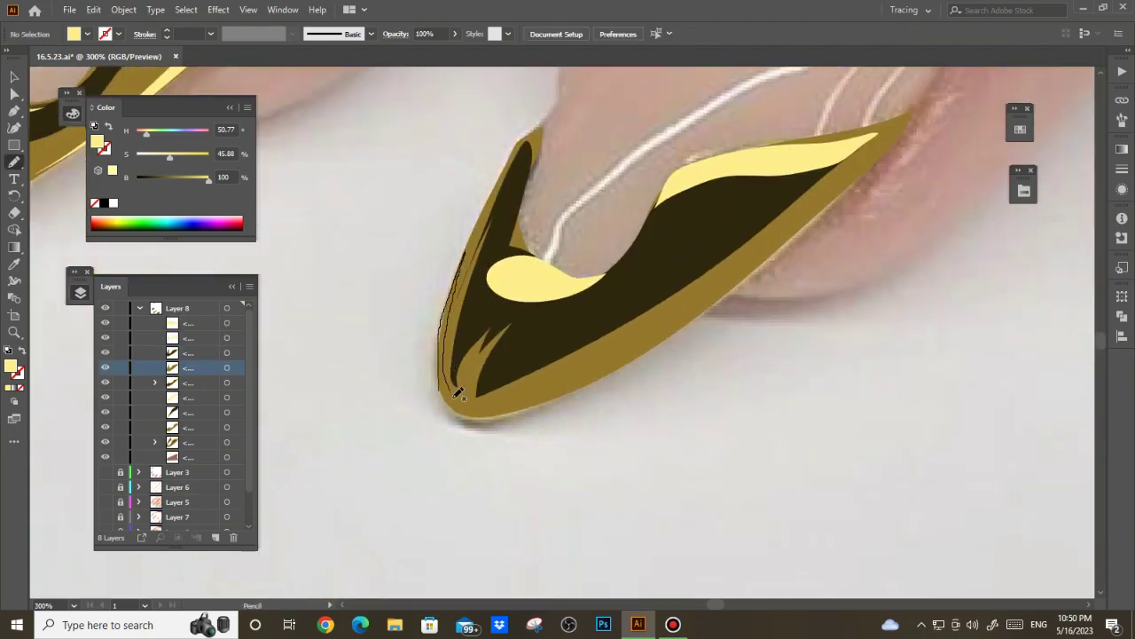
- Pencil a bright gold rim around the third nail's tip
{"action": "left_click_drag", "start_coordinate": [487, 414], "coordinate": [461, 403]}
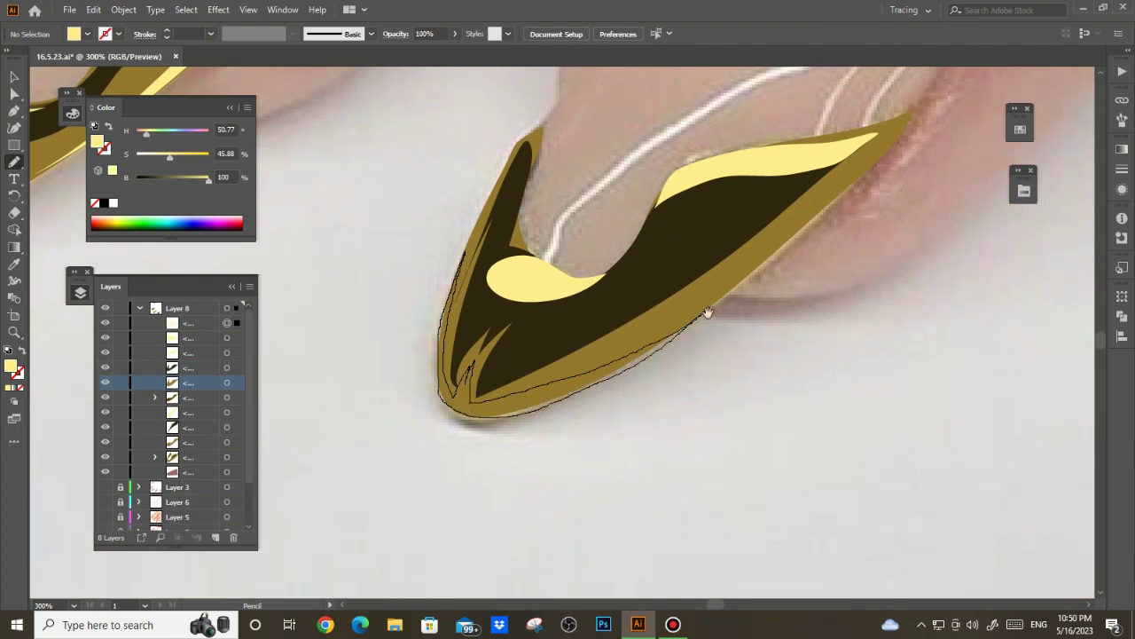
{"action": "scroll", "coordinate": [689, 428], "scroll_direction": "down", "scroll_amount": 4}
{"action": "scroll", "coordinate": [688, 427], "scroll_direction": "down", "scroll_amount": 2}
{"action": "scroll", "coordinate": [742, 398], "scroll_direction": "up", "scroll_amount": 4}
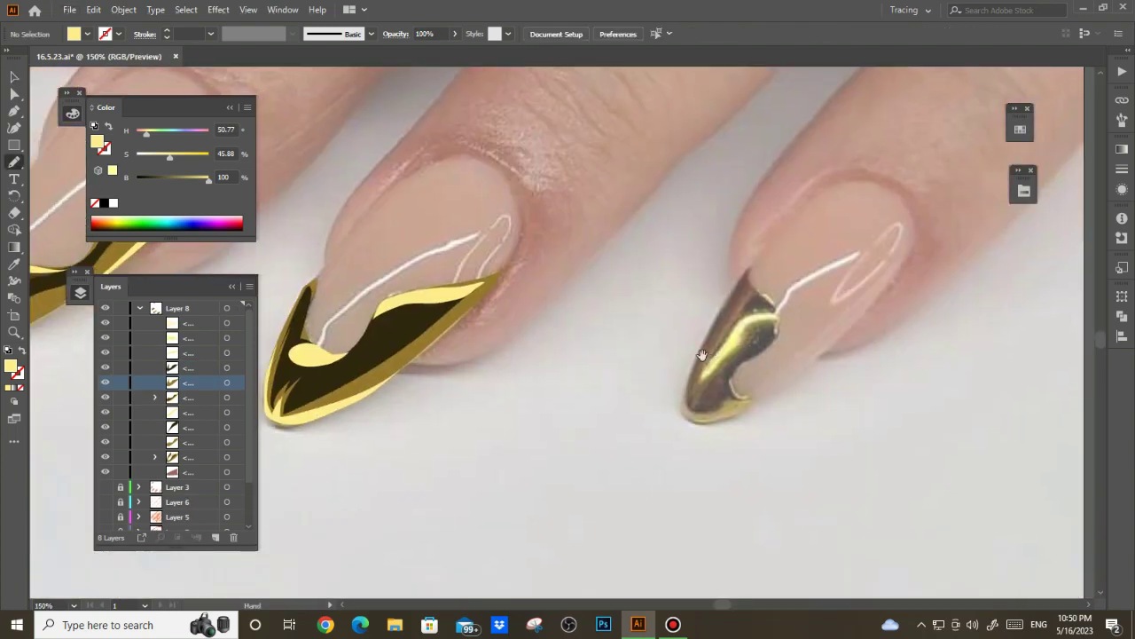
{"action": "scroll", "coordinate": [726, 404], "scroll_direction": "down", "scroll_amount": 1}
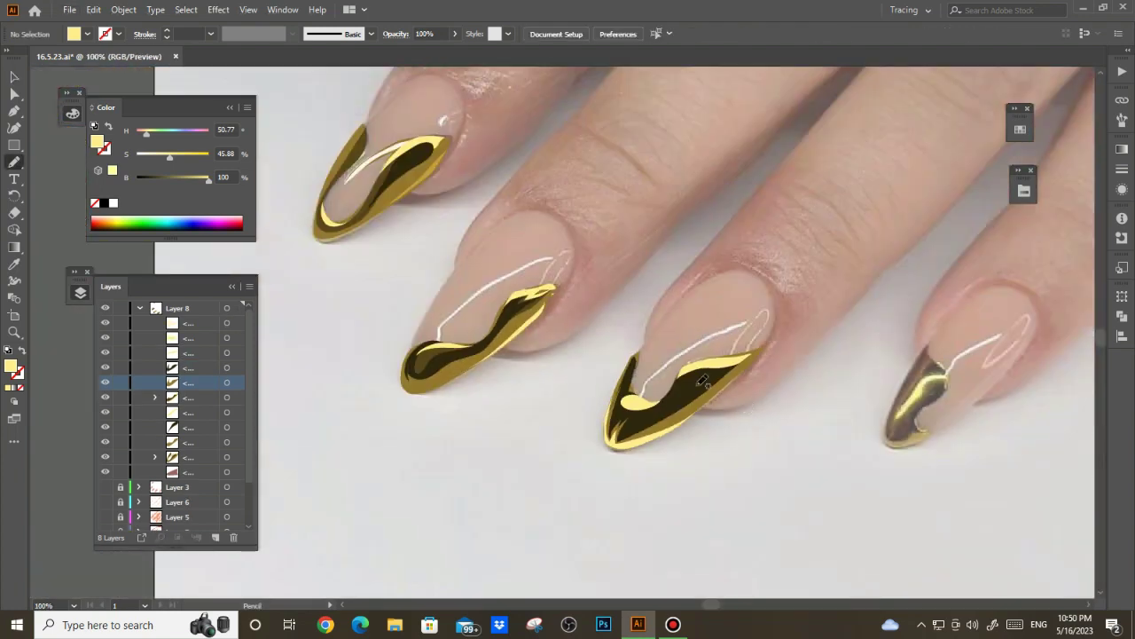
- Pencil a darker strip along the third nail's upper edge
{"action": "key", "text": "v"}
{"action": "left_click", "coordinate": [690, 413]}
{"action": "left_click", "coordinate": [716, 400]}
{"action": "left_click", "coordinate": [446, 368]}
{"action": "scroll", "coordinate": [492, 427], "scroll_direction": "up", "scroll_amount": 3}
{"action": "key", "text": "n"}
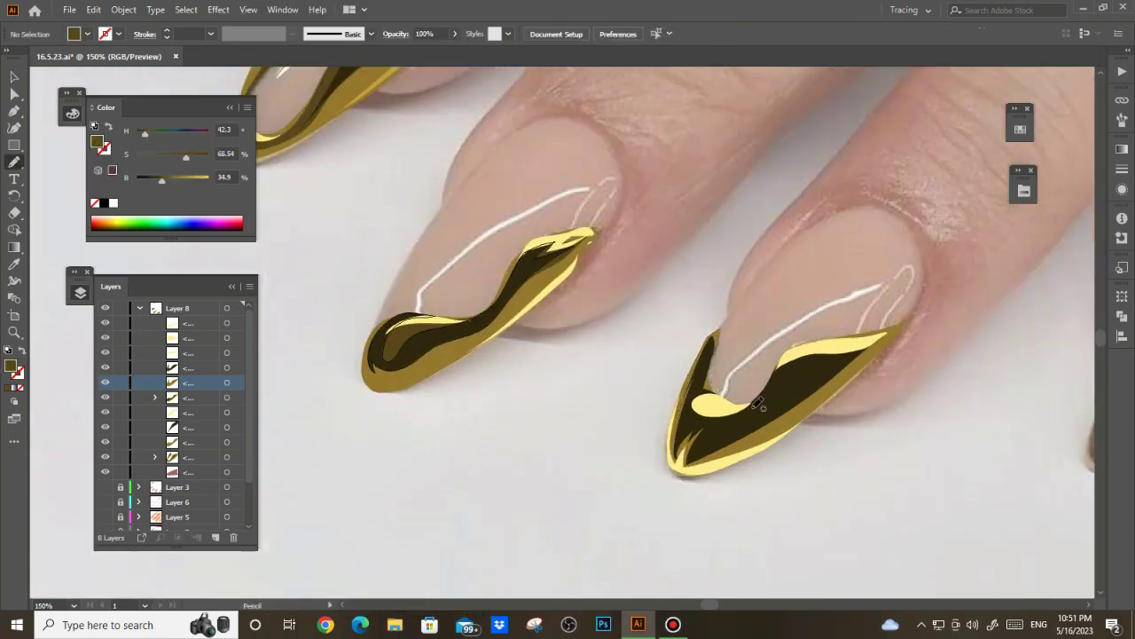
{"action": "scroll", "coordinate": [803, 368], "scroll_direction": "up", "scroll_amount": 1}
{"action": "scroll", "coordinate": [803, 368], "scroll_direction": "up", "scroll_amount": 1}
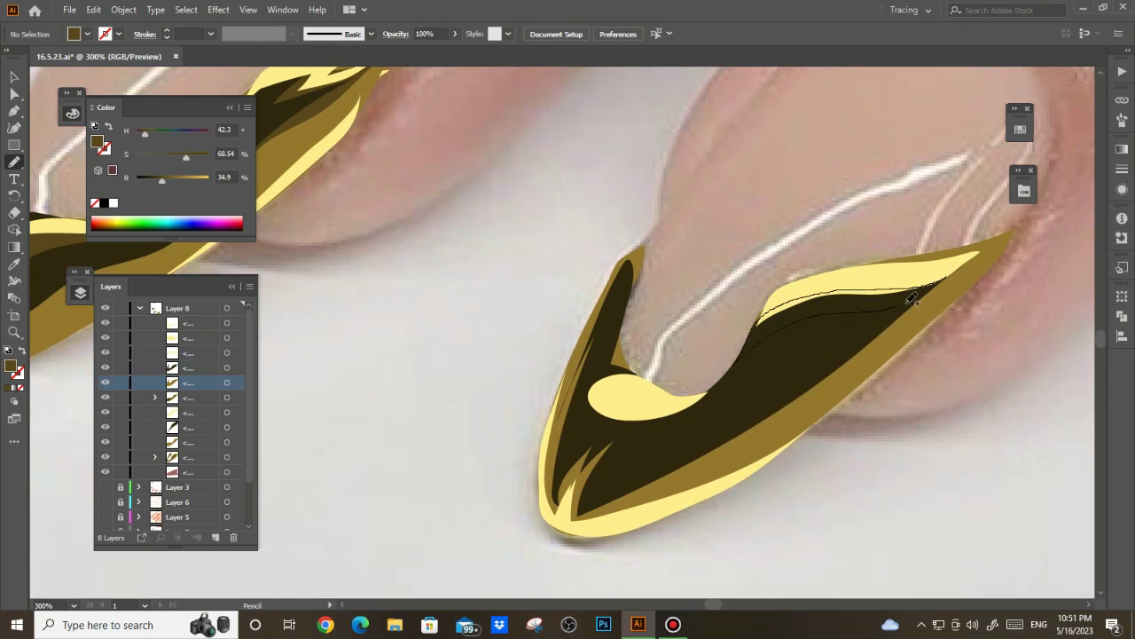
{"action": "left_click_drag", "start_coordinate": [912, 300], "coordinate": [950, 282]}
{"action": "scroll", "coordinate": [923, 431], "scroll_direction": "down", "scroll_amount": 1}
{"action": "scroll", "coordinate": [798, 399], "scroll_direction": "down", "scroll_amount": 1}
- Marquee-select each nail's chrome tip pieces and group them with Ctrl+G
{"action": "key", "text": "v"}
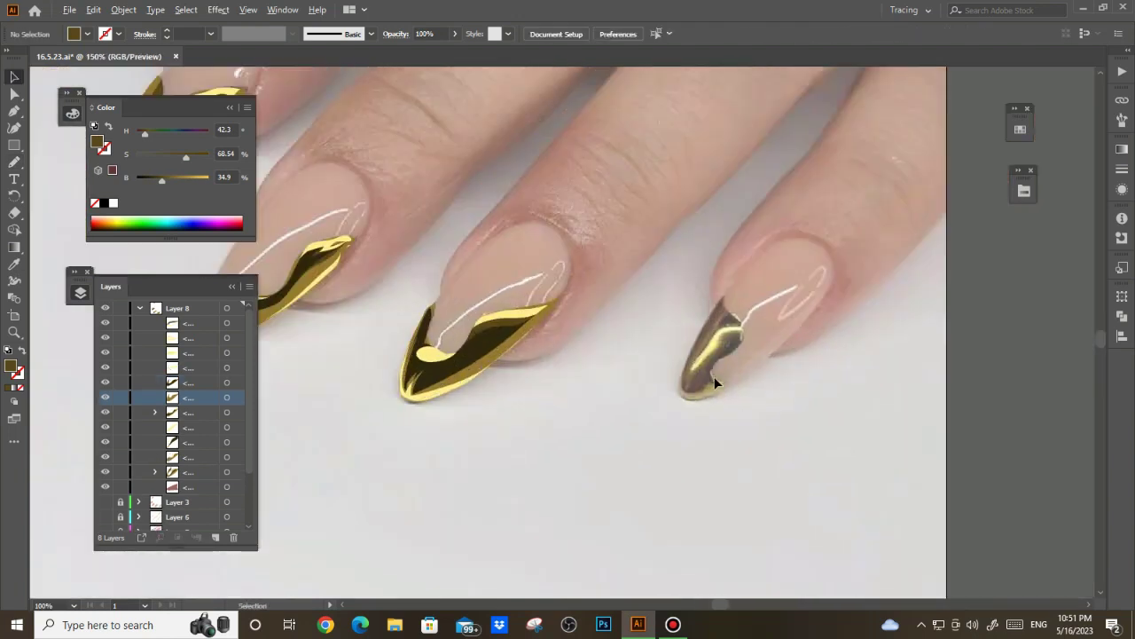
{"action": "scroll", "coordinate": [714, 376], "scroll_direction": "up", "scroll_amount": 1}
{"action": "scroll", "coordinate": [540, 329], "scroll_direction": "down", "scroll_amount": 2}
{"action": "left_click_drag", "start_coordinate": [351, 275], "coordinate": [517, 398]}
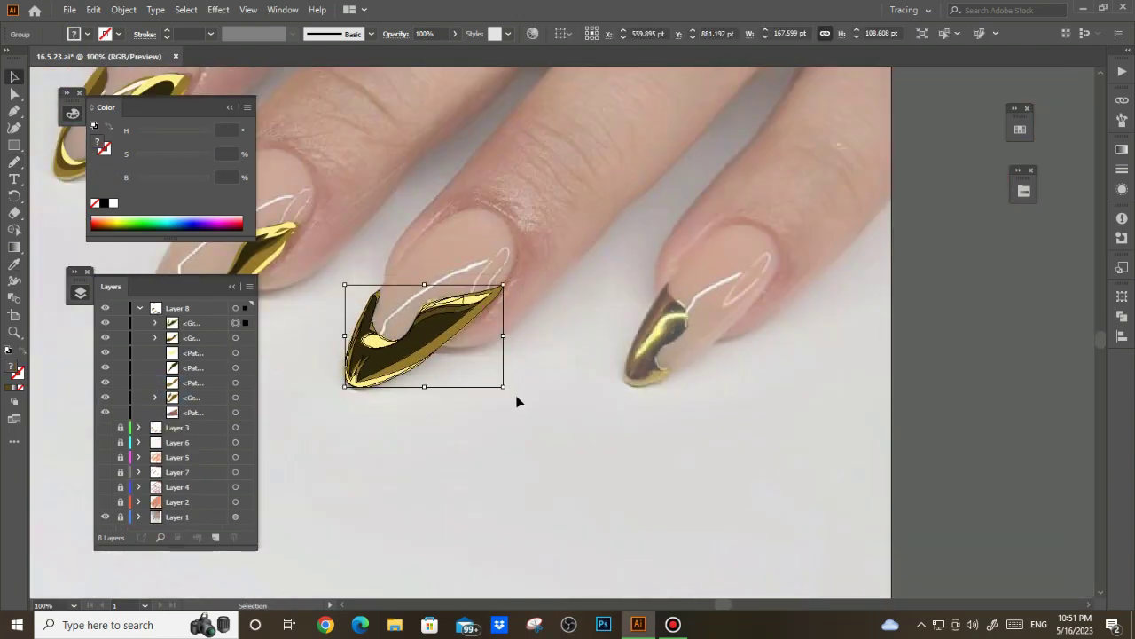
{"action": "scroll", "coordinate": [518, 401], "scroll_direction": "down", "scroll_amount": 1}
{"action": "key", "text": "a"}
{"action": "left_click_drag", "start_coordinate": [404, 290], "coordinate": [486, 398]}
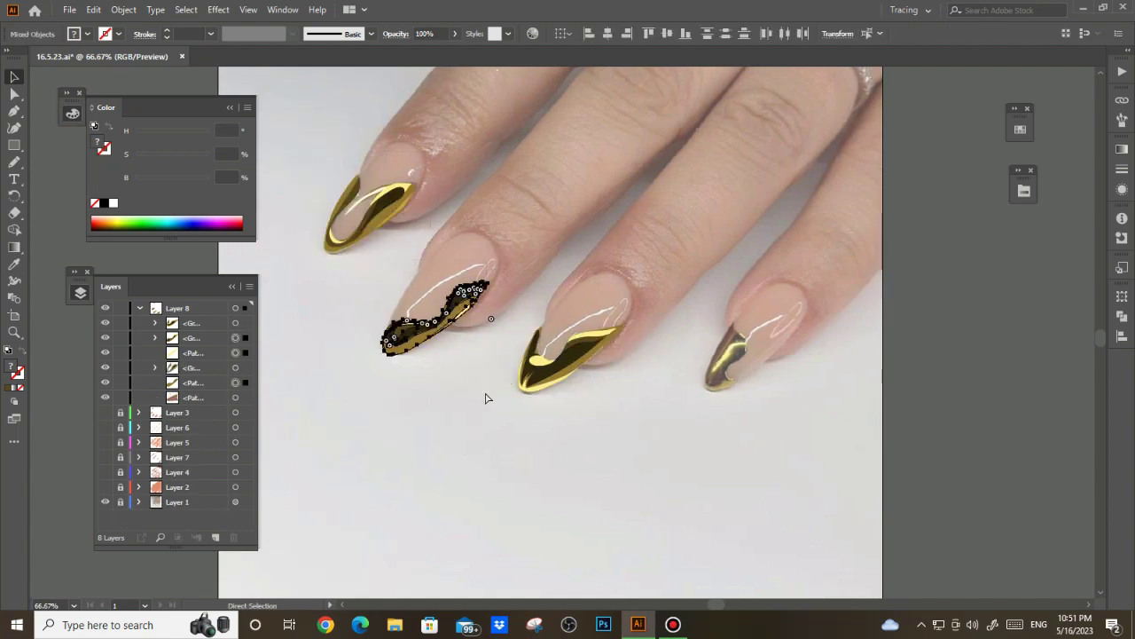
{"action": "key", "text": "ctrl+g"}
{"action": "left_click", "coordinate": [507, 435]}
{"action": "scroll", "coordinate": [532, 399], "scroll_direction": "up", "scroll_amount": 1}
{"action": "scroll", "coordinate": [562, 376], "scroll_direction": "up", "scroll_amount": 1}
- Trace the gold tip and a dark brown reflection on the little-finger nail
{"action": "scroll", "coordinate": [633, 334], "scroll_direction": "up", "scroll_amount": 1}
{"action": "key", "text": "n"}
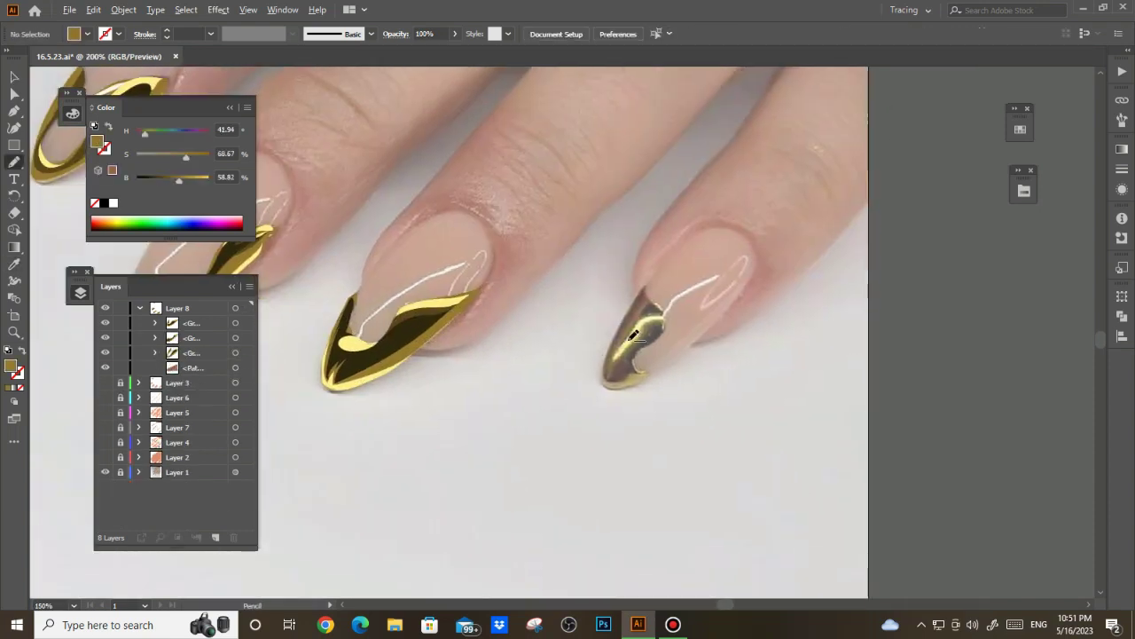
{"action": "scroll", "coordinate": [634, 334], "scroll_direction": "up", "scroll_amount": 2}
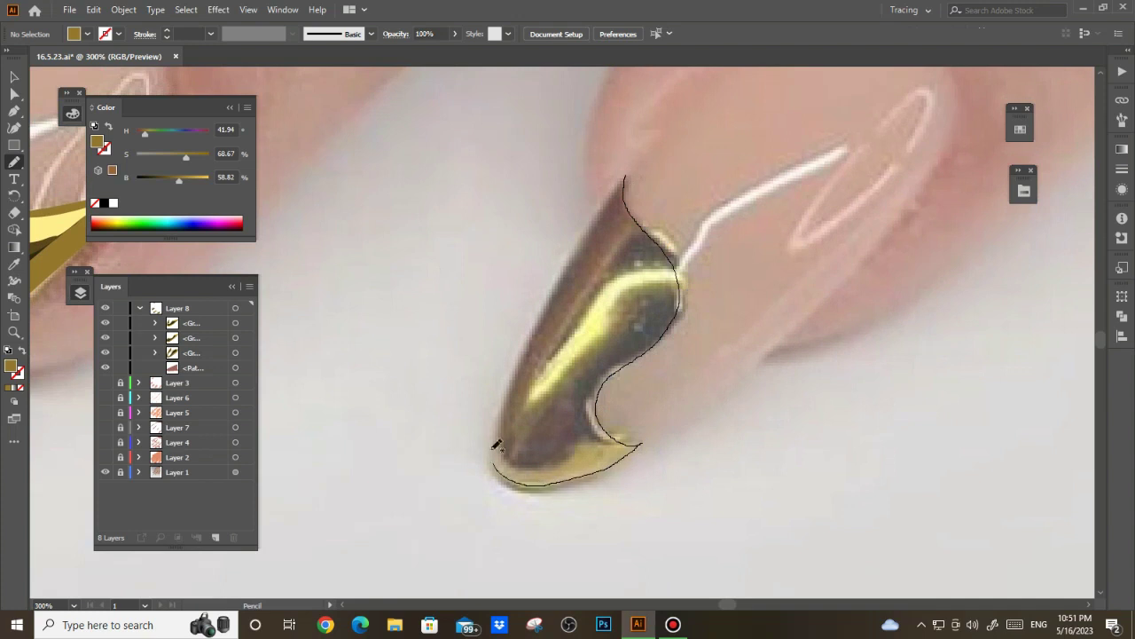
{"action": "left_click_drag", "start_coordinate": [631, 167], "coordinate": [632, 169]}
{"action": "scroll", "coordinate": [699, 327], "scroll_direction": "down", "scroll_amount": 2}
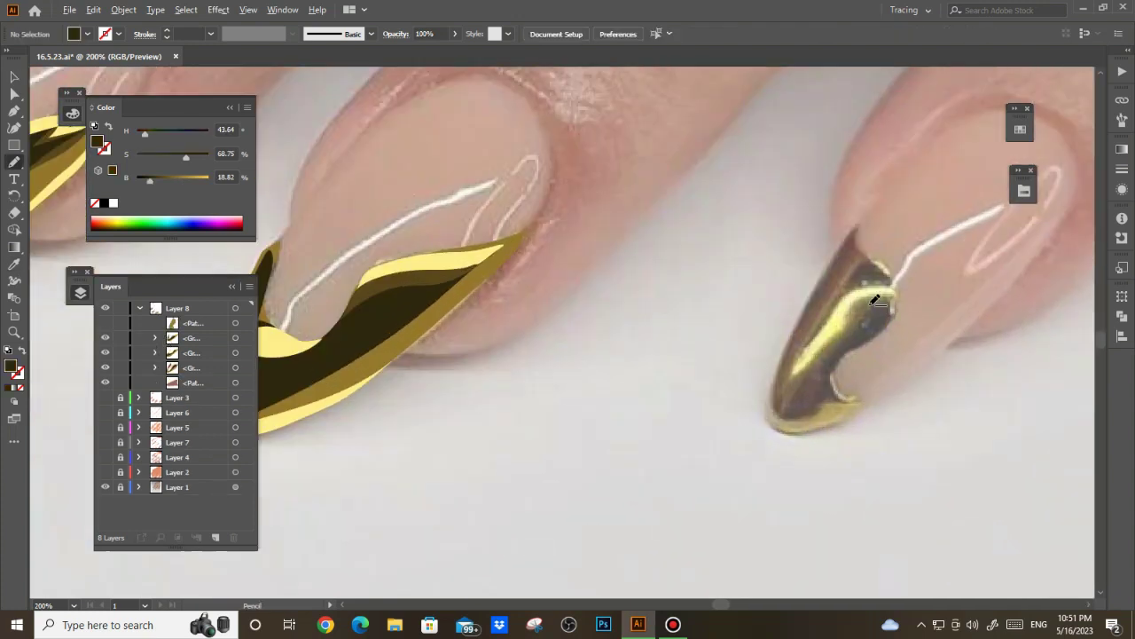
{"action": "scroll", "coordinate": [878, 300], "scroll_direction": "up", "scroll_amount": 1}
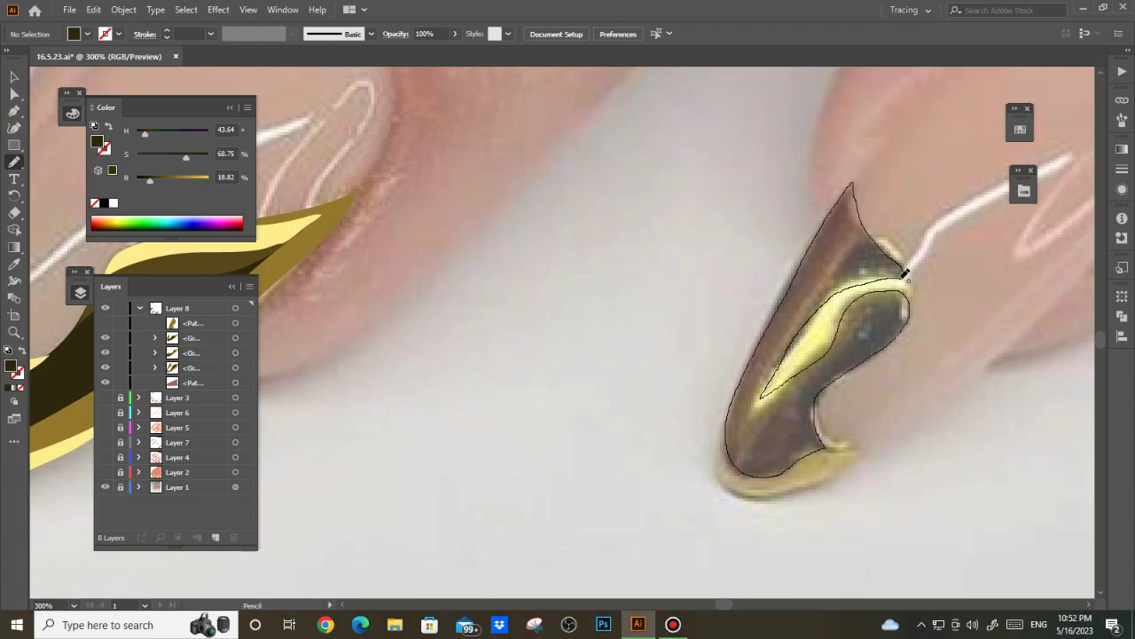
{"action": "left_click_drag", "start_coordinate": [905, 273], "coordinate": [907, 277]}
{"action": "scroll", "coordinate": [940, 350], "scroll_direction": "down", "scroll_amount": 1}
- Sample the darkest brown shading colour from the third nail and hide the little-finger shapes
{"action": "key", "text": "v"}
{"action": "left_click", "coordinate": [606, 301]}
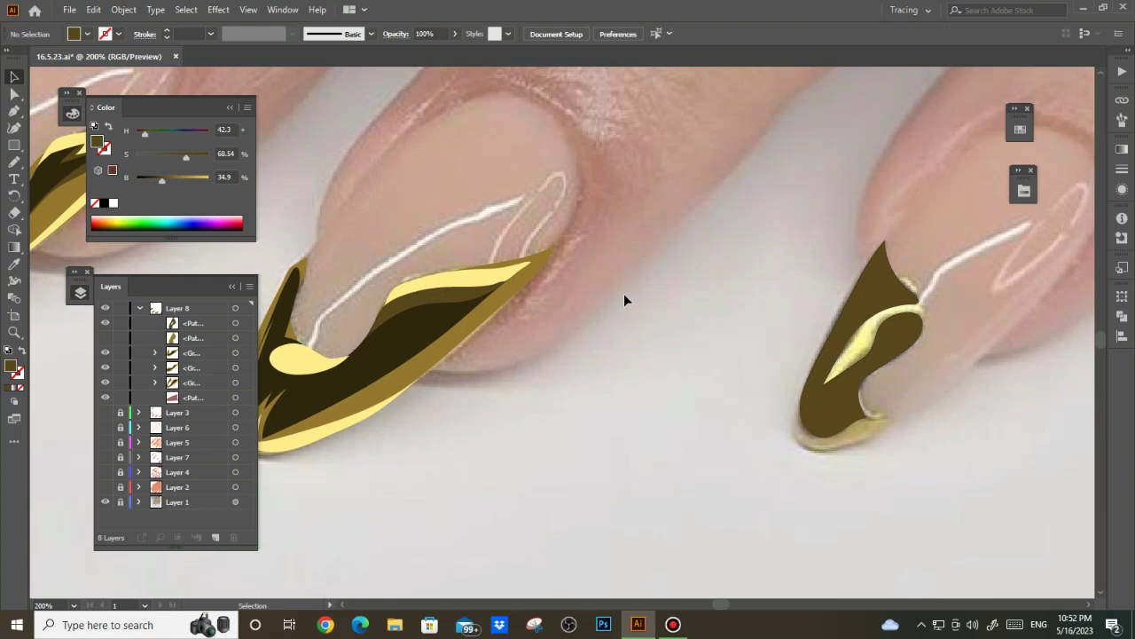
{"action": "key", "text": "i"}
{"action": "left_click", "coordinate": [417, 315]}
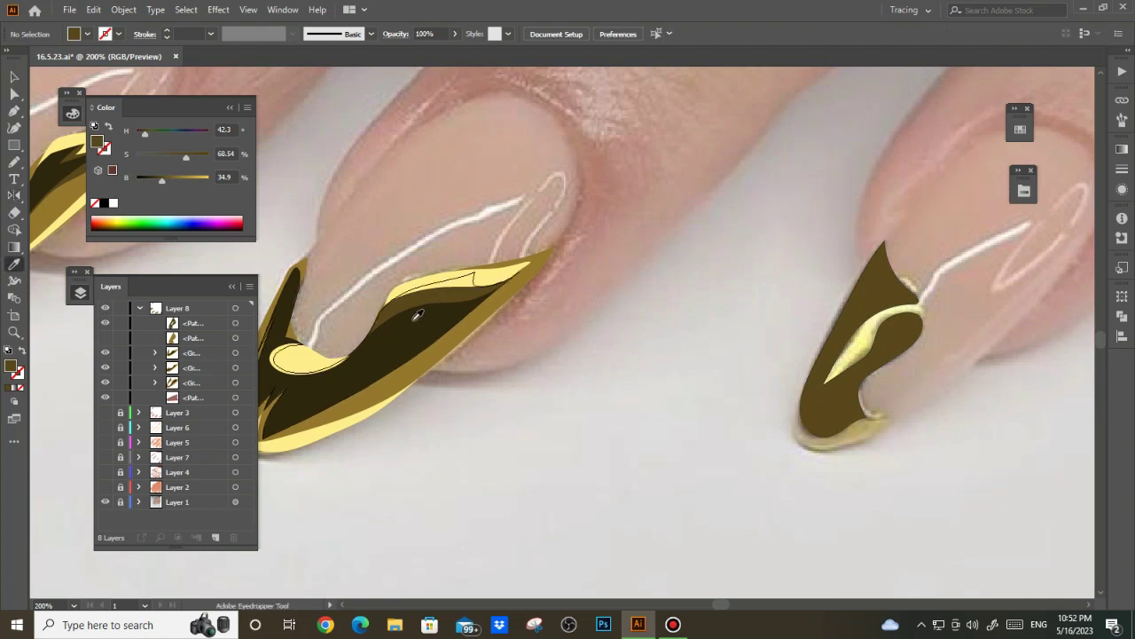
{"action": "left_click", "coordinate": [426, 315]}
{"action": "key", "text": "n"}
{"action": "left_click", "coordinate": [105, 323]}
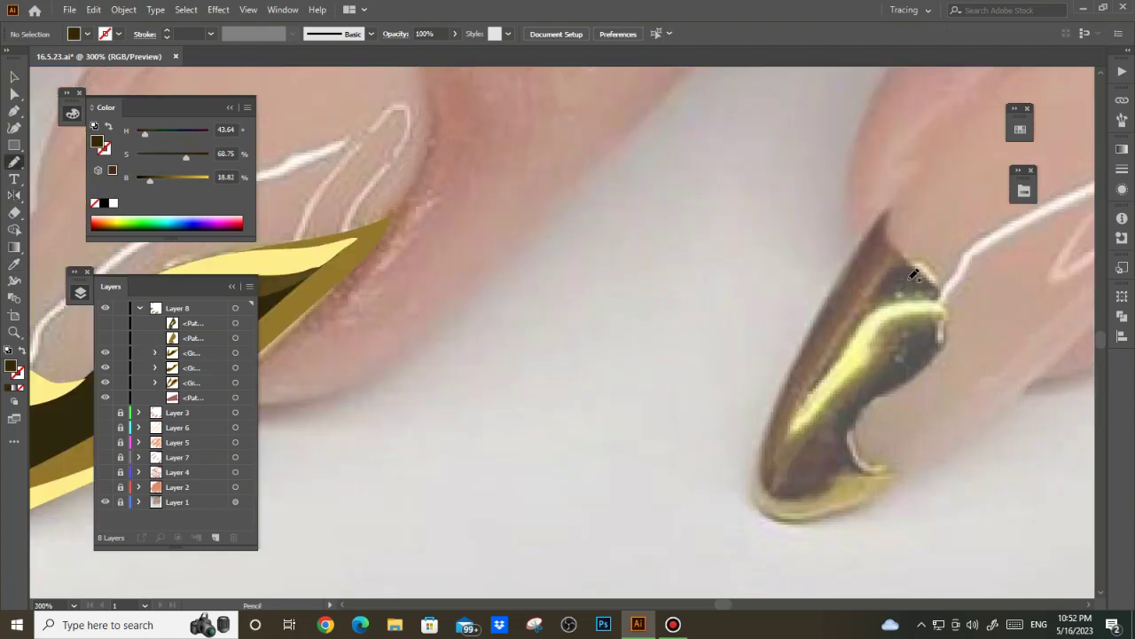
- Pencil the dark brown shadow on the little-finger nail, then unhide the tip layers
{"action": "scroll", "coordinate": [920, 267], "scroll_direction": "up", "scroll_amount": 2}
{"action": "left_click_drag", "start_coordinate": [840, 198], "coordinate": [838, 202]}
{"action": "left_click_drag", "start_coordinate": [872, 286], "coordinate": [826, 323]}
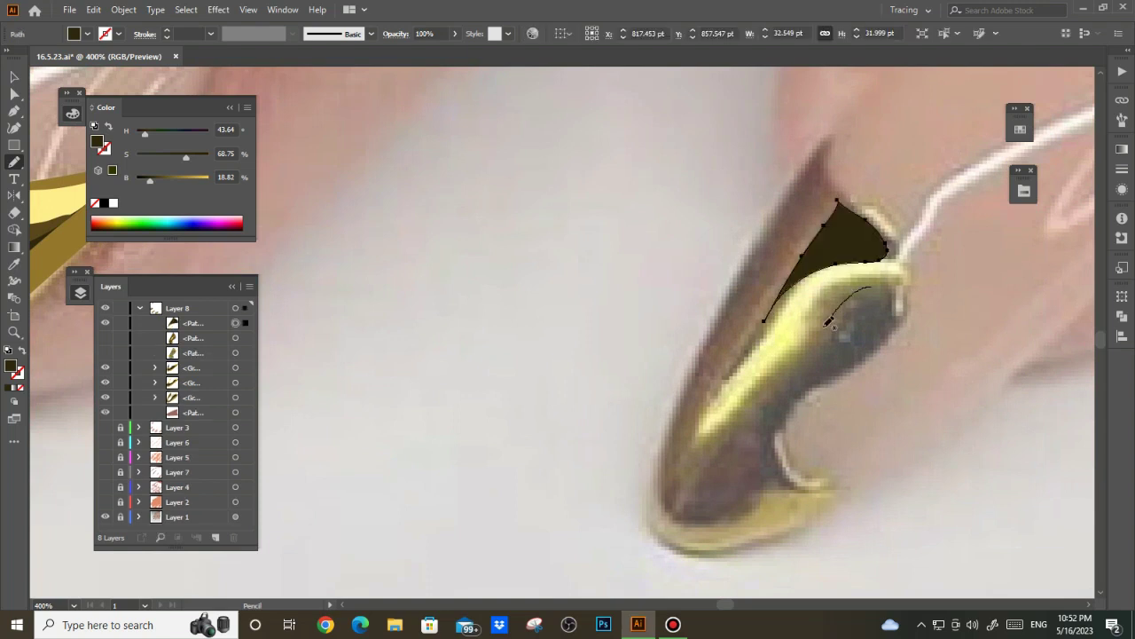
{"action": "key", "text": "ctrl+z"}
{"action": "left_click_drag", "start_coordinate": [796, 483], "coordinate": [849, 288]}
{"action": "key", "text": "v"}
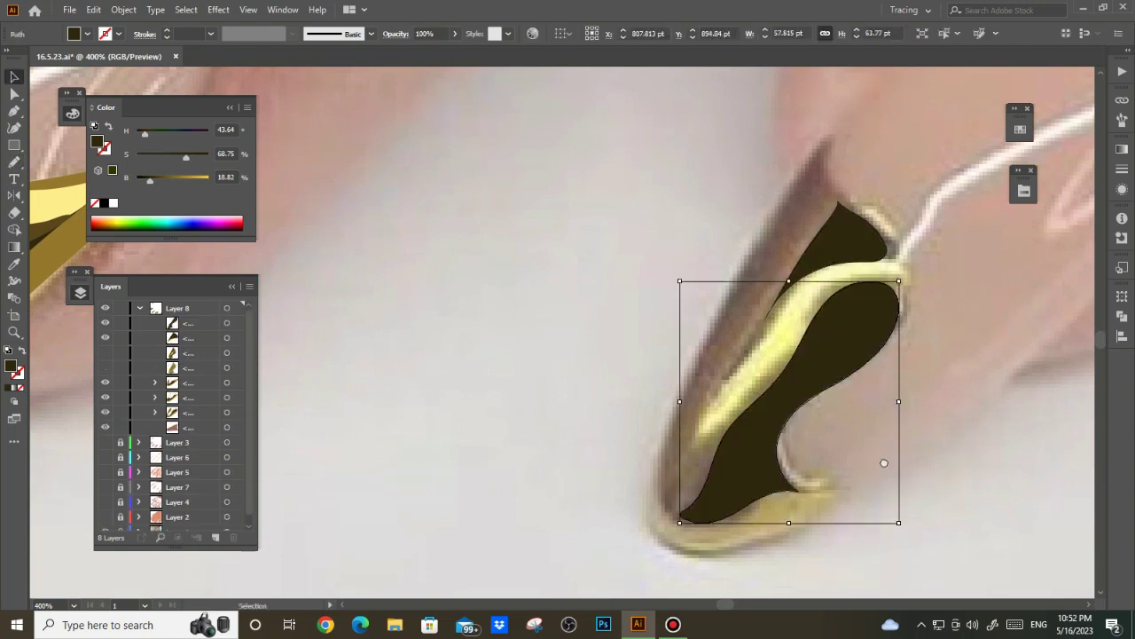
{"action": "key", "text": "ctrl+minus"}
{"action": "left_click_drag", "start_coordinate": [105, 352], "coordinate": [105, 367]}
- Draw pale-yellow Pencil highlights on the right nail's gold tip and its lower edge
{"action": "key", "text": "n"}
{"action": "scroll", "coordinate": [799, 346], "scroll_direction": "up", "scroll_amount": 1}
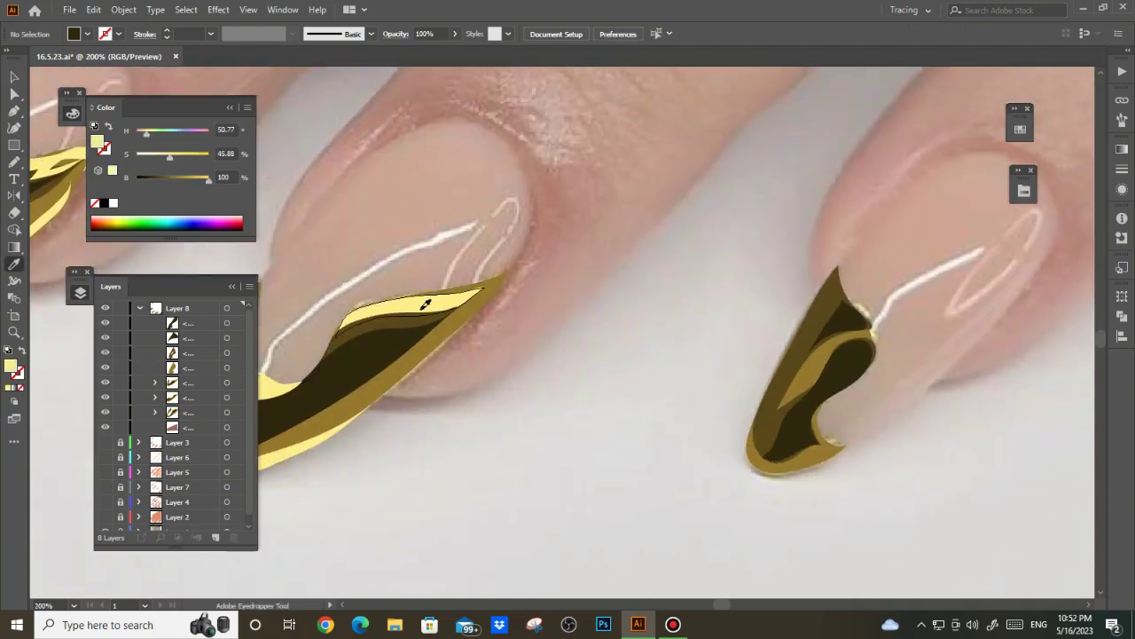
{"action": "scroll", "coordinate": [799, 346], "scroll_direction": "up", "scroll_amount": 1}
{"action": "scroll", "coordinate": [798, 346], "scroll_direction": "up", "scroll_amount": 1}
{"action": "left_click_drag", "start_coordinate": [811, 245], "coordinate": [740, 265]}
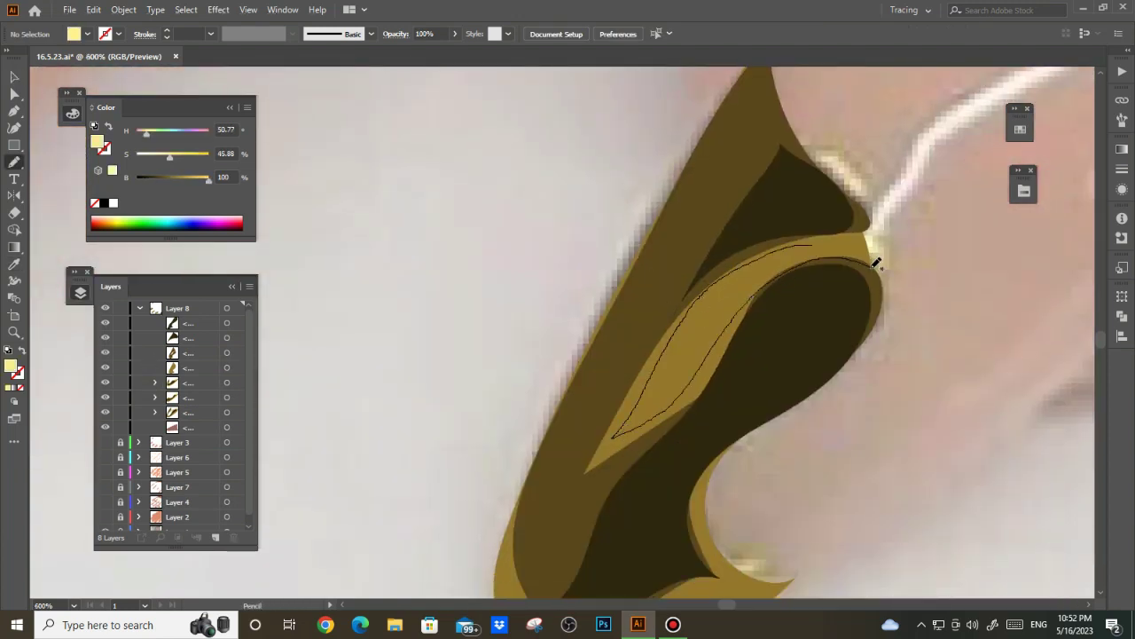
{"action": "left_click_drag", "start_coordinate": [876, 263], "coordinate": [875, 263]}
{"action": "scroll", "coordinate": [603, 399], "scroll_direction": "down", "scroll_amount": 4}
{"action": "scroll", "coordinate": [656, 394], "scroll_direction": "down", "scroll_amount": 1}
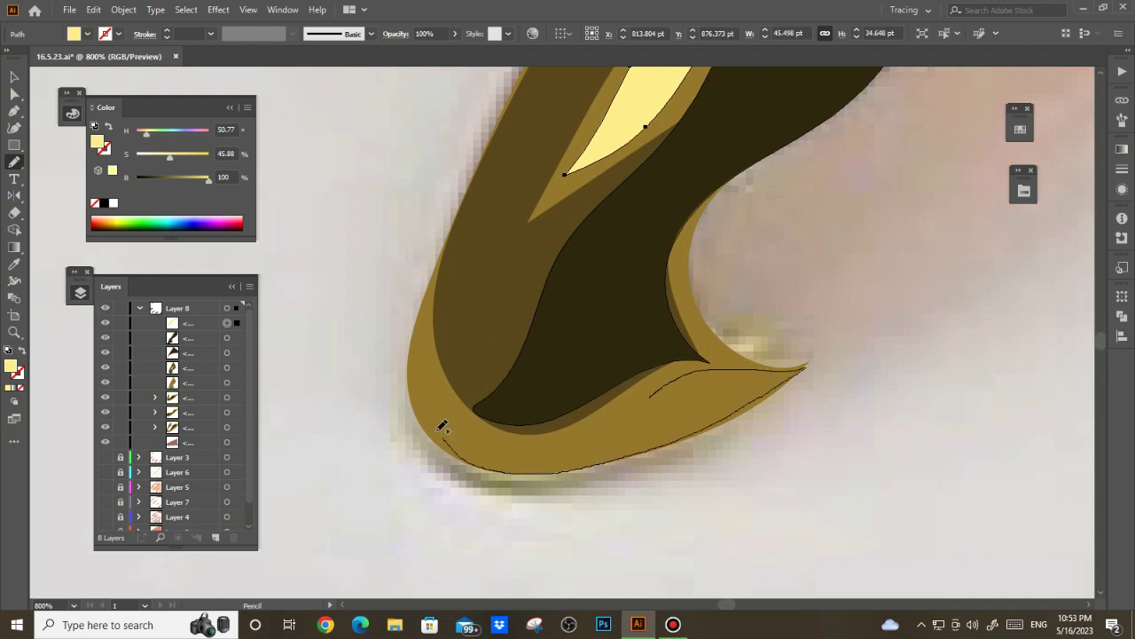
{"action": "left_click_drag", "start_coordinate": [650, 395], "coordinate": [650, 395]}
{"action": "scroll", "coordinate": [754, 420], "scroll_direction": "down", "scroll_amount": 4}
{"action": "scroll", "coordinate": [754, 419], "scroll_direction": "down", "scroll_amount": 1}
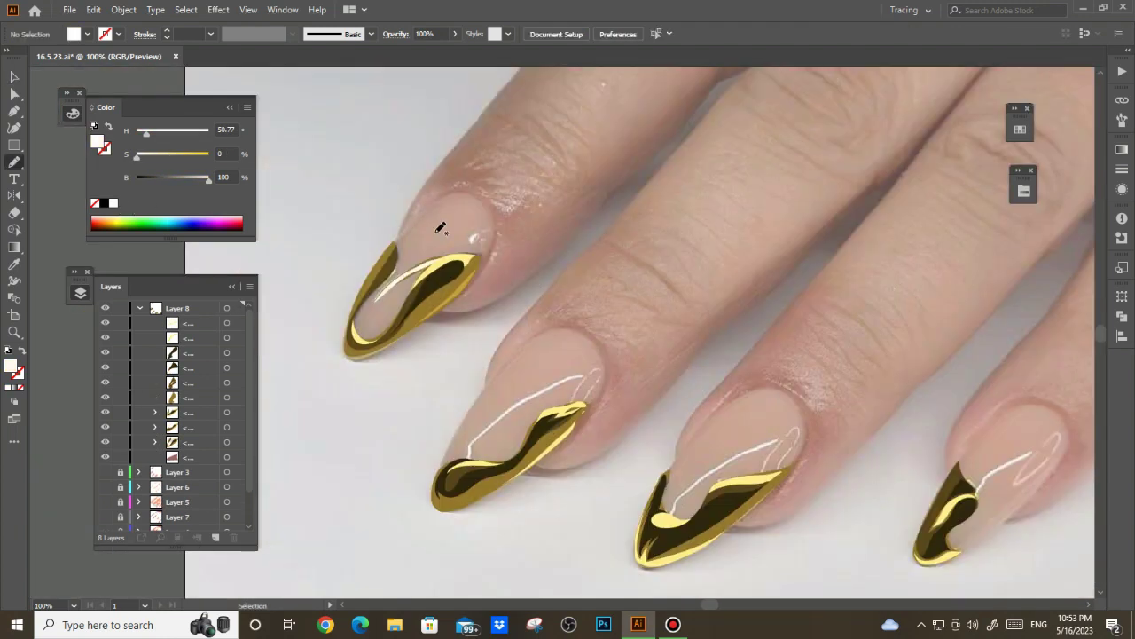
{"action": "scroll", "coordinate": [559, 246], "scroll_direction": "up", "scroll_amount": 4}
- Add white highlights on the left nail's gold tip and the middle nail's tip
{"action": "left_click_drag", "start_coordinate": [473, 280], "coordinate": [473, 280]}
{"action": "scroll", "coordinate": [473, 280], "scroll_direction": "down", "scroll_amount": 4}
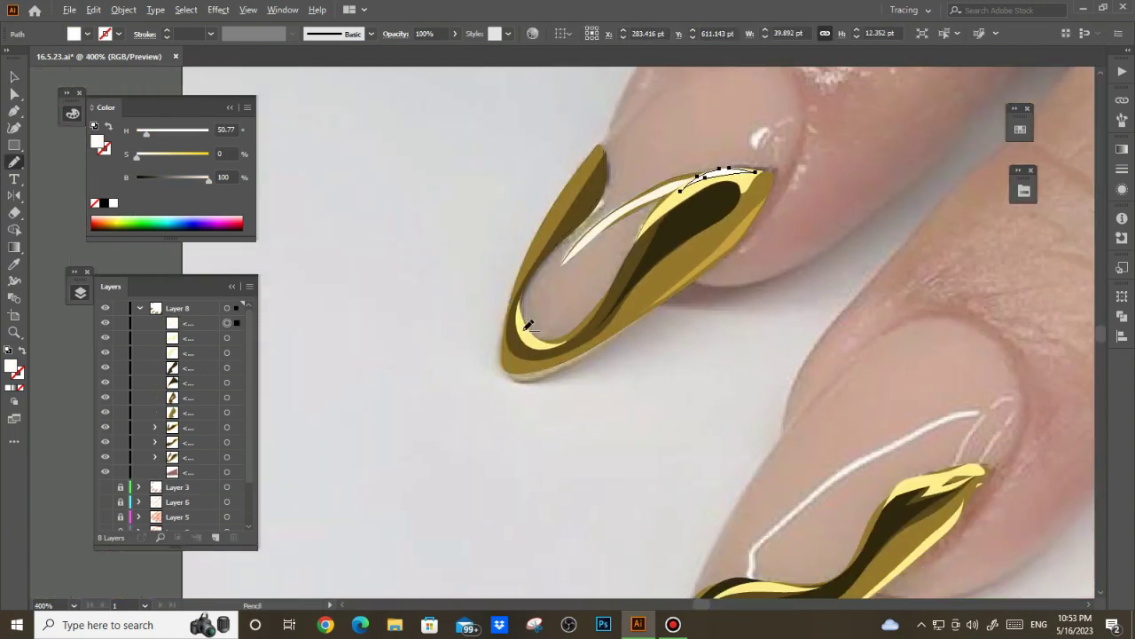
{"action": "scroll", "coordinate": [516, 289], "scroll_direction": "up", "scroll_amount": 4}
{"action": "left_click_drag", "start_coordinate": [552, 360], "coordinate": [516, 290]}
{"action": "left_click_drag", "start_coordinate": [568, 357], "coordinate": [559, 359]}
{"action": "scroll", "coordinate": [559, 358], "scroll_direction": "down", "scroll_amount": 4}
{"action": "scroll", "coordinate": [807, 284], "scroll_direction": "up", "scroll_amount": 4}
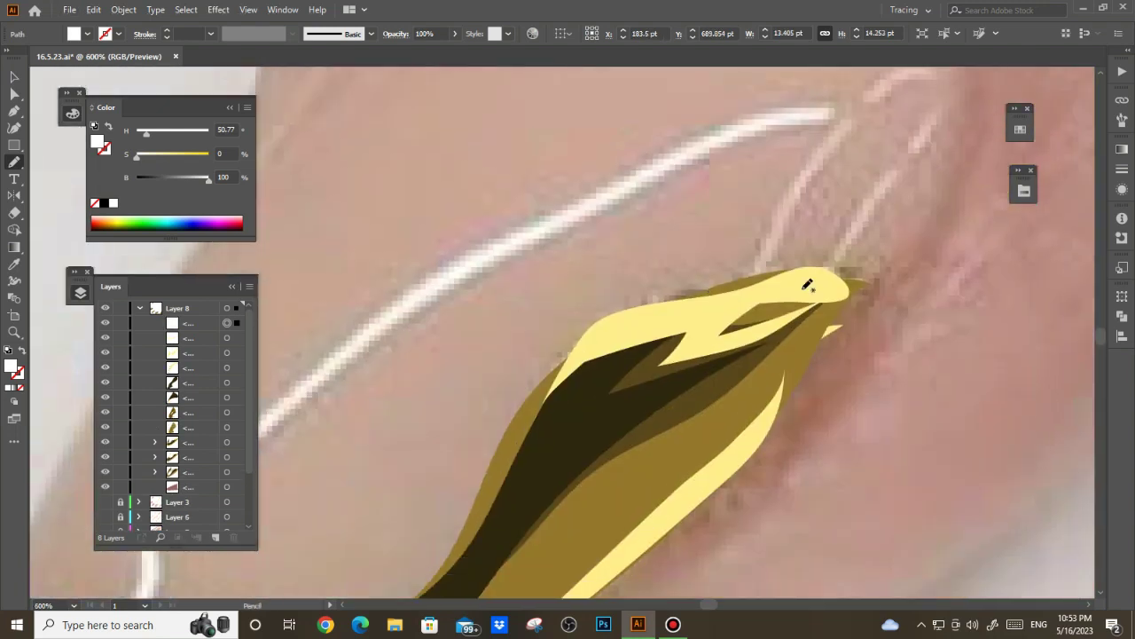
{"action": "left_click_drag", "start_coordinate": [803, 275], "coordinate": [754, 293]}
{"action": "scroll", "coordinate": [696, 280], "scroll_direction": "down", "scroll_amount": 4}
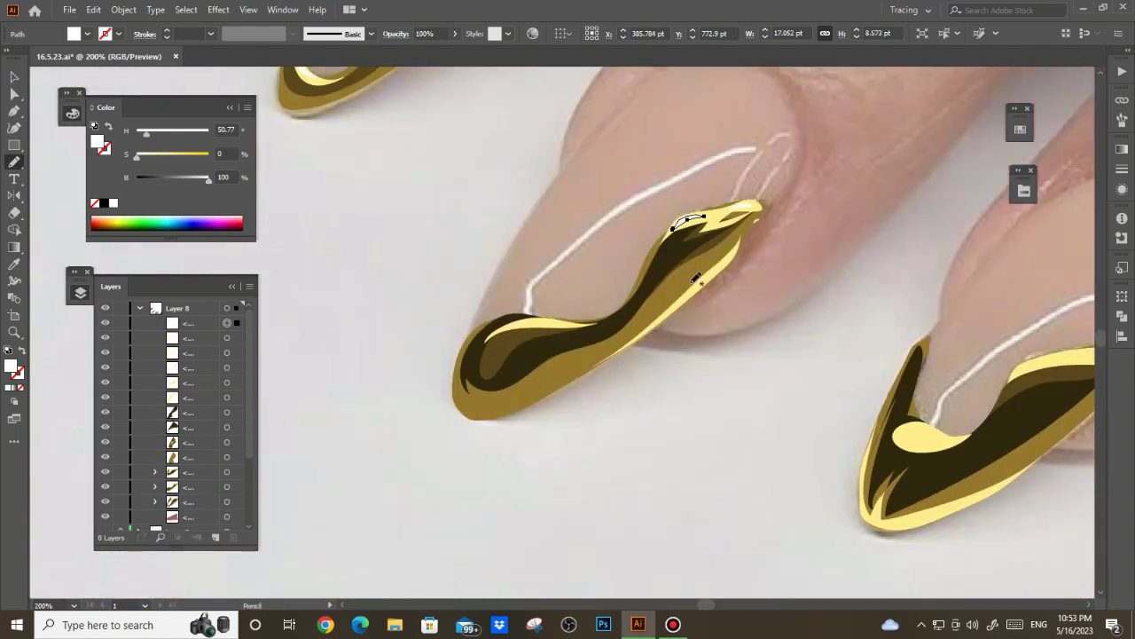
{"action": "scroll", "coordinate": [535, 330], "scroll_direction": "up", "scroll_amount": 4}
{"action": "left_click_drag", "start_coordinate": [544, 263], "coordinate": [539, 307]}
{"action": "scroll", "coordinate": [539, 307], "scroll_direction": "down", "scroll_amount": 4}
{"action": "scroll", "coordinate": [754, 462], "scroll_direction": "up", "scroll_amount": 4}
- Add a highlight on the right nail's tip and a white sheen inside the pale-yellow highlight
{"action": "mouse_move", "coordinate": [696, 301]}
{"action": "left_mouse_down"}
{"action": "mouse_move", "coordinate": [698, 369]}
{"action": "mouse_move", "coordinate": [704, 304]}
{"action": "left_mouse_up"}
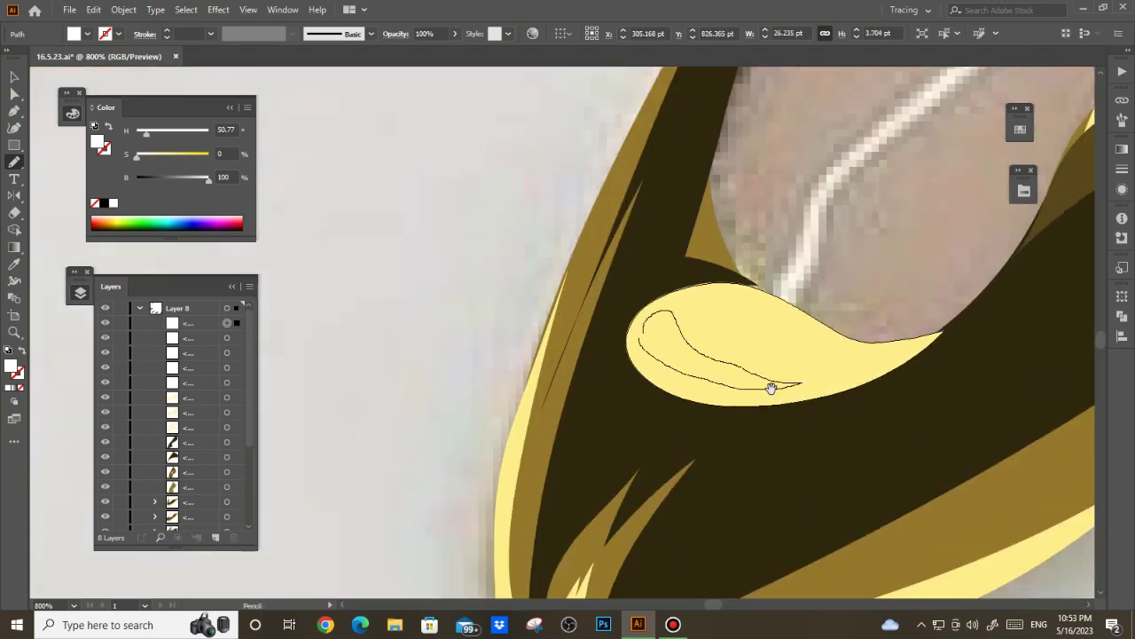
{"action": "scroll", "coordinate": [771, 388], "scroll_direction": "down", "scroll_amount": 3}
{"action": "scroll", "coordinate": [710, 266], "scroll_direction": "up", "scroll_amount": 2}
{"action": "scroll", "coordinate": [621, 355], "scroll_direction": "down", "scroll_amount": 4}
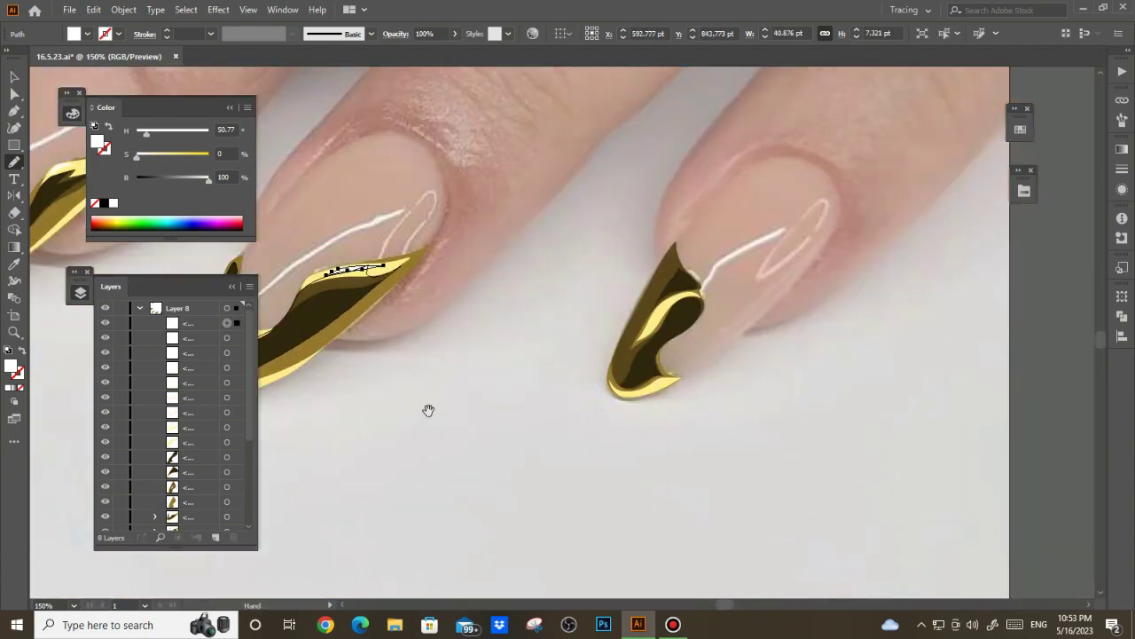
{"action": "scroll", "coordinate": [621, 367], "scroll_direction": "up", "scroll_amount": 3}
{"action": "scroll", "coordinate": [621, 367], "scroll_direction": "up", "scroll_amount": 2}
{"action": "left_click_drag", "start_coordinate": [667, 381], "coordinate": [564, 433]}
{"action": "left_click_drag", "start_coordinate": [643, 261], "coordinate": [592, 246]}
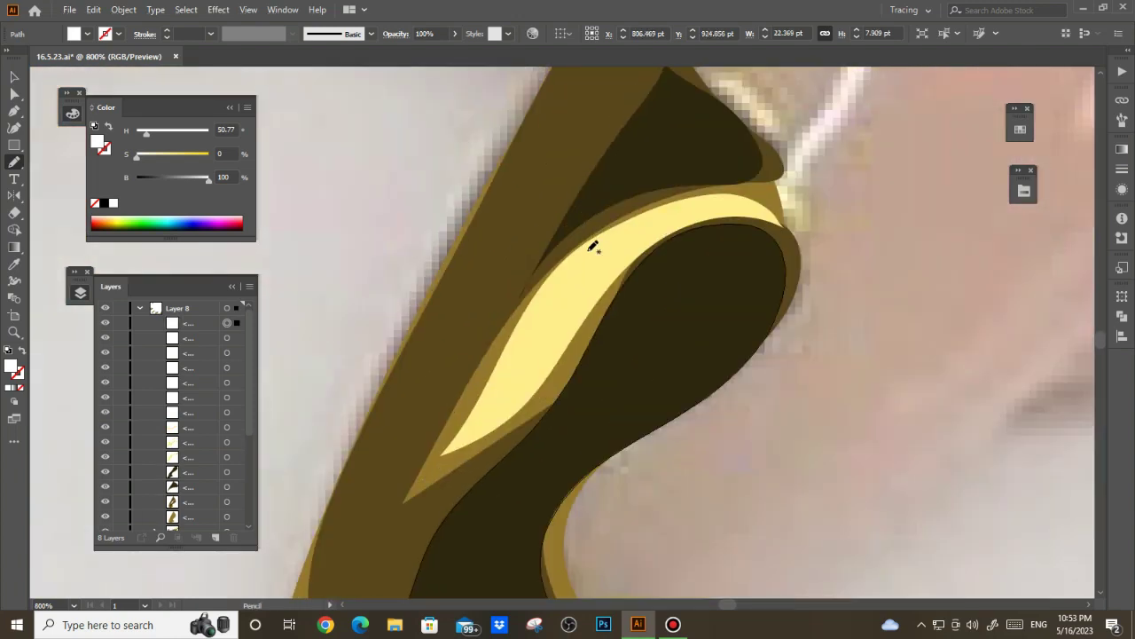
{"action": "scroll", "coordinate": [657, 218], "scroll_direction": "down", "scroll_amount": 3}
{"action": "scroll", "coordinate": [656, 266], "scroll_direction": "down", "scroll_amount": 2}
{"action": "scroll", "coordinate": [669, 431], "scroll_direction": "down", "scroll_amount": 1}
- Group each nail's gold tip pieces together with Ctrl+G
{"action": "key", "text": "v"}
{"action": "mouse_move", "coordinate": [390, 157]}
{"action": "left_mouse_down"}
{"action": "mouse_move", "coordinate": [533, 279]}
{"action": "mouse_move", "coordinate": [594, 453]}
{"action": "left_mouse_up"}
{"action": "key", "text": "a"}
{"action": "key", "text": "ctrl+g"}
{"action": "key", "text": "v"}
{"action": "left_click_drag", "start_coordinate": [631, 363], "coordinate": [752, 470]}
{"action": "key", "text": "ctrl+g"}
{"action": "left_click_drag", "start_coordinate": [826, 249], "coordinate": [894, 454]}
{"action": "key", "text": "ctrl+g"}
{"action": "key", "text": "ctrl+shift+a"}
- Draw thin white shine lines along three of the nails
{"action": "key", "text": "n"}
{"action": "scroll", "coordinate": [524, 342], "scroll_direction": "up", "scroll_amount": 1}
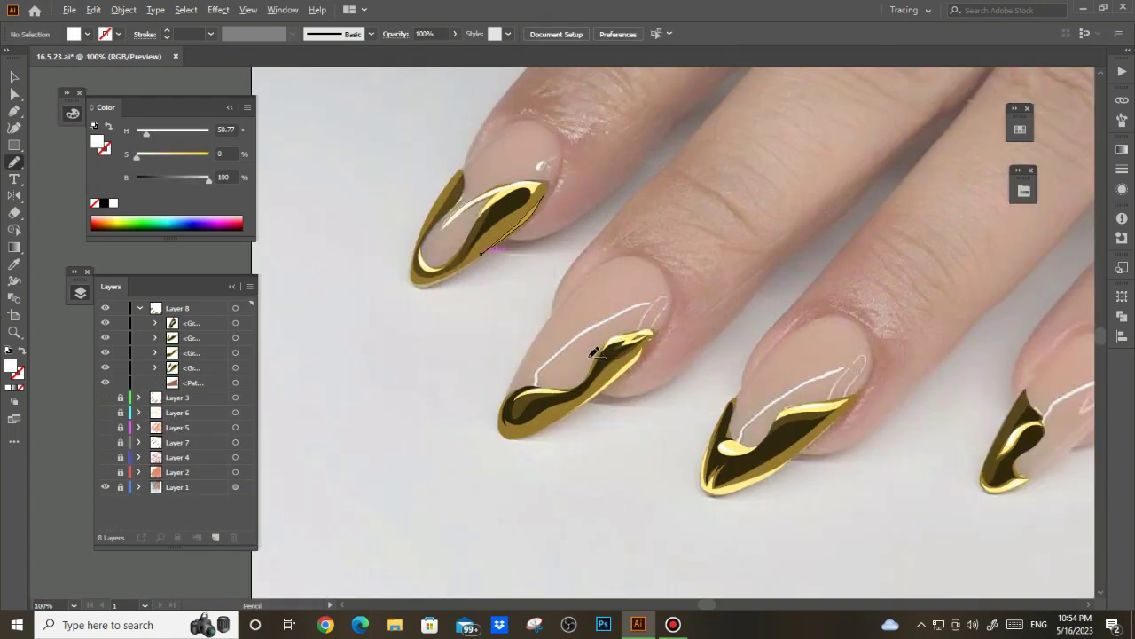
{"action": "scroll", "coordinate": [487, 406], "scroll_direction": "up", "scroll_amount": 1}
{"action": "scroll", "coordinate": [487, 407], "scroll_direction": "up", "scroll_amount": 1}
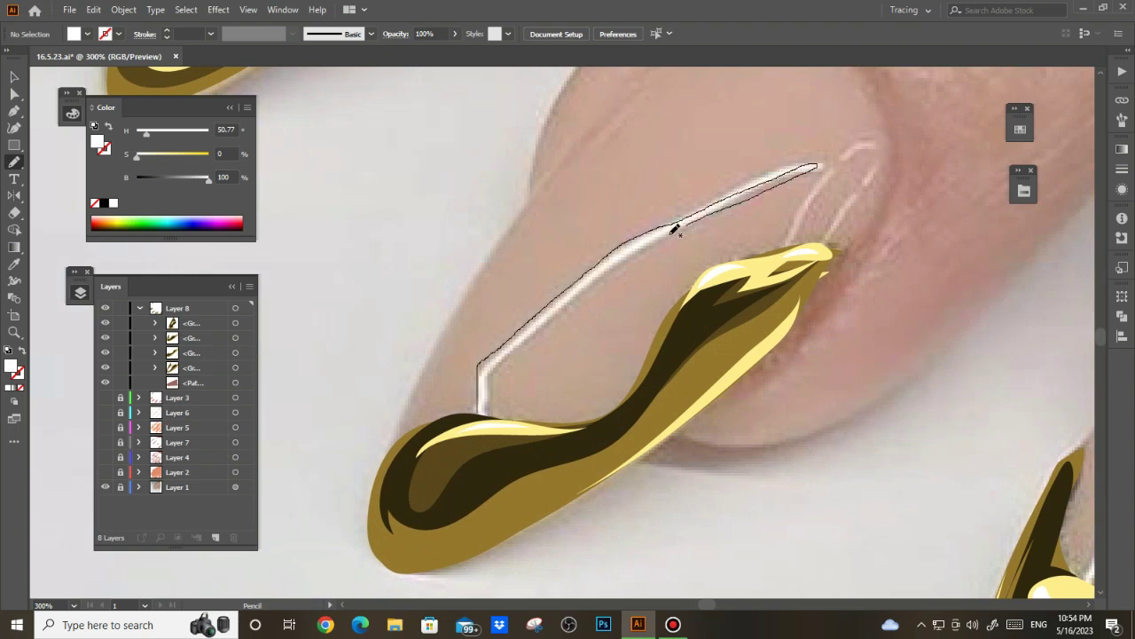
{"action": "scroll", "coordinate": [484, 410], "scroll_direction": "down", "scroll_amount": 3}
{"action": "left_click_drag", "start_coordinate": [483, 410], "coordinate": [581, 335]}
{"action": "scroll", "coordinate": [751, 434], "scroll_direction": "up", "scroll_amount": 3}
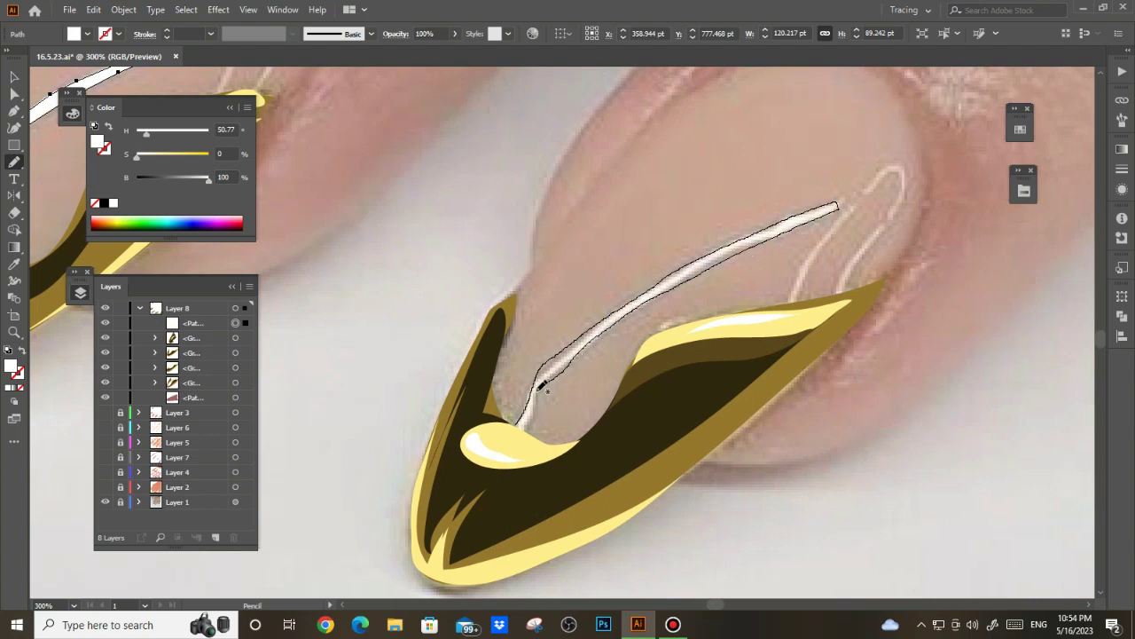
{"action": "left_click_drag", "start_coordinate": [532, 430], "coordinate": [533, 431]}
{"action": "scroll", "coordinate": [530, 292], "scroll_direction": "down", "scroll_amount": 3}
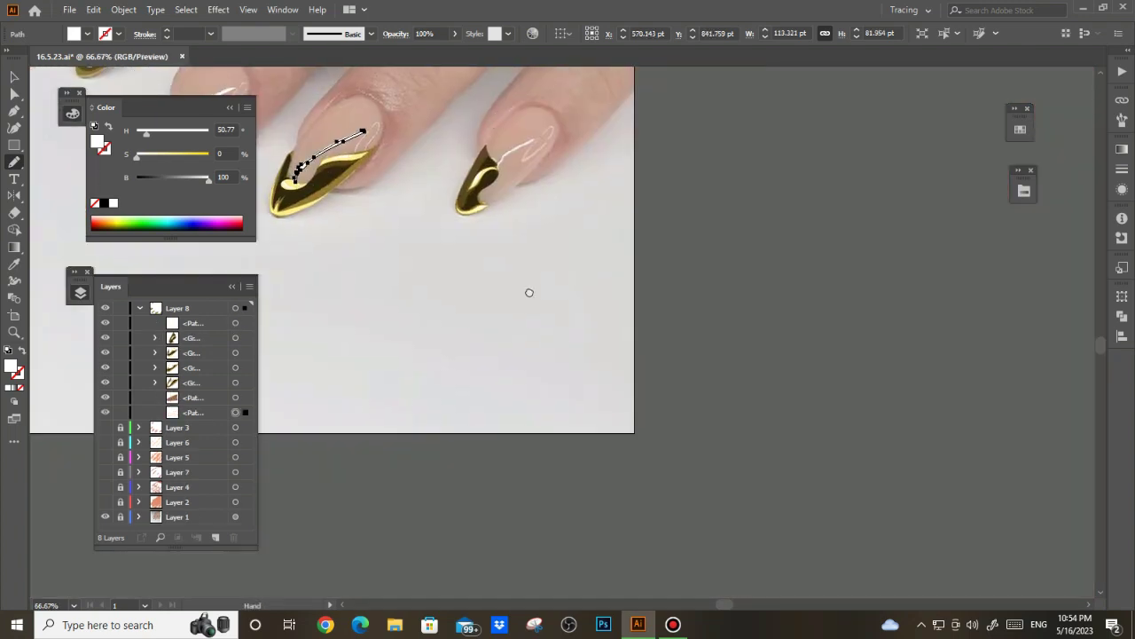
{"action": "scroll", "coordinate": [537, 213], "scroll_direction": "up", "scroll_amount": 2}
{"action": "scroll", "coordinate": [532, 226], "scroll_direction": "up", "scroll_amount": 1}
{"action": "scroll", "coordinate": [457, 290], "scroll_direction": "up", "scroll_amount": 1}
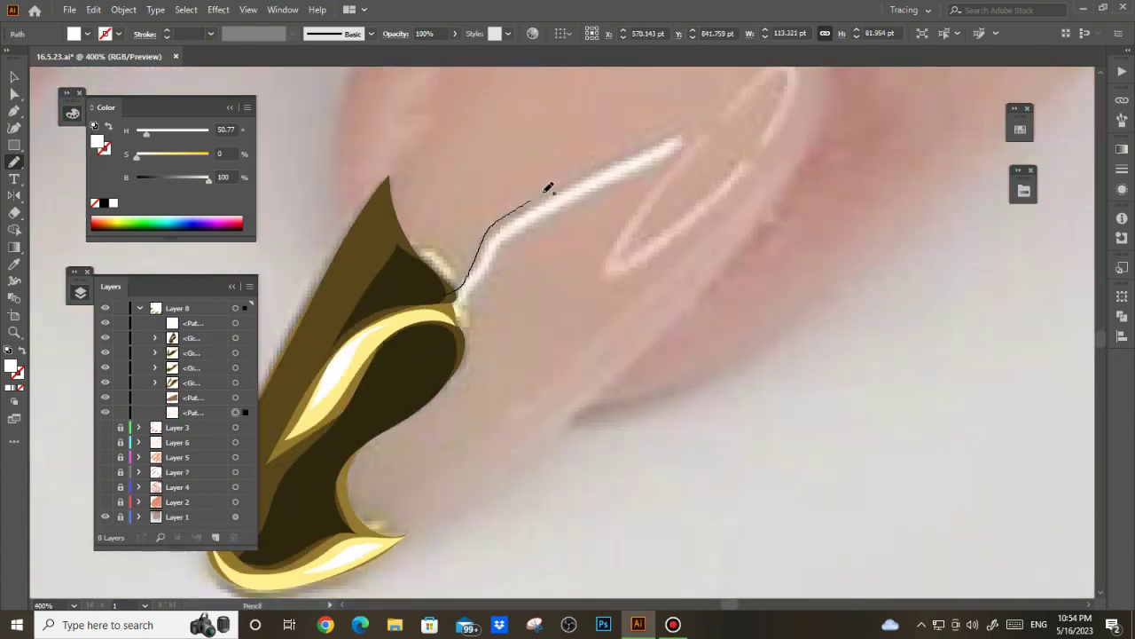
{"action": "left_click_drag", "start_coordinate": [455, 312], "coordinate": [456, 312]}
- Deselect and turn on Layer 3's visibility to show the pink nail fills
{"action": "key", "text": "v"}
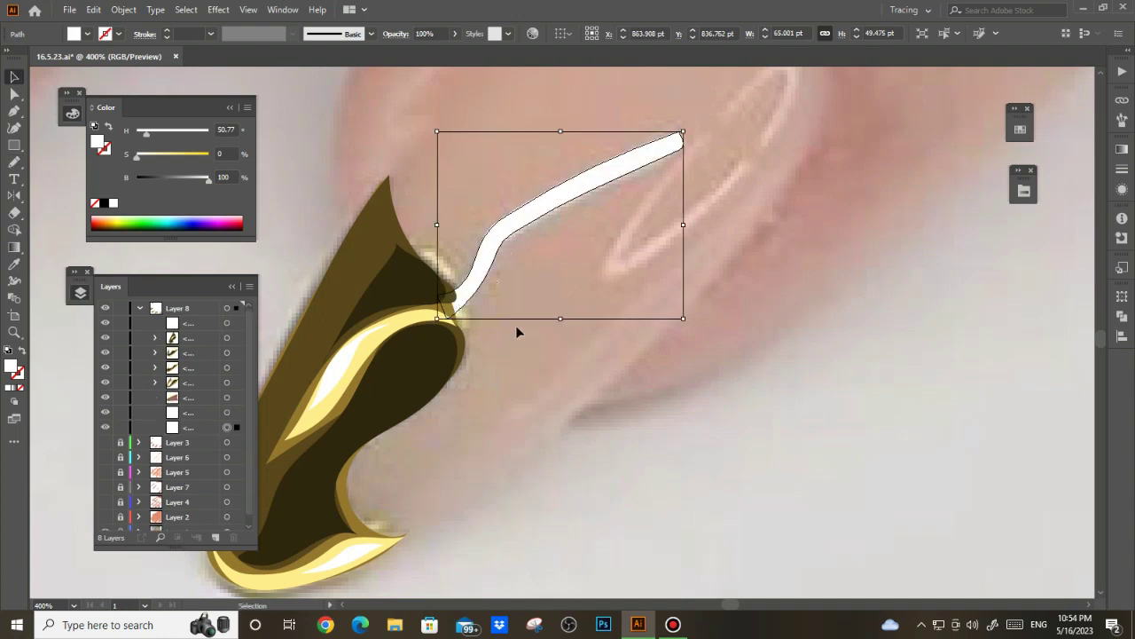
{"action": "left_click", "coordinate": [600, 382]}
{"action": "scroll", "coordinate": [600, 382], "scroll_direction": "down", "scroll_amount": 2}
{"action": "scroll", "coordinate": [600, 382], "scroll_direction": "down", "scroll_amount": 2}
{"action": "left_click", "coordinate": [105, 442]}
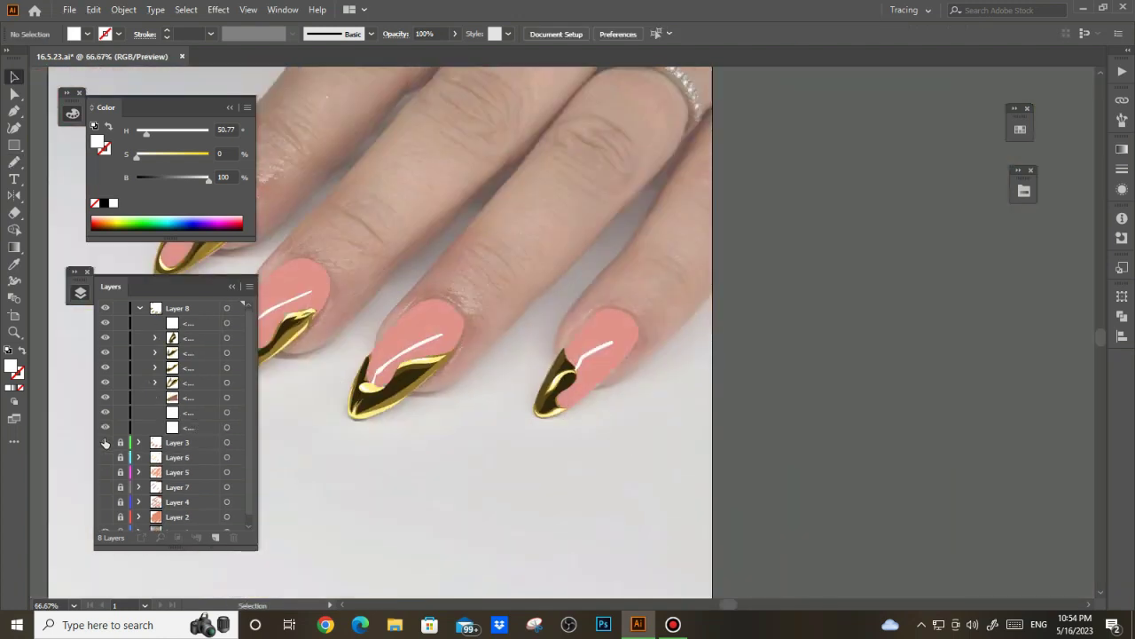
{"action": "scroll", "coordinate": [510, 394], "scroll_direction": "down", "scroll_amount": 1}
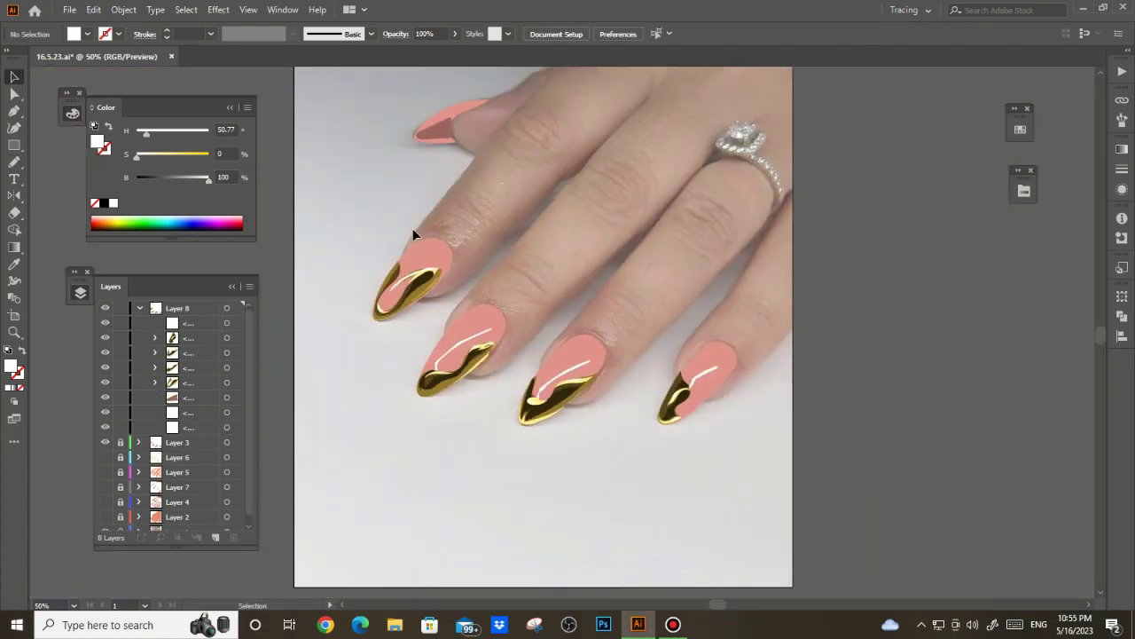
- Delete the dark brown nail shape and redraw the top nail's underside as a filled shape
{"action": "left_click", "coordinate": [440, 129]}
{"action": "left_click", "coordinate": [473, 178]}
{"action": "scroll", "coordinate": [433, 100], "scroll_direction": "up", "scroll_amount": 4}
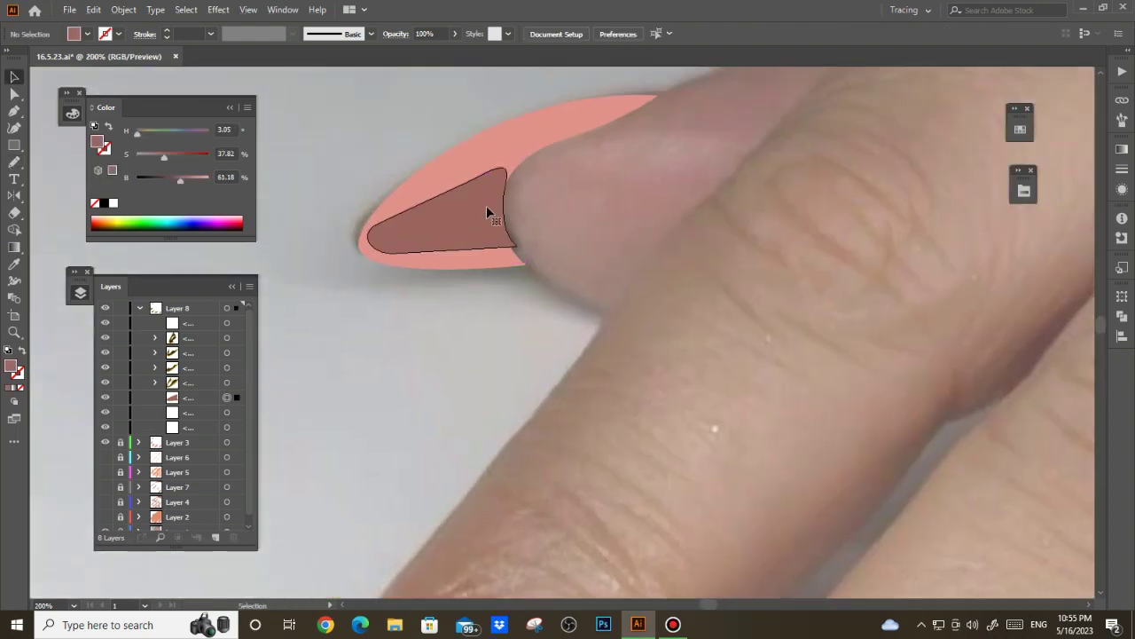
{"action": "left_click", "coordinate": [486, 208]}
{"action": "key", "text": "Delete"}
{"action": "key", "text": "n"}
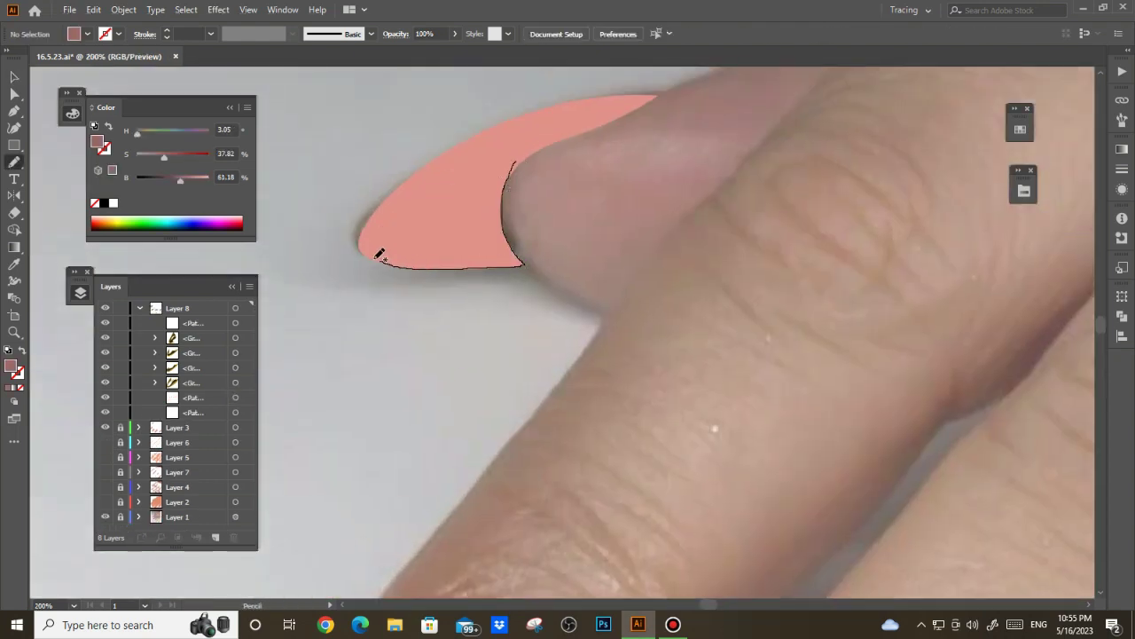
{"action": "left_click_drag", "start_coordinate": [501, 162], "coordinate": [512, 166]}
{"action": "key", "text": "ctrl+shift+a"}
{"action": "scroll", "coordinate": [615, 303], "scroll_direction": "down", "scroll_amount": 4}
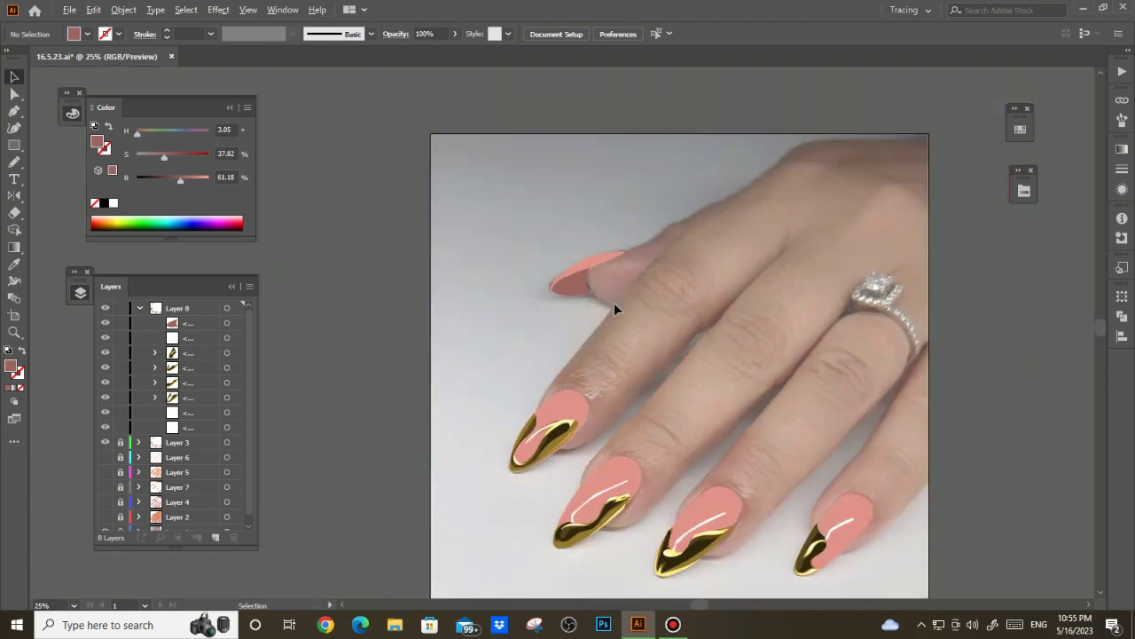
{"action": "scroll", "coordinate": [538, 329], "scroll_direction": "up", "scroll_amount": 2}
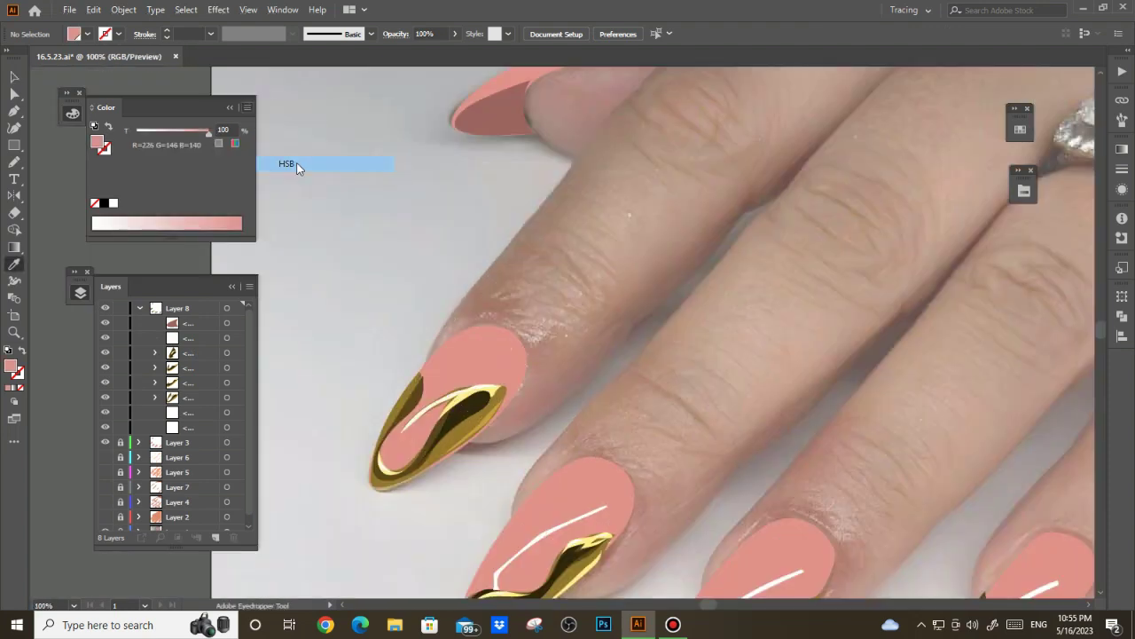
- On a new Layer 9, draw lighter pink edges along the nails' top and left sides
{"action": "key", "text": "n"}
{"action": "left_click", "coordinate": [140, 308]}
{"action": "left_click", "coordinate": [215, 537]}
{"action": "scroll", "coordinate": [475, 306], "scroll_direction": "up", "scroll_amount": 2}
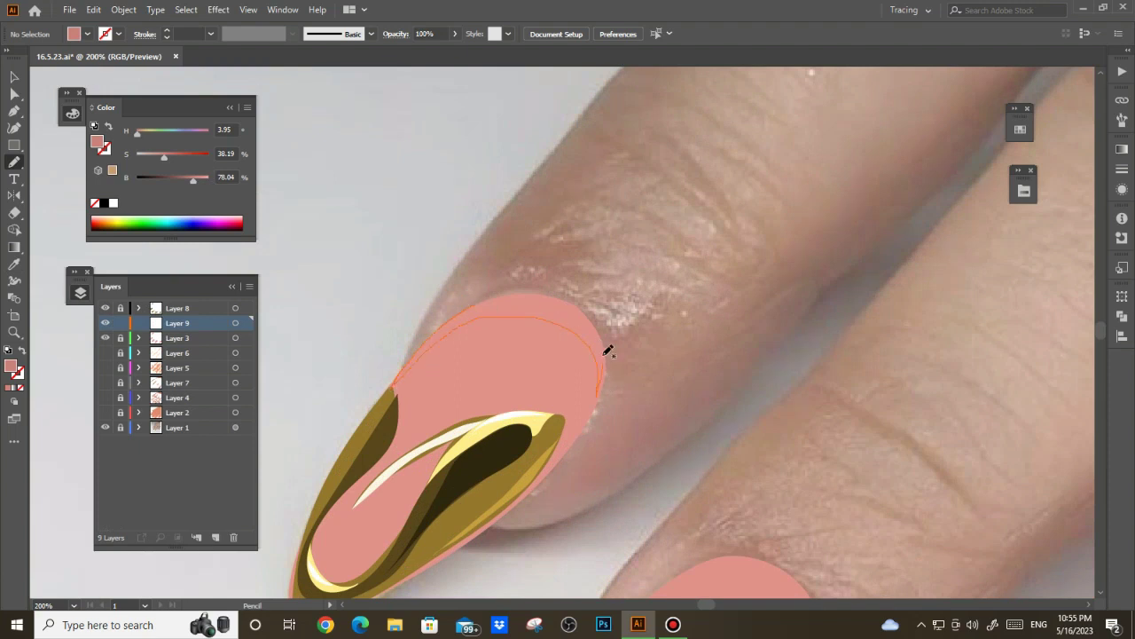
{"action": "left_click_drag", "start_coordinate": [482, 300], "coordinate": [483, 298]}
{"action": "scroll", "coordinate": [523, 266], "scroll_direction": "down", "scroll_amount": 5}
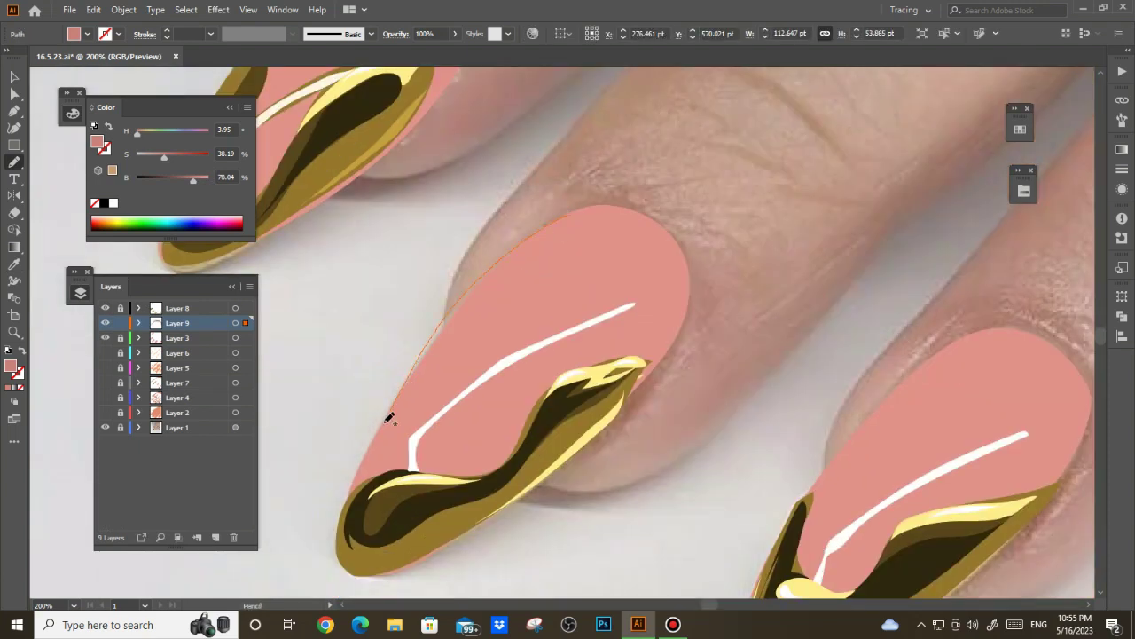
{"action": "scroll", "coordinate": [441, 354], "scroll_direction": "down", "scroll_amount": 2}
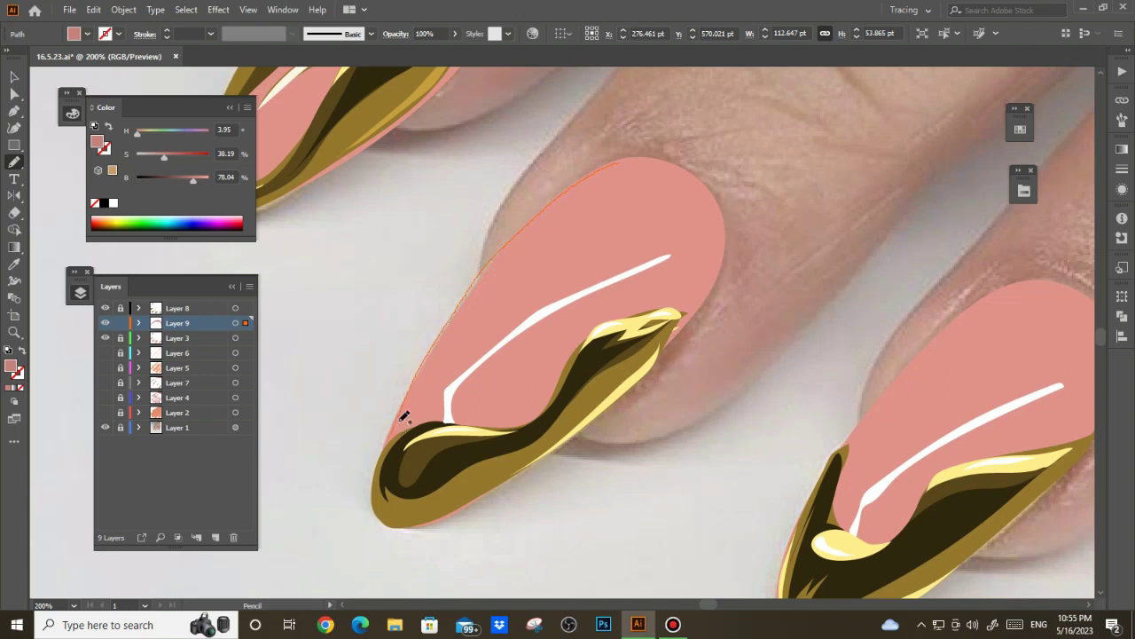
{"action": "left_click_drag", "start_coordinate": [618, 159], "coordinate": [624, 192]}
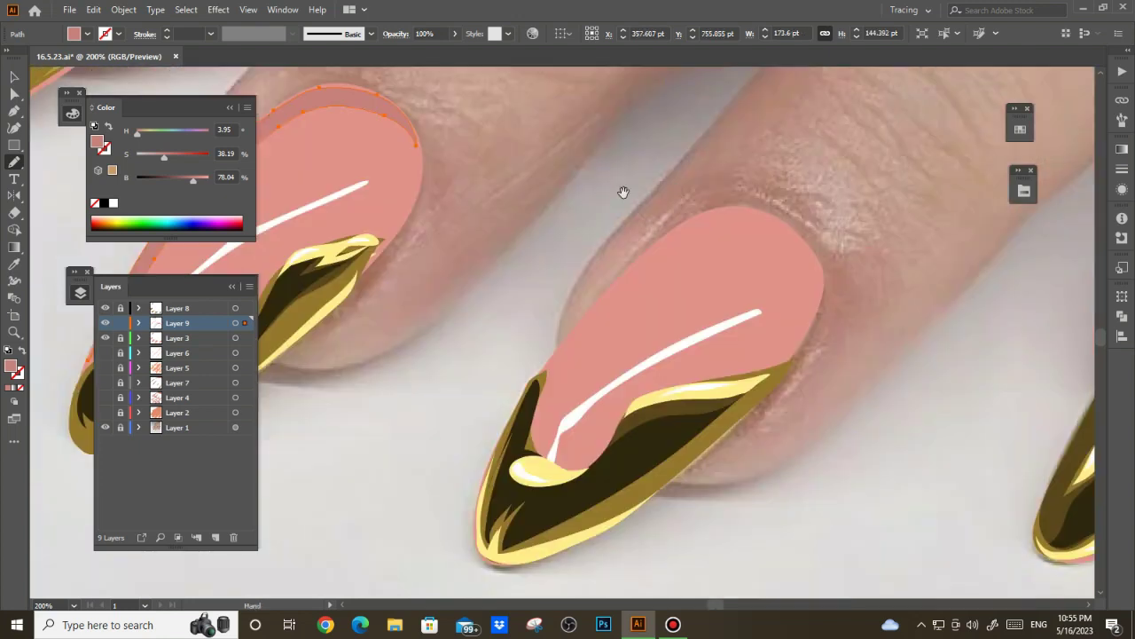
{"action": "left_click_drag", "start_coordinate": [550, 363], "coordinate": [683, 238]}
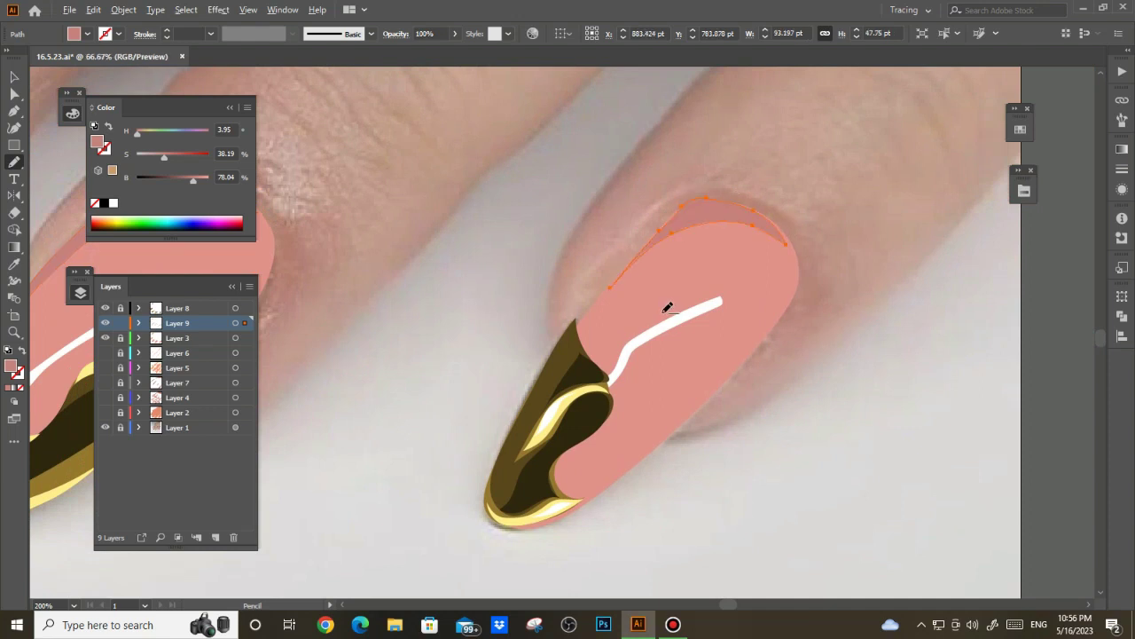
{"action": "key", "text": "ctrl+0"}
{"action": "key", "text": "ctrl+shift+a"}
{"action": "key", "text": "v"}
- Draw a light-pink gloss streak and small teardrop highlight on the upper nails
{"action": "key", "text": "n"}
{"action": "scroll", "coordinate": [501, 169], "scroll_direction": "up", "scroll_amount": 6}
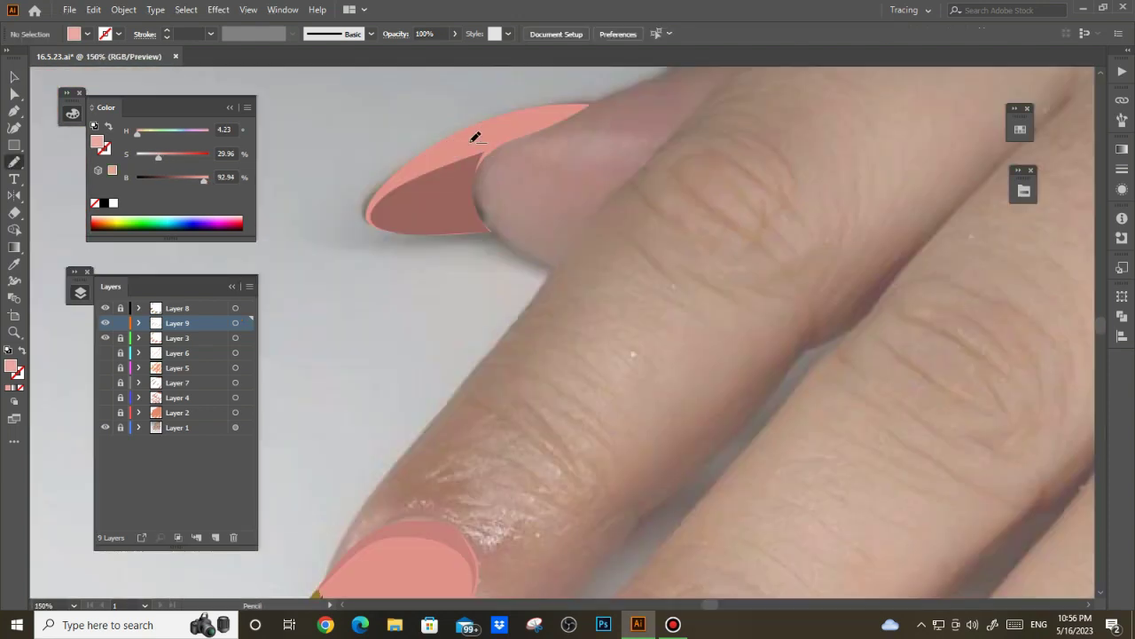
{"action": "left_click_drag", "start_coordinate": [550, 161], "coordinate": [482, 182]}
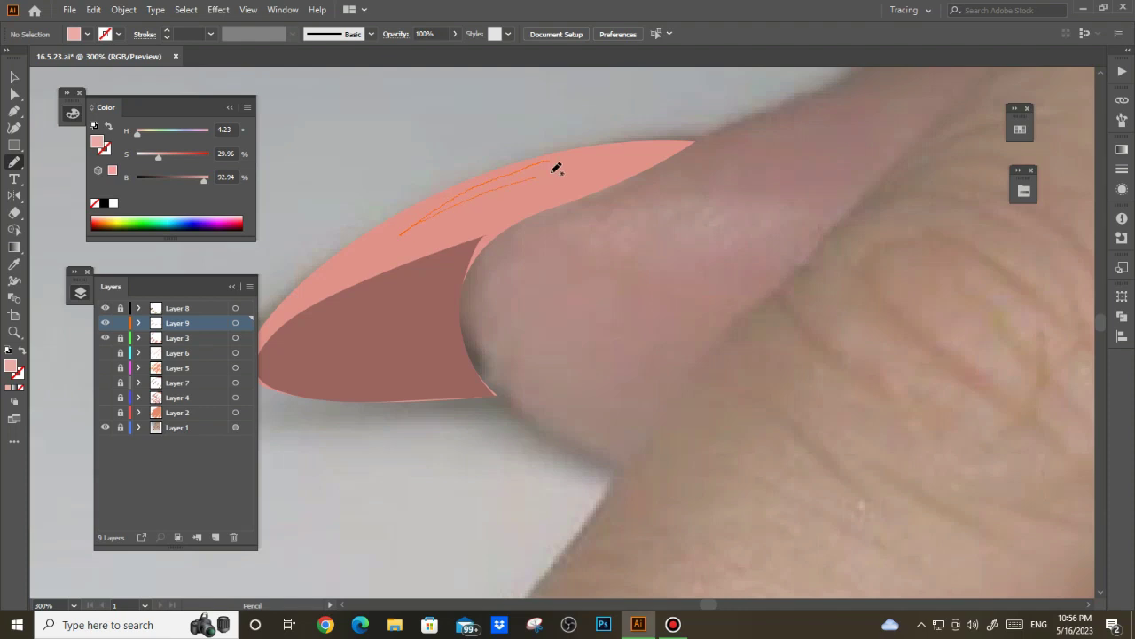
{"action": "scroll", "coordinate": [556, 168], "scroll_direction": "down", "scroll_amount": 2}
{"action": "scroll", "coordinate": [508, 257], "scroll_direction": "up", "scroll_amount": 3}
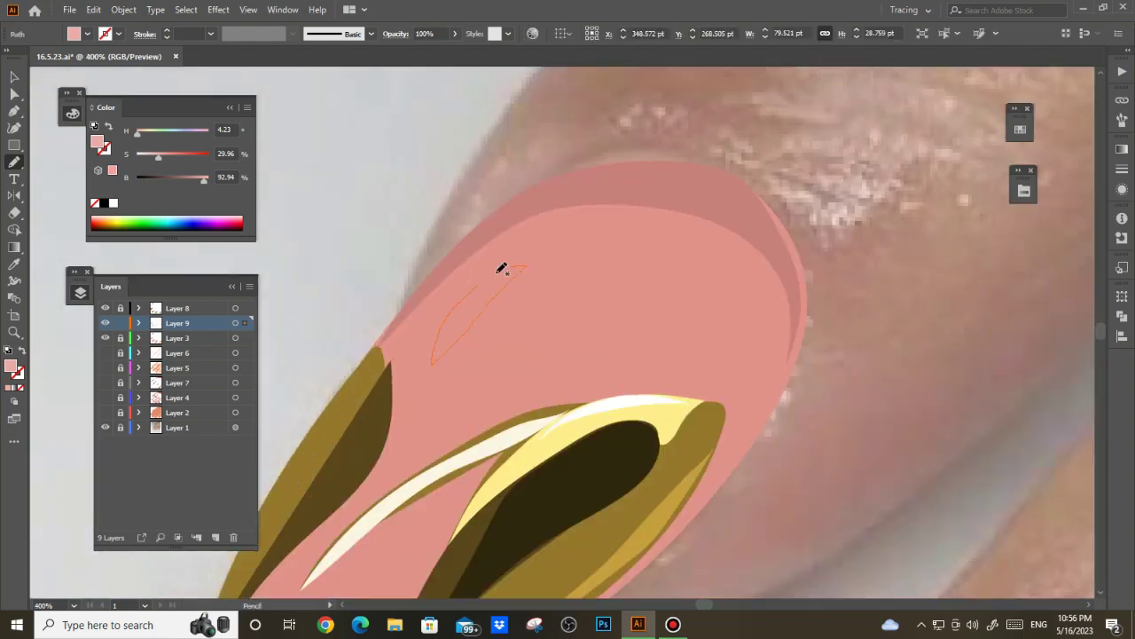
{"action": "left_click_drag", "start_coordinate": [501, 269], "coordinate": [503, 268]}
{"action": "left_click_drag", "start_coordinate": [561, 236], "coordinate": [530, 255]}
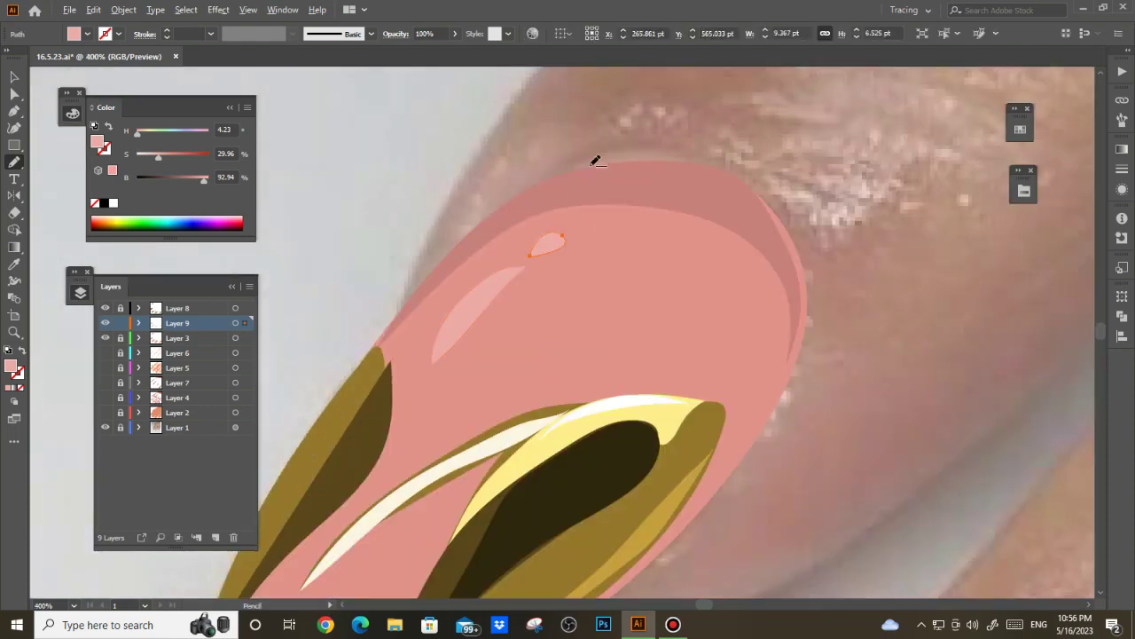
{"action": "scroll", "coordinate": [596, 160], "scroll_direction": "down", "scroll_amount": 3}
{"action": "scroll", "coordinate": [577, 266], "scroll_direction": "up", "scroll_amount": 2}
- Add light-pink gloss streaks and a small oval highlight on the remaining nails
{"action": "left_click_drag", "start_coordinate": [666, 189], "coordinate": [674, 192]}
{"action": "scroll", "coordinate": [776, 158], "scroll_direction": "down", "scroll_amount": 2}
{"action": "scroll", "coordinate": [741, 77], "scroll_direction": "right", "scroll_amount": 2}
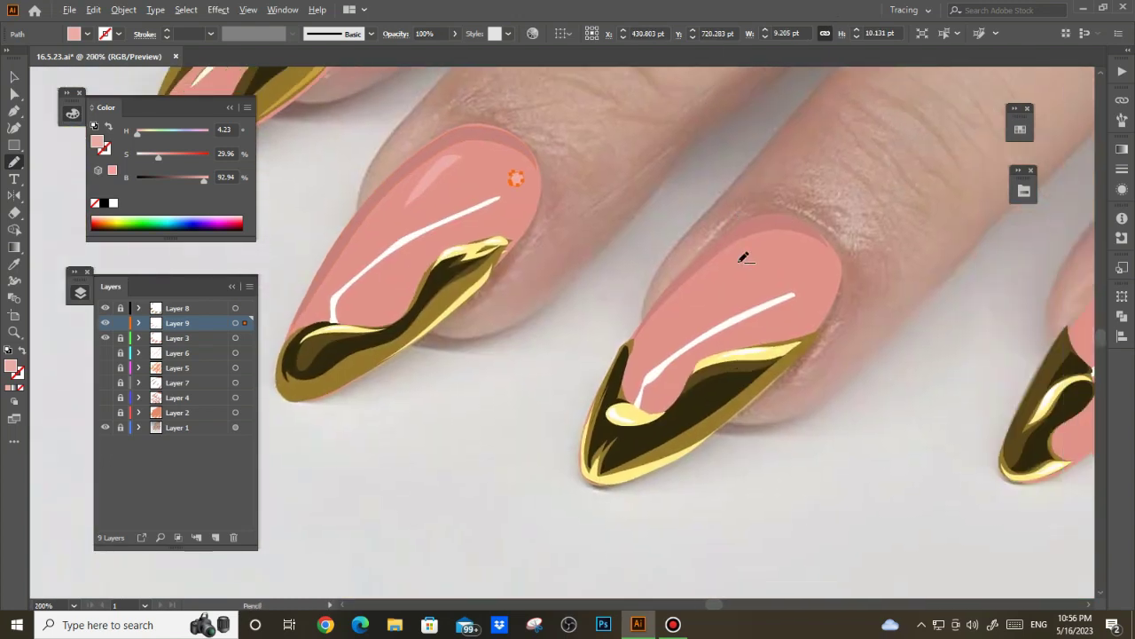
{"action": "scroll", "coordinate": [690, 191], "scroll_direction": "up", "scroll_amount": 2}
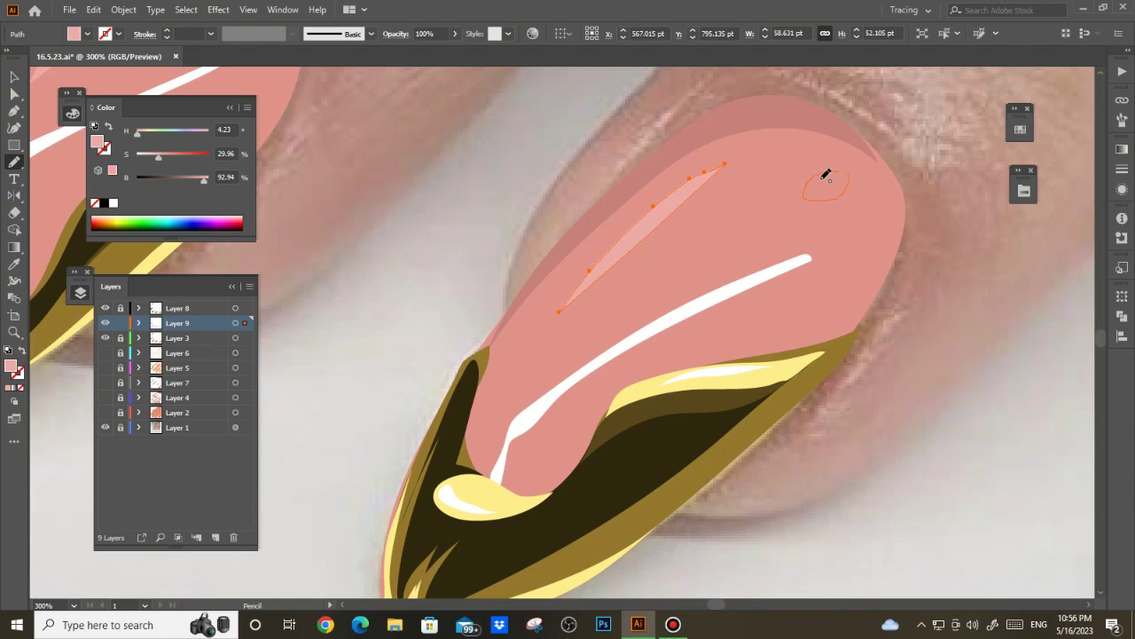
{"action": "scroll", "coordinate": [824, 173], "scroll_direction": "down", "scroll_amount": 3}
{"action": "scroll", "coordinate": [870, 204], "scroll_direction": "up", "scroll_amount": 2}
{"action": "scroll", "coordinate": [757, 226], "scroll_direction": "up", "scroll_amount": 1}
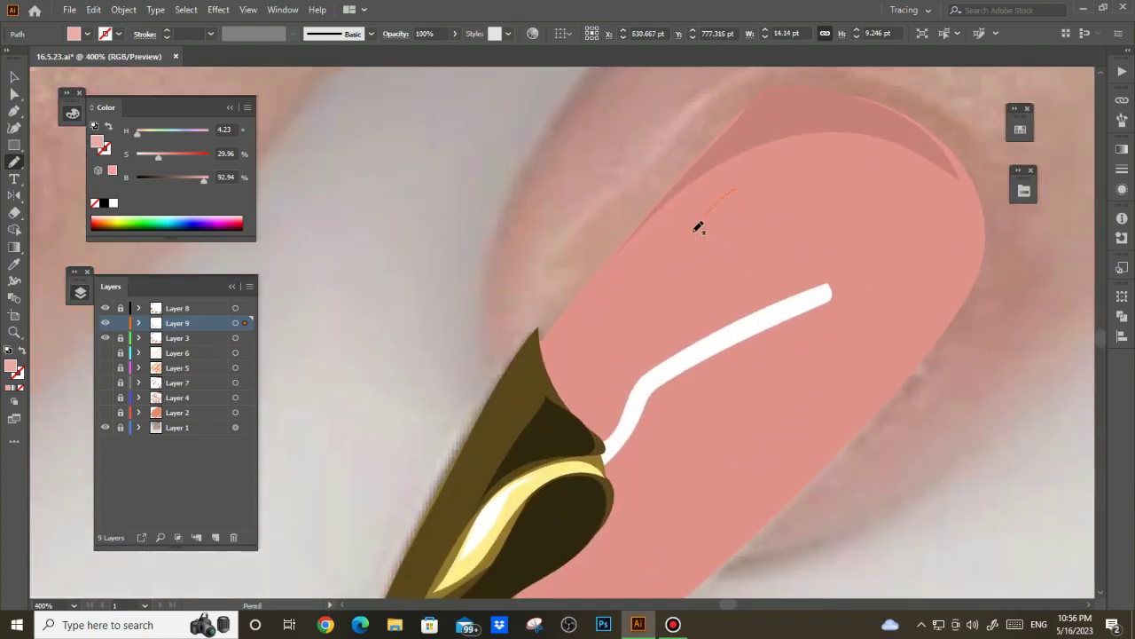
{"action": "left_click_drag", "start_coordinate": [749, 180], "coordinate": [750, 180]}
{"action": "left_click_drag", "start_coordinate": [829, 145], "coordinate": [827, 139]}
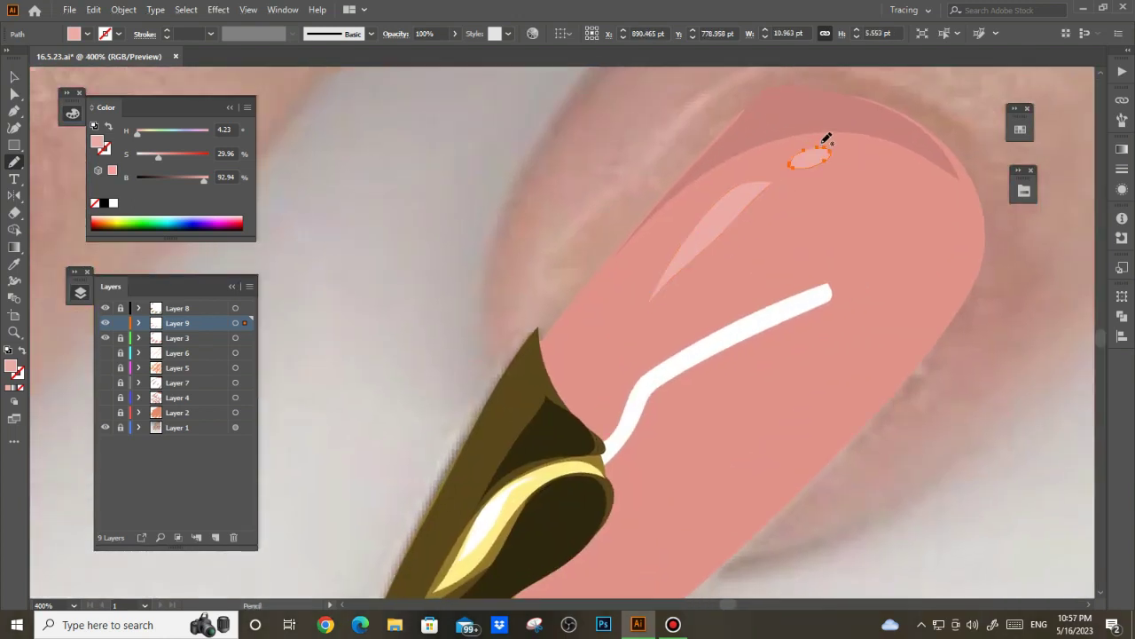
{"action": "scroll", "coordinate": [798, 169], "scroll_direction": "down", "scroll_amount": 2}
{"action": "scroll", "coordinate": [807, 249], "scroll_direction": "down", "scroll_amount": 2}
- Show the hidden illustration layers so the vector hand covers the reference photo
{"action": "scroll", "coordinate": [819, 286], "scroll_direction": "down", "scroll_amount": 2}
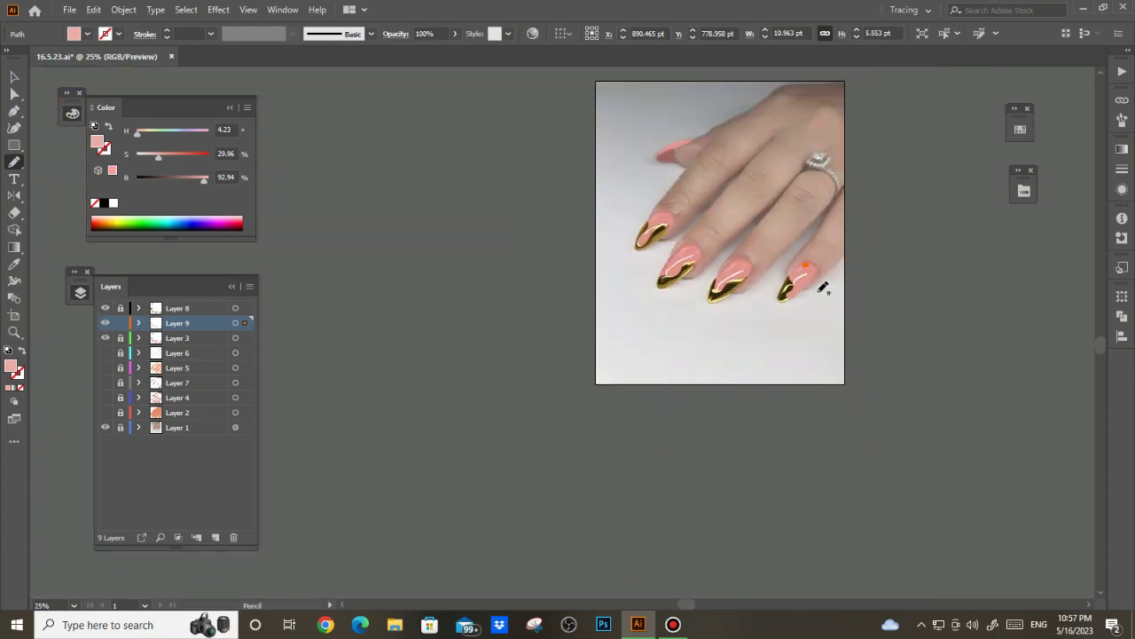
{"action": "key", "text": "v"}
{"action": "left_click", "coordinate": [902, 295]}
{"action": "scroll", "coordinate": [850, 302], "scroll_direction": "down", "scroll_amount": 1}
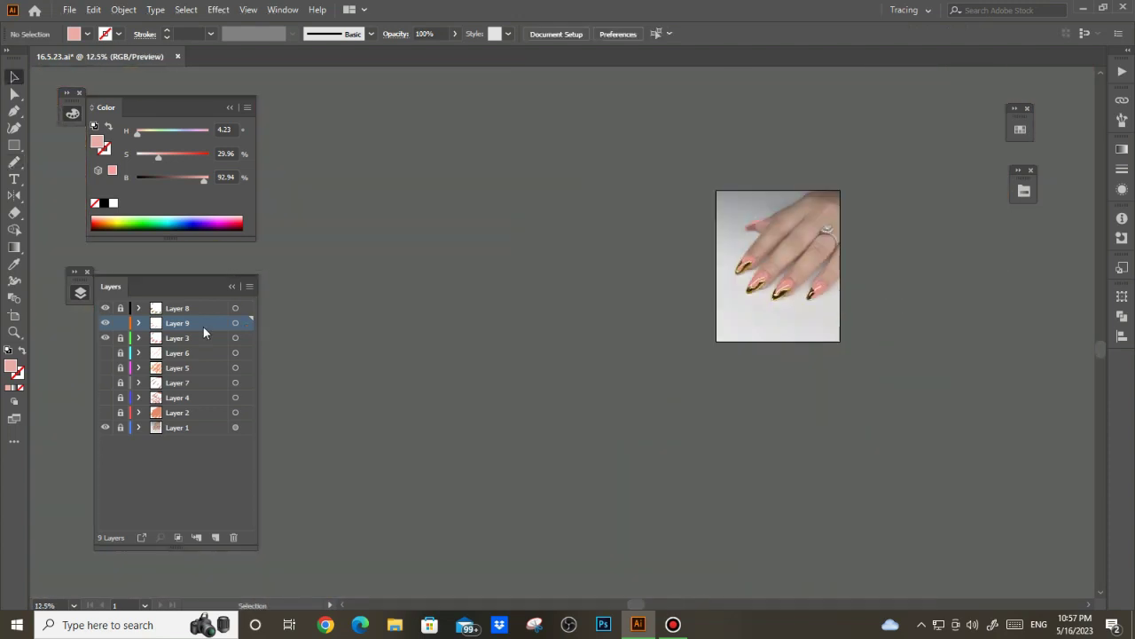
{"action": "left_click", "coordinate": [106, 413]}
{"action": "scroll", "coordinate": [673, 316], "scroll_direction": "up", "scroll_amount": 1}
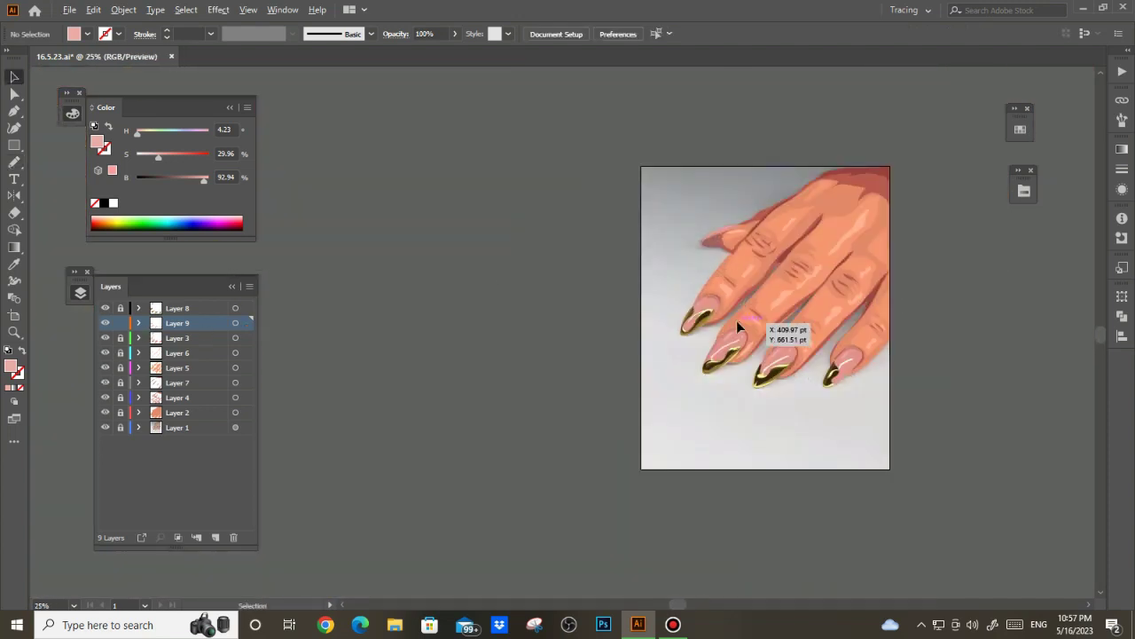
{"action": "scroll", "coordinate": [737, 328], "scroll_direction": "up", "scroll_amount": 1}
{"action": "scroll", "coordinate": [683, 300], "scroll_direction": "up", "scroll_amount": 1}
- Select the pink nail fills and raise their brightness using HSB color controls
{"action": "left_click", "coordinate": [590, 266]}
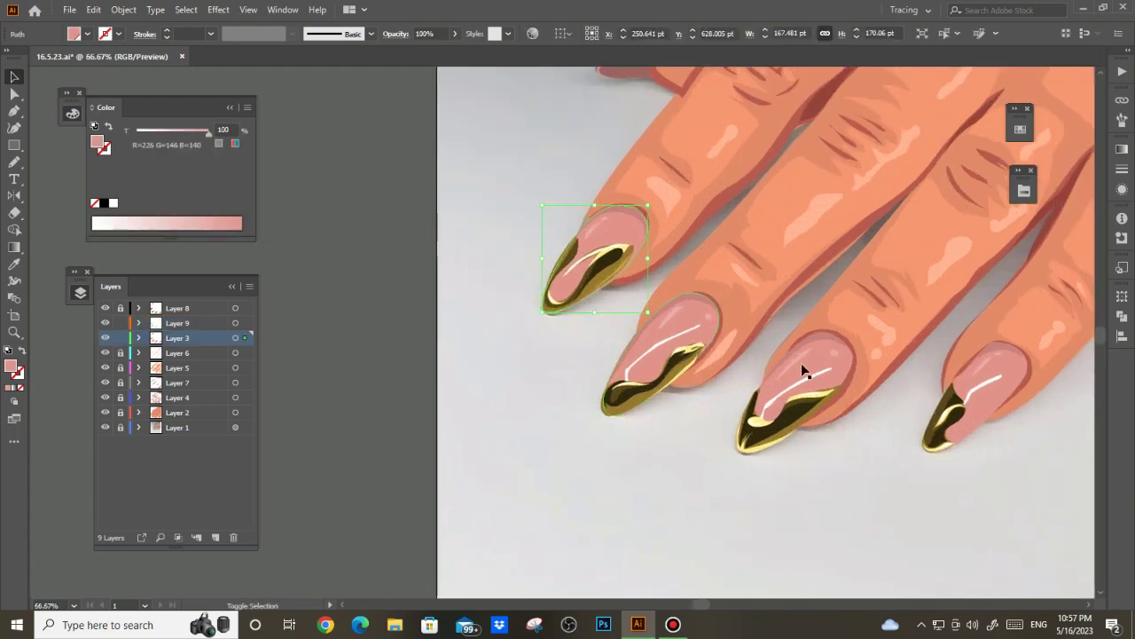
{"action": "left_click", "coordinate": [801, 373], "text": "shift"}
{"action": "left_click", "coordinate": [985, 399], "text": "shift"}
{"action": "left_click", "coordinate": [249, 108]}
{"action": "left_click", "coordinate": [286, 164]}
{"action": "left_click_drag", "start_coordinate": [199, 177], "coordinate": [161, 154]}
{"action": "left_click", "coordinate": [484, 213]}
- Select Layer 9's contents and inspect a white nail highlight
{"action": "left_click", "coordinate": [236, 323]}
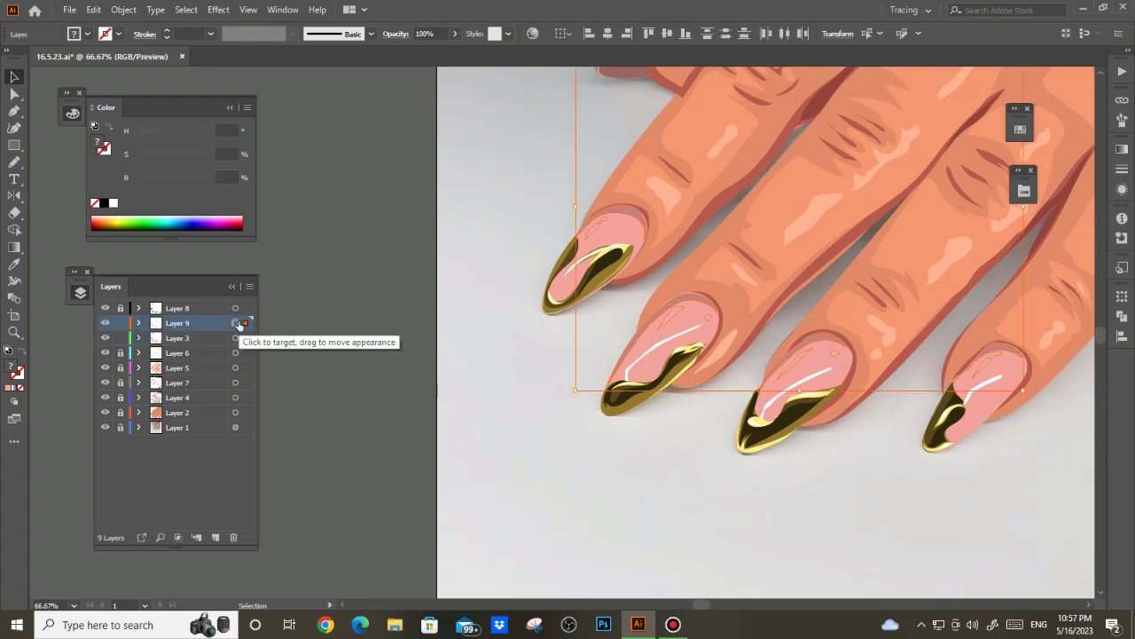
{"action": "scroll", "coordinate": [419, 327], "scroll_direction": "up", "scroll_amount": 3}
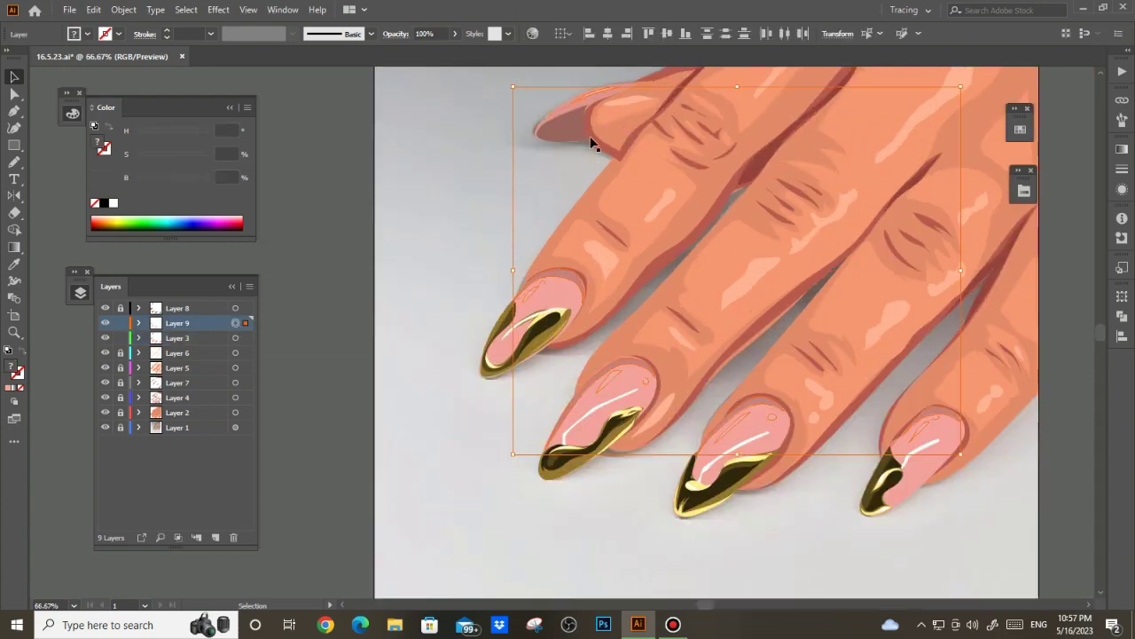
{"action": "scroll", "coordinate": [497, 257], "scroll_direction": "right", "scroll_amount": 2}
{"action": "scroll", "coordinate": [556, 361], "scroll_direction": "down", "scroll_amount": 2}
{"action": "scroll", "coordinate": [556, 361], "scroll_direction": "right", "scroll_amount": 1}
{"action": "left_click", "coordinate": [854, 394]}
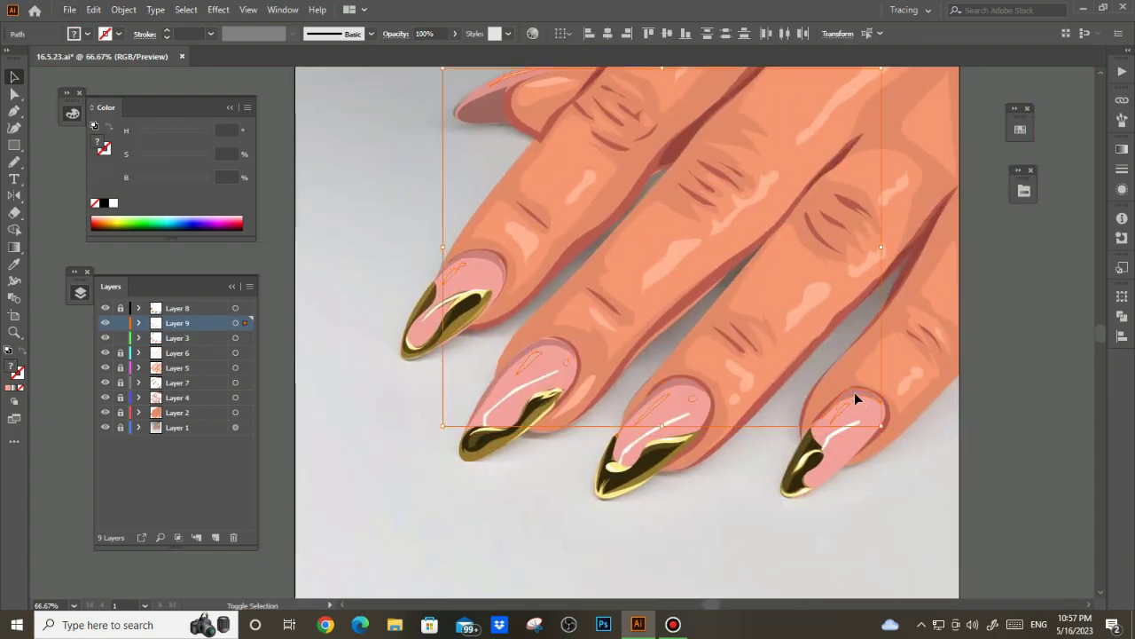
{"action": "left_click", "coordinate": [775, 417]}
{"action": "scroll", "coordinate": [763, 417], "scroll_direction": "down", "scroll_amount": 4}
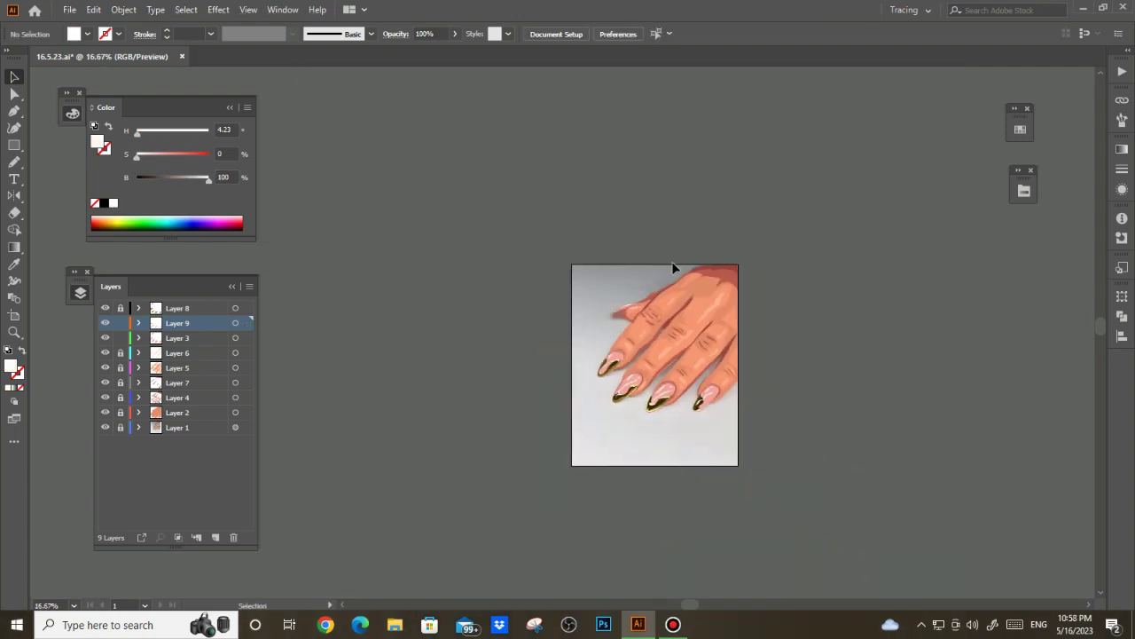
{"action": "scroll", "coordinate": [692, 264], "scroll_direction": "up", "scroll_amount": 3}
- Sample a skin tone onto the top hand shape, then tune its hue, saturation and brightness
{"action": "left_click", "coordinate": [707, 302]}
{"action": "key", "text": "i"}
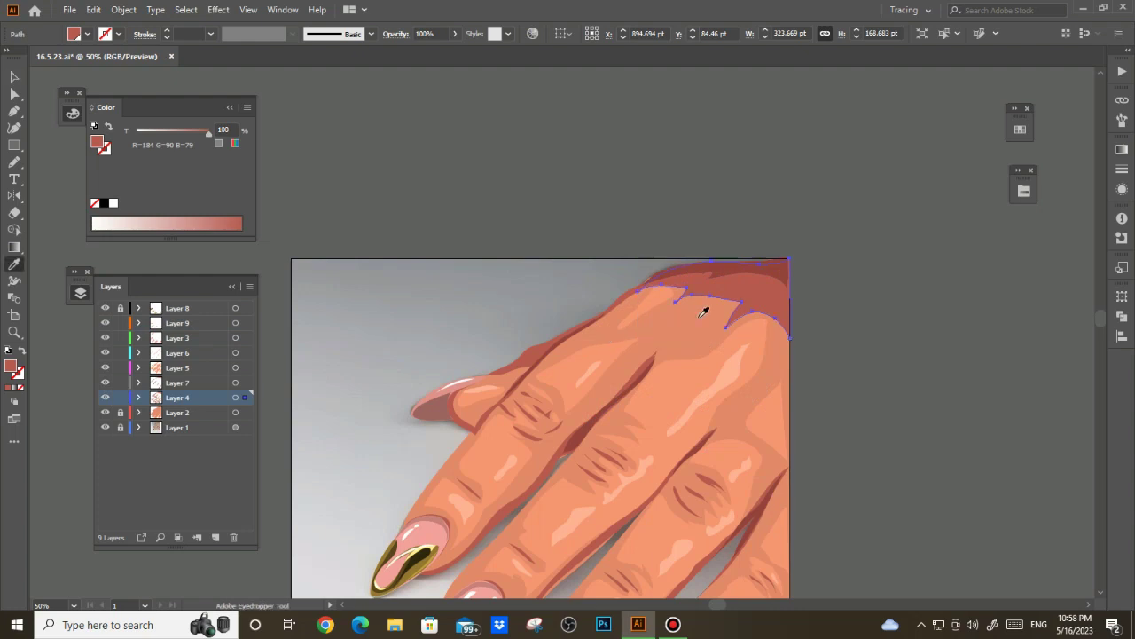
{"action": "left_click", "coordinate": [701, 309]}
{"action": "left_click", "coordinate": [247, 107]}
{"action": "left_click", "coordinate": [275, 163]}
{"action": "left_click", "coordinate": [195, 180]}
{"action": "left_click", "coordinate": [178, 157]}
{"action": "left_click", "coordinate": [139, 134]}
{"action": "key", "text": "v"}
- Give the Layer 7 top-edge shape a darker skin tone
{"action": "left_click", "coordinate": [773, 267]}
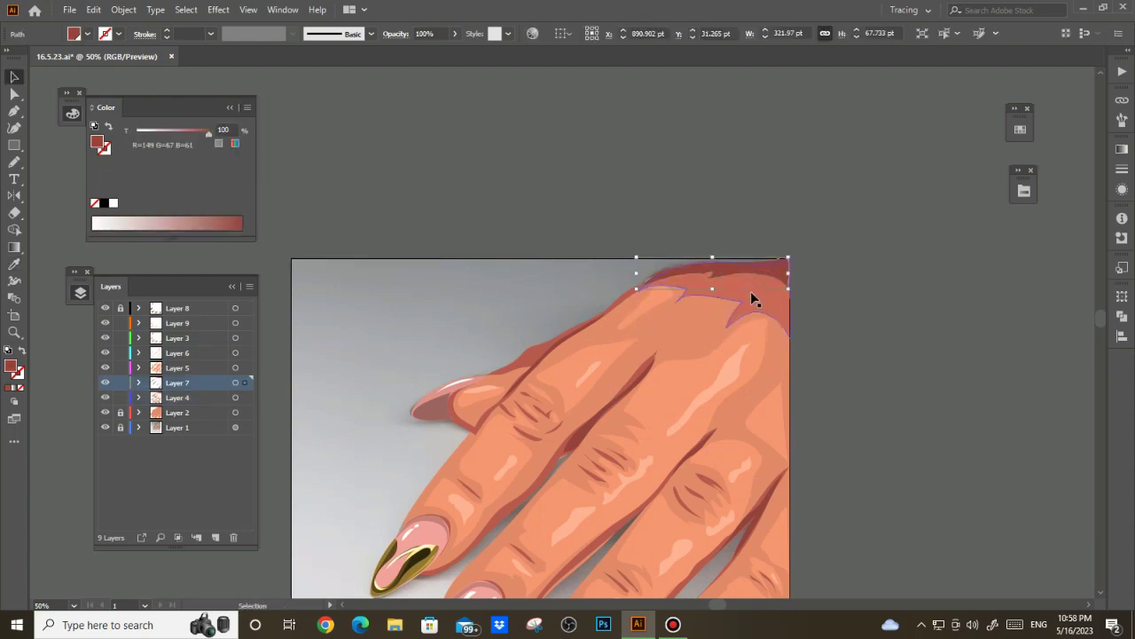
{"action": "key", "text": "i"}
{"action": "left_click", "coordinate": [750, 291]}
{"action": "left_click", "coordinate": [182, 178]}
{"action": "key", "text": "v"}
- Recolour the Layer 4 top shape to a more orange skin tone
{"action": "scroll", "coordinate": [716, 180], "scroll_direction": "down", "scroll_amount": 3}
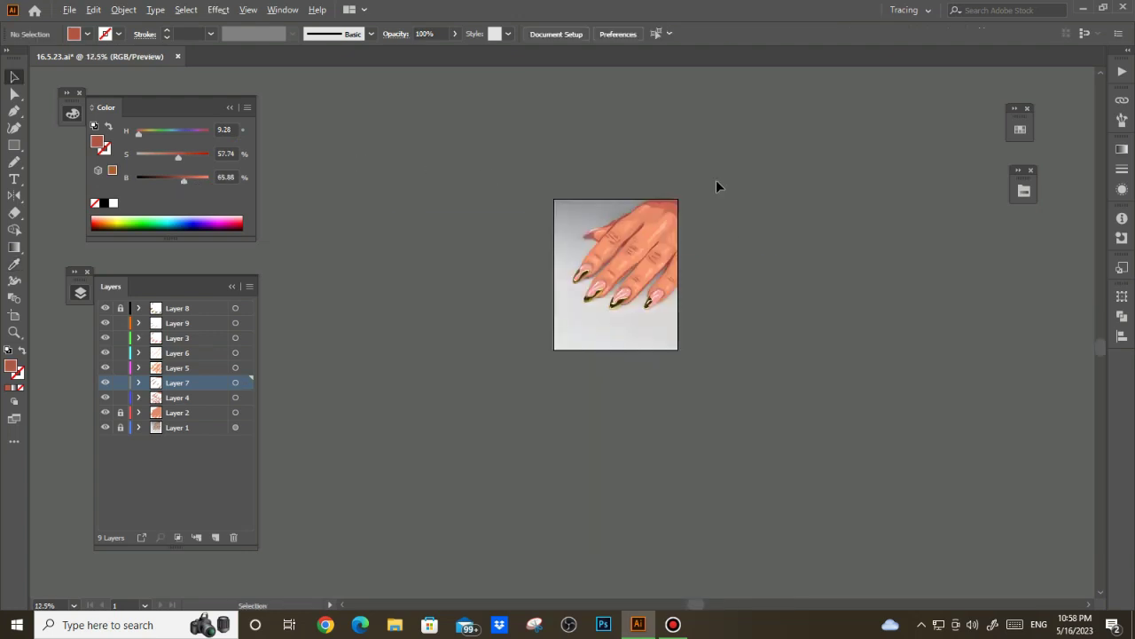
{"action": "scroll", "coordinate": [692, 186], "scroll_direction": "up", "scroll_amount": 2}
{"action": "left_click", "coordinate": [661, 247]}
{"action": "scroll", "coordinate": [659, 244], "scroll_direction": "up", "scroll_amount": 2}
{"action": "key", "text": "i"}
{"action": "left_click", "coordinate": [193, 178]}
{"action": "left_click", "coordinate": [177, 156]}
- Erase part of the top hand shape and redraw a curved knuckle outline with the Pencil
{"action": "left_click", "coordinate": [14, 213]}
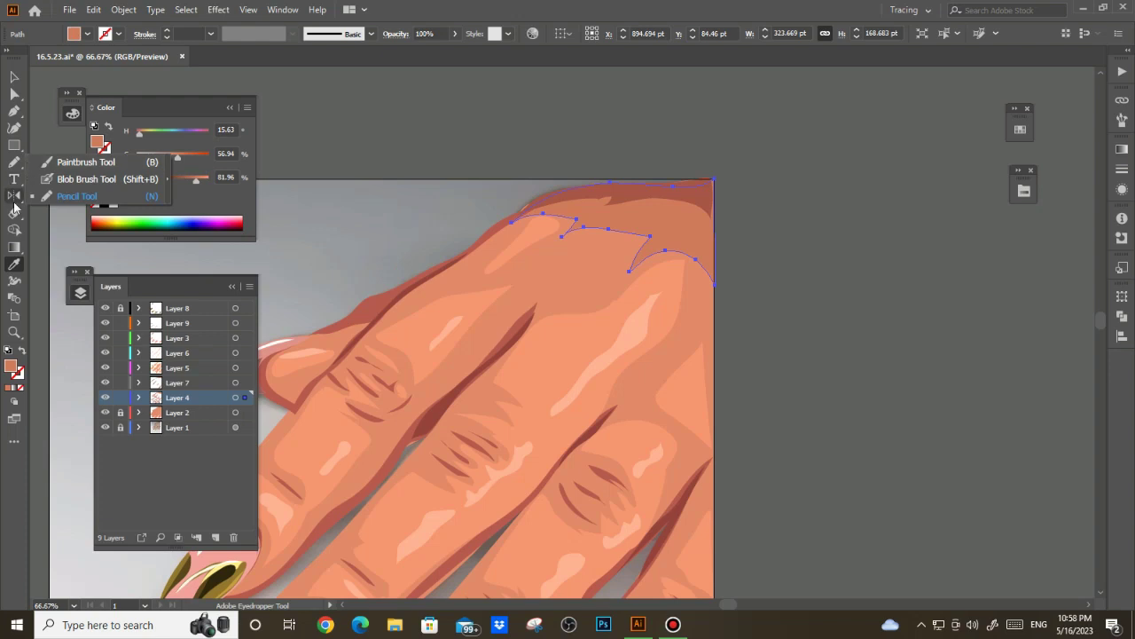
{"action": "scroll", "coordinate": [573, 239], "scroll_direction": "up", "scroll_amount": 1}
{"action": "mouse_move", "coordinate": [464, 235]}
{"action": "left_mouse_down"}
{"action": "mouse_move", "coordinate": [625, 238]}
{"action": "mouse_move", "coordinate": [786, 322]}
{"action": "left_mouse_up"}
{"action": "key", "text": "n"}
{"action": "left_click_drag", "start_coordinate": [523, 203], "coordinate": [570, 199]}
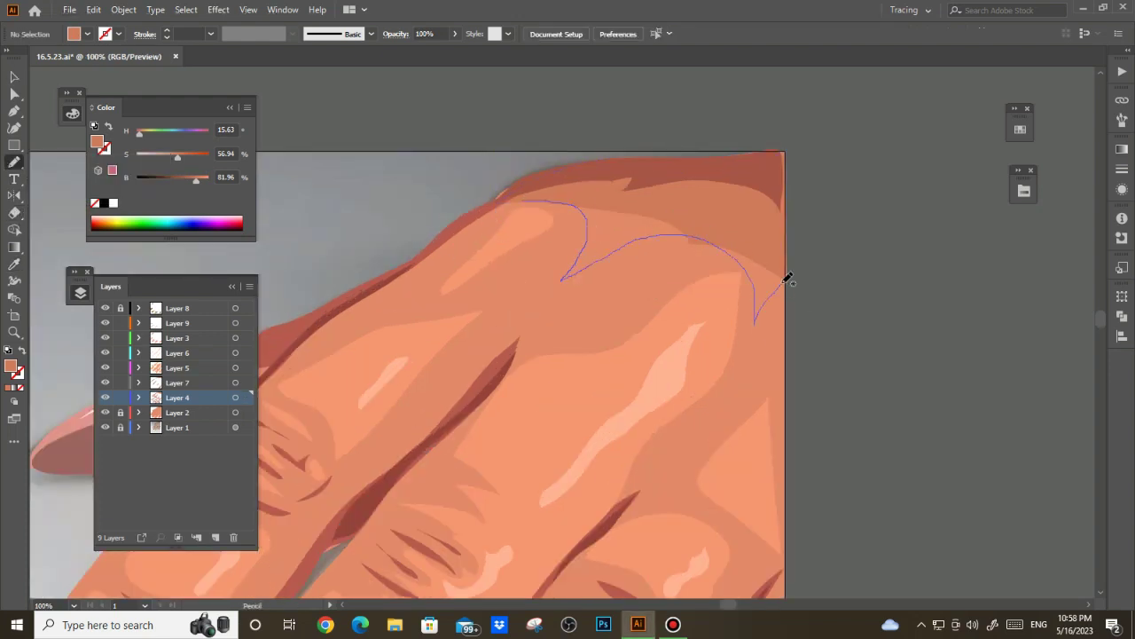
{"action": "left_click_drag", "start_coordinate": [652, 215], "coordinate": [653, 216]}
{"action": "scroll", "coordinate": [917, 288], "scroll_direction": "down", "scroll_amount": 5}
{"action": "key", "text": "v"}
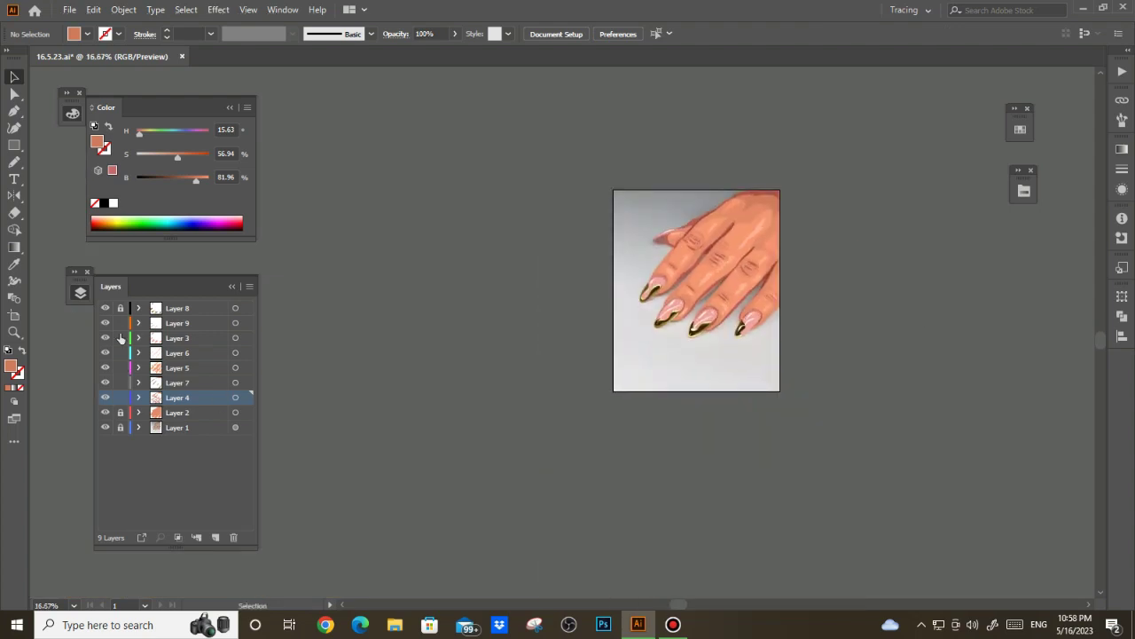
- Add a new layer above Layer 1 for the background
{"action": "left_click", "coordinate": [186, 426]}
{"action": "left_click", "coordinate": [215, 536]}
{"action": "scroll", "coordinate": [739, 262], "scroll_direction": "up", "scroll_amount": 1}
- Draw an artboard-sized rectangle with a gradient fill, setting the left stop to 30% grey
{"action": "key", "text": "m"}
{"action": "mouse_move", "coordinate": [550, 151]}
{"action": "left_mouse_down"}
{"action": "mouse_move", "coordinate": [789, 485]}
{"action": "mouse_move", "coordinate": [798, 454]}
{"action": "left_mouse_up"}
{"action": "left_click", "coordinate": [1024, 190]}
{"action": "left_click", "coordinate": [957, 167]}
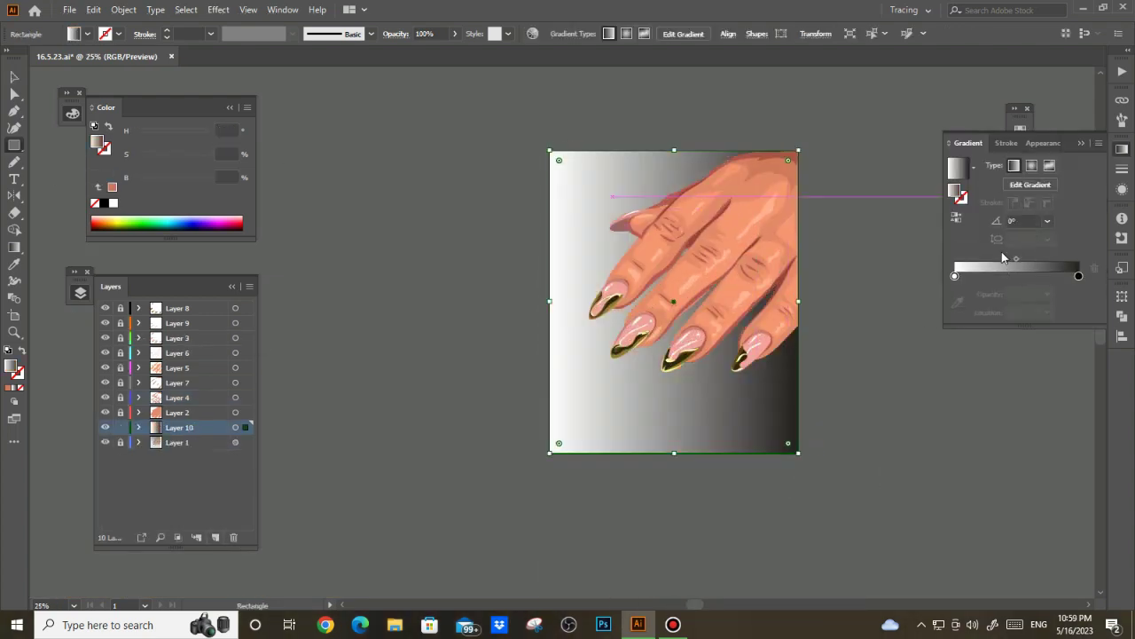
{"action": "double_click", "coordinate": [955, 277]}
{"action": "left_click_drag", "start_coordinate": [962, 328], "coordinate": [982, 328]}
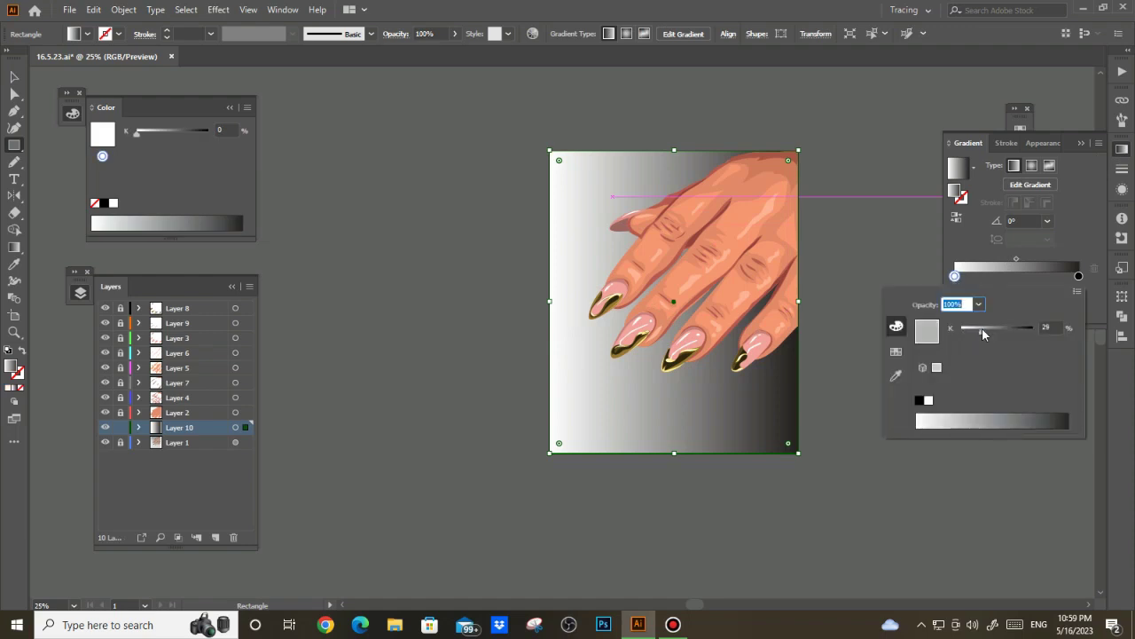
{"action": "left_click", "coordinate": [105, 428]}
- Angle the gradient diagonally from the fingertips toward the top-right corner
{"action": "key", "text": "g"}
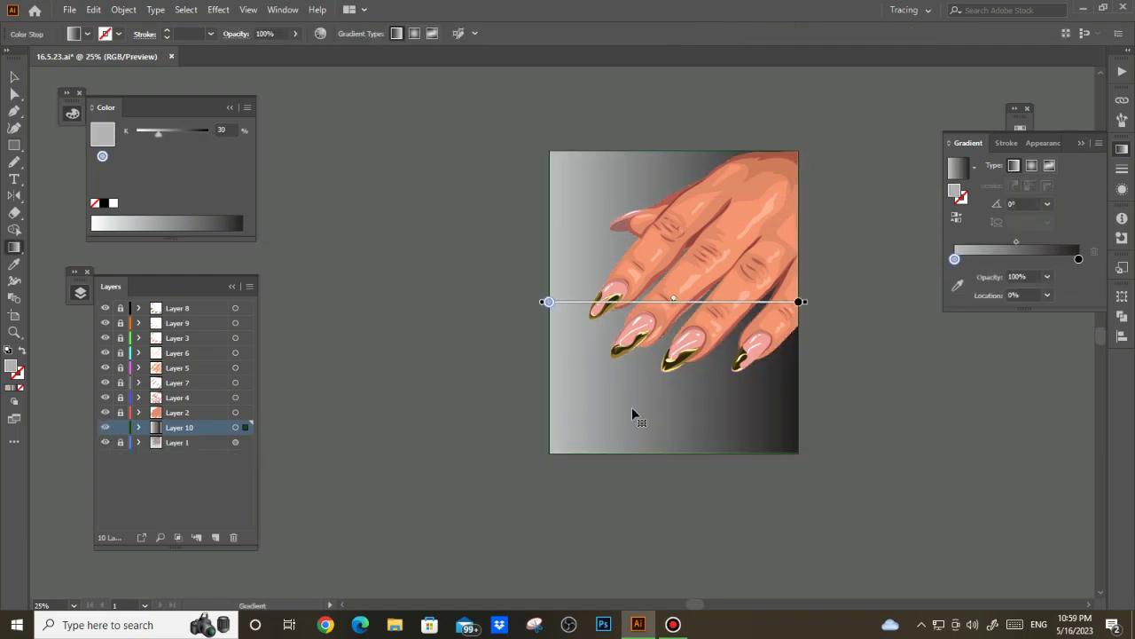
{"action": "left_click_drag", "start_coordinate": [766, 194], "coordinate": [664, 351]}
{"action": "left_click_drag", "start_coordinate": [573, 438], "coordinate": [791, 126]}
{"action": "left_click_drag", "start_coordinate": [664, 390], "coordinate": [767, 119]}
{"action": "left_click", "coordinate": [106, 427]}
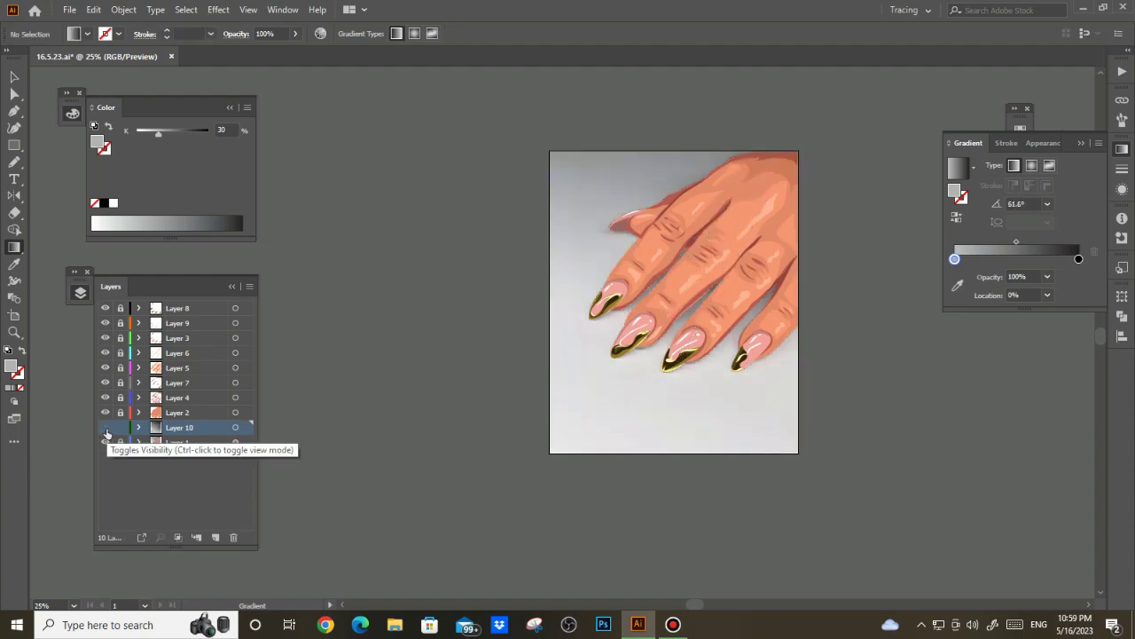
{"action": "left_click_drag", "start_coordinate": [676, 323], "coordinate": [822, 107]}
{"action": "left_click_drag", "start_coordinate": [665, 334], "coordinate": [780, 147]}
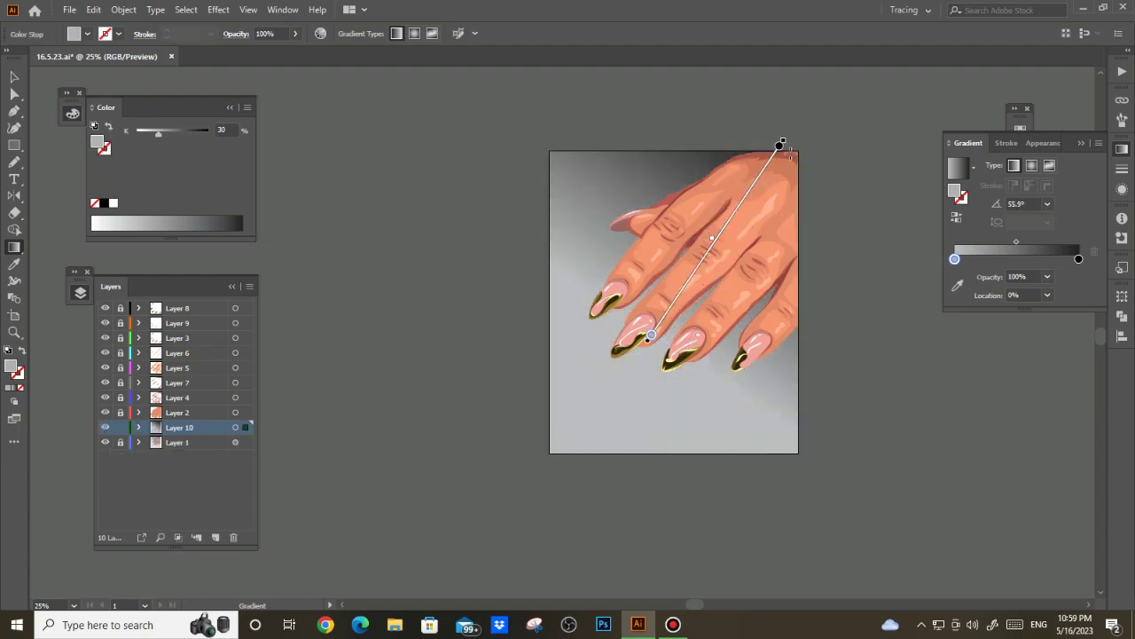
- Lighten the gradient's left stop to 15% grey and deselect the background
{"action": "key", "text": "v"}
{"action": "left_click", "coordinate": [1122, 149]}
{"action": "double_click", "coordinate": [1078, 276]}
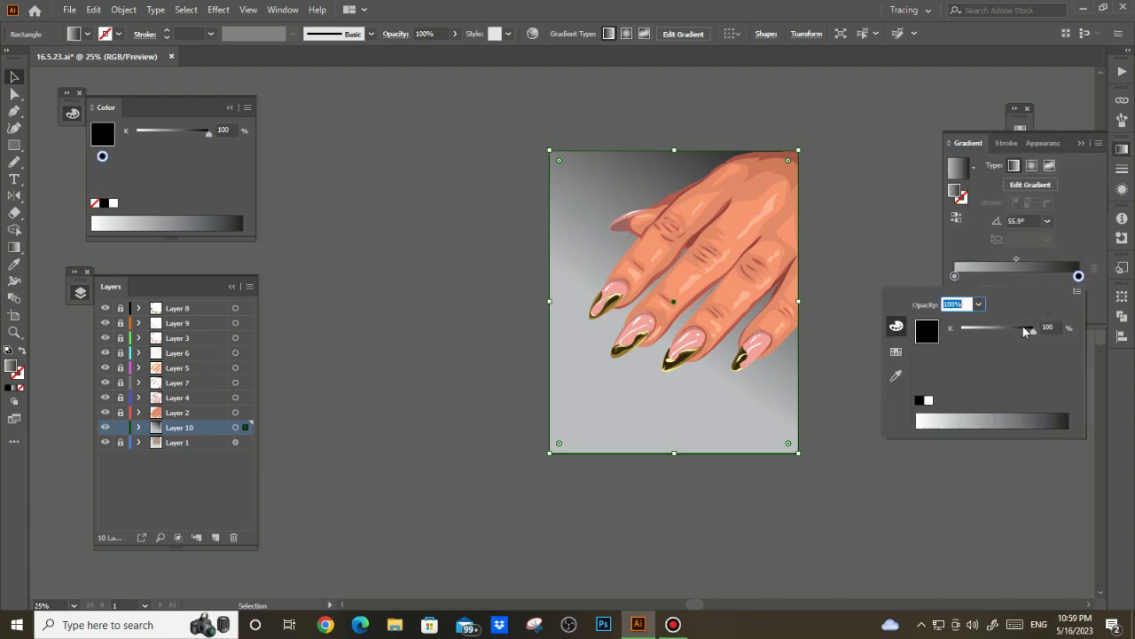
{"action": "double_click", "coordinate": [956, 276]}
{"action": "left_click_drag", "start_coordinate": [998, 333], "coordinate": [974, 333]}
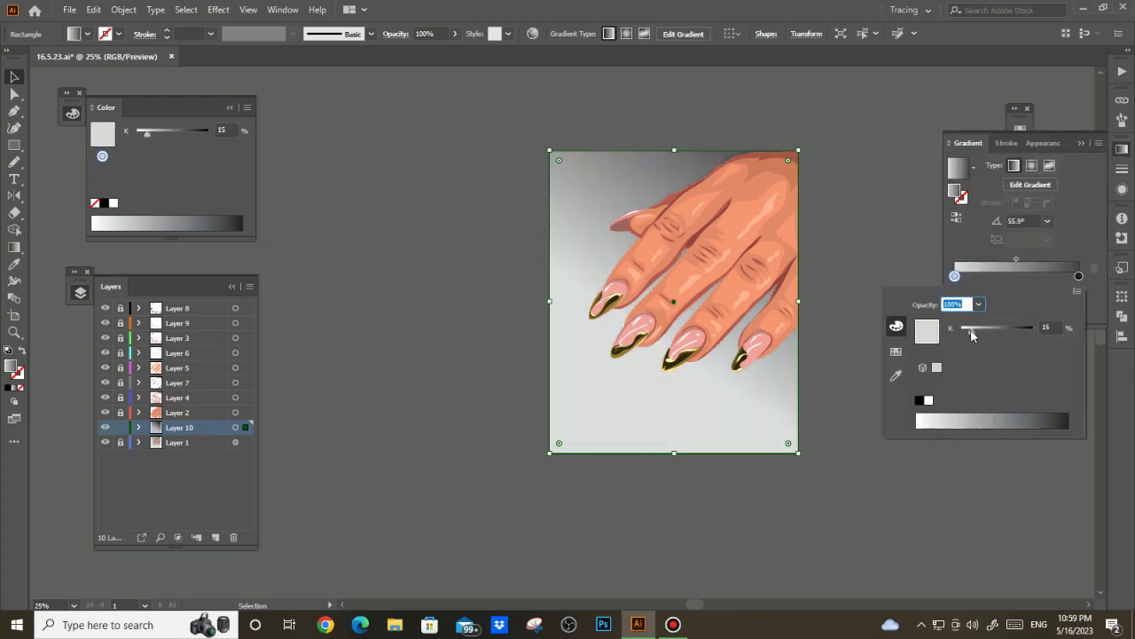
{"action": "left_click", "coordinate": [869, 247]}
{"action": "left_click", "coordinate": [889, 300]}
{"action": "scroll", "coordinate": [890, 300], "scroll_direction": "right", "scroll_amount": 2}
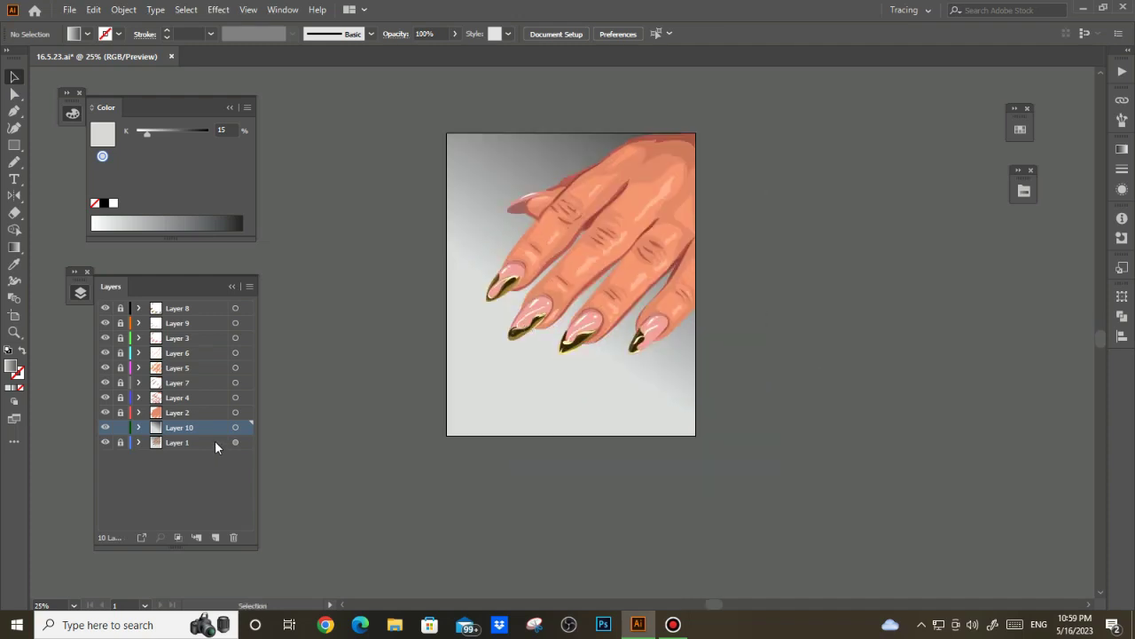